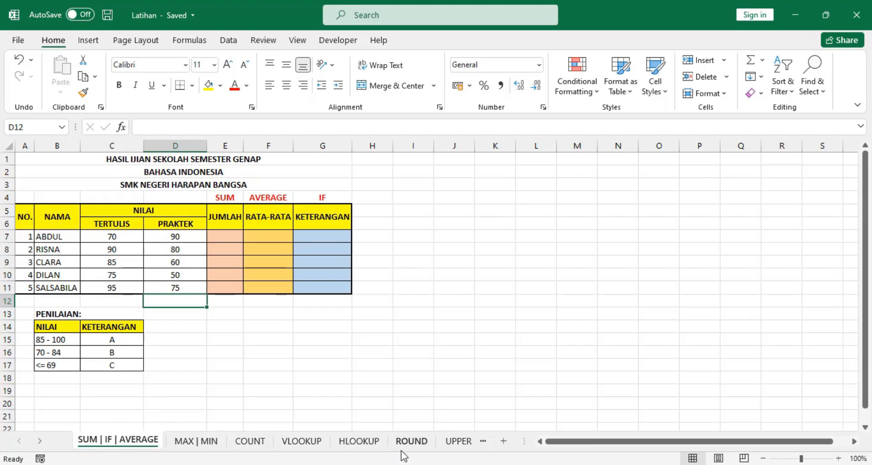
Look over the UPPER | LOWER | PROPER sheet and the score table on the SUM | IF | AVERAGE sheet.
left_click(464, 443)
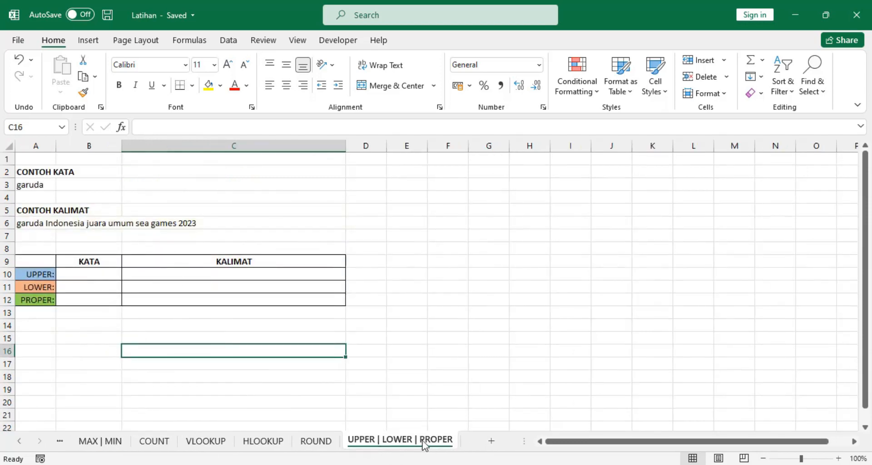
left_click(382, 263)
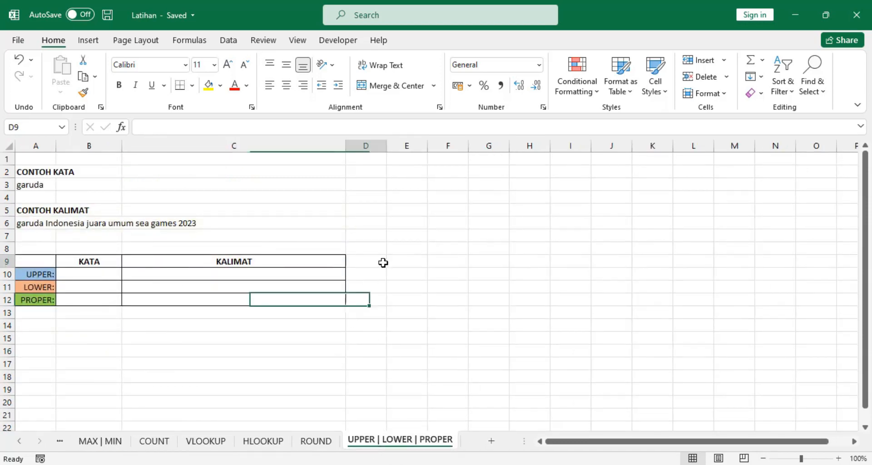
left_click(61, 442)
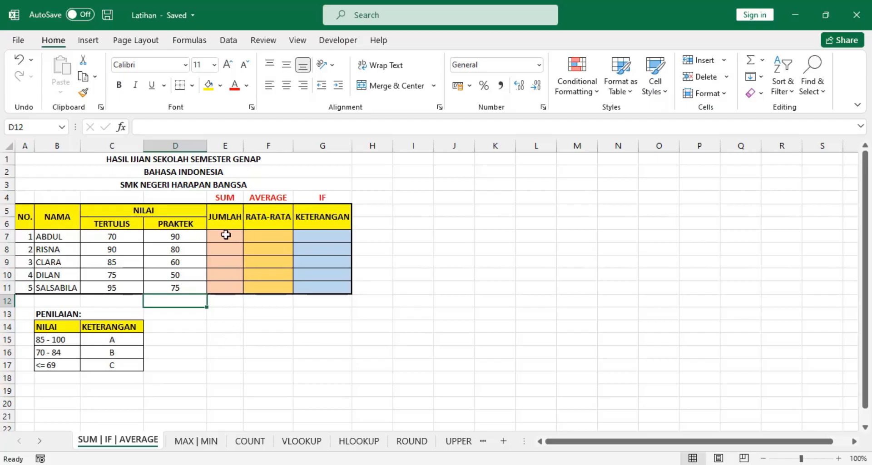
left_click(226, 235)
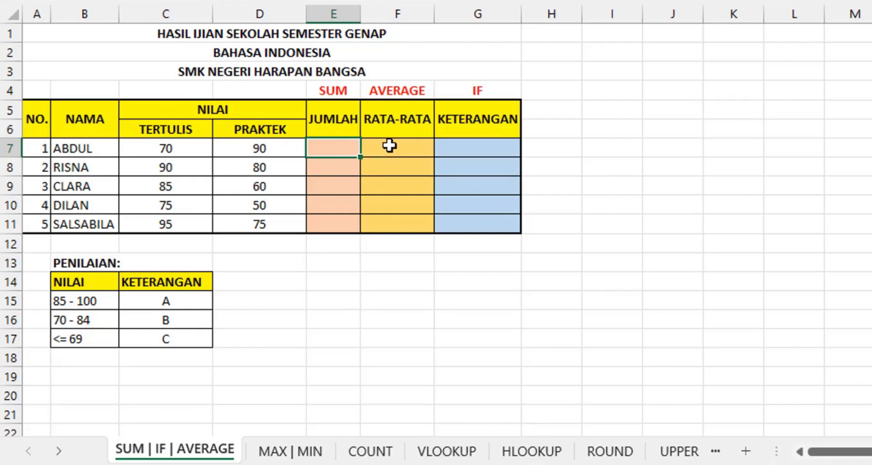
left_click_drag(175, 151, 261, 148)
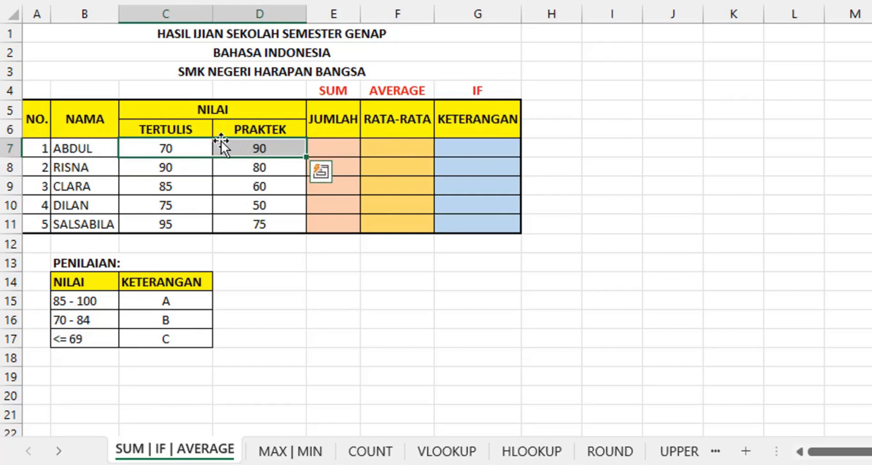
left_click(470, 145)
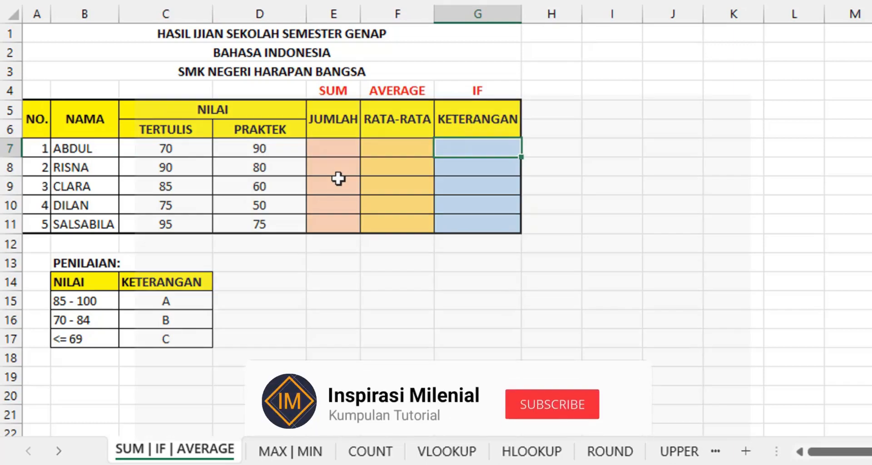
left_click(365, 168)
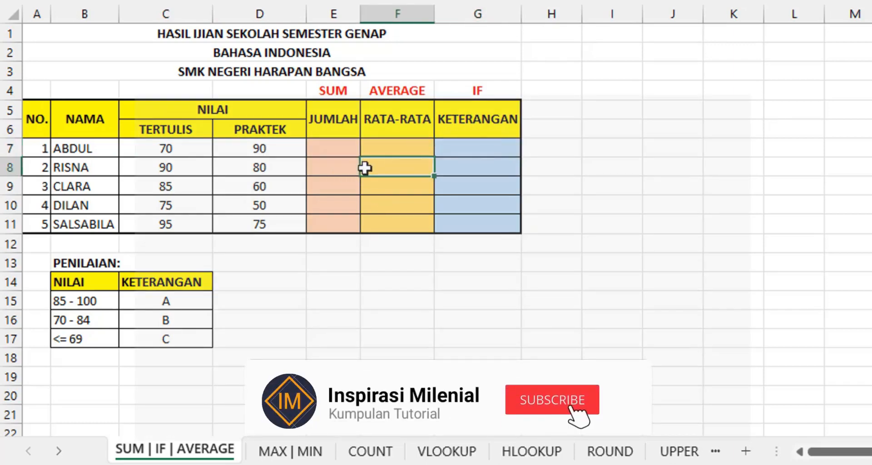
Enter the formula =SUM(C7:D7) in cell E7 to total the first student's TERTULIS and PRAKTEK scores.
left_click(334, 144)
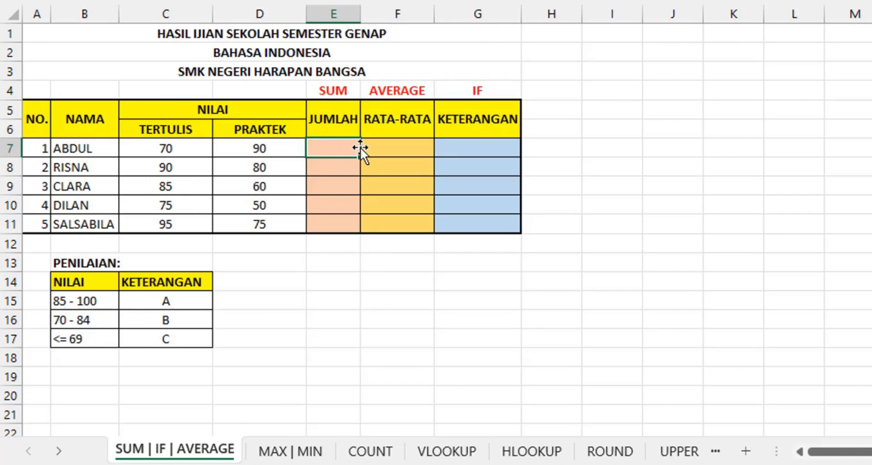
type("=sum")
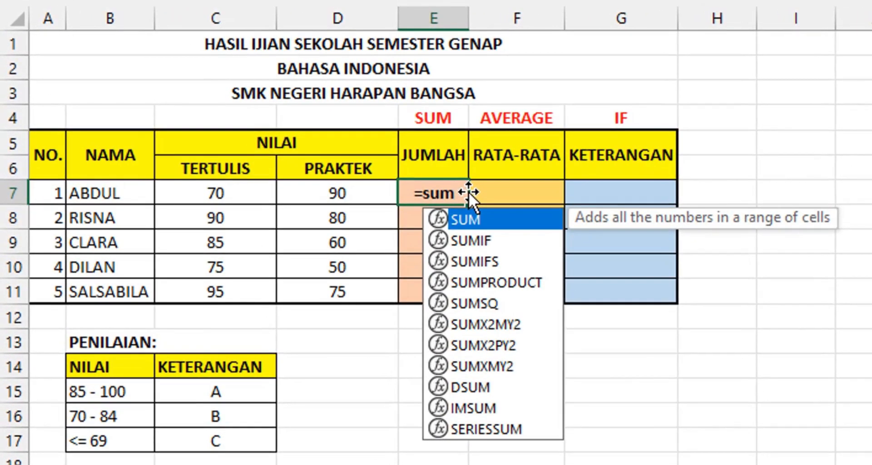
double_click(475, 219)
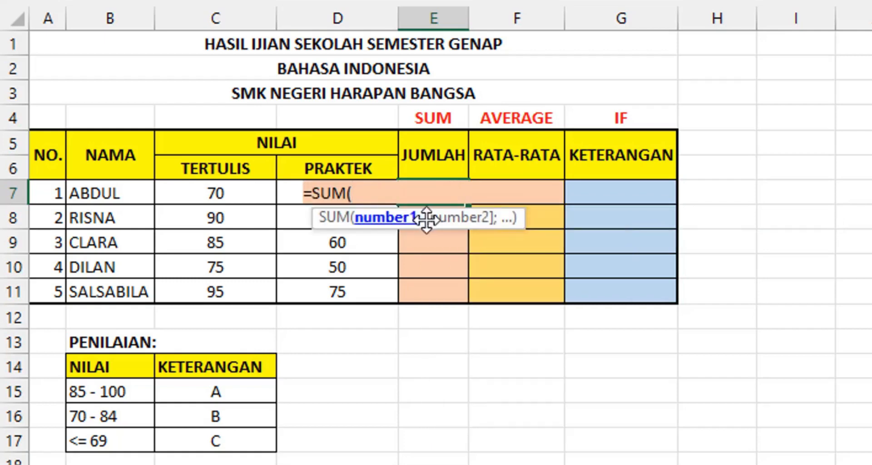
left_click(215, 193)
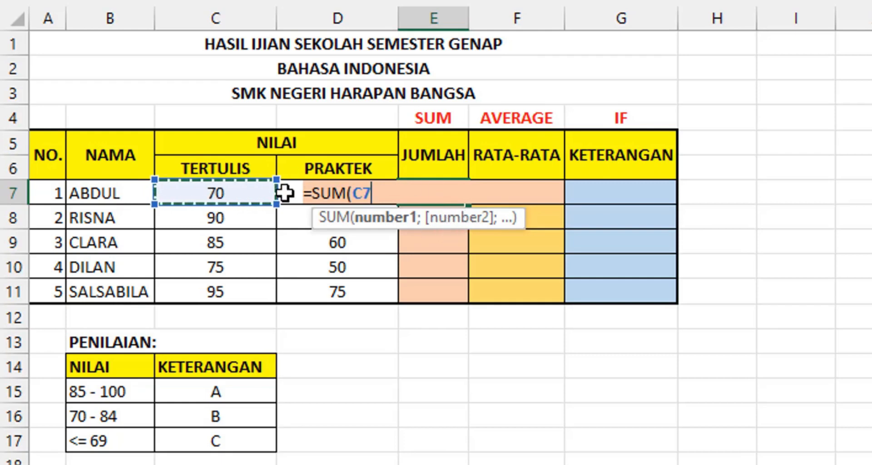
key("shift+Right")
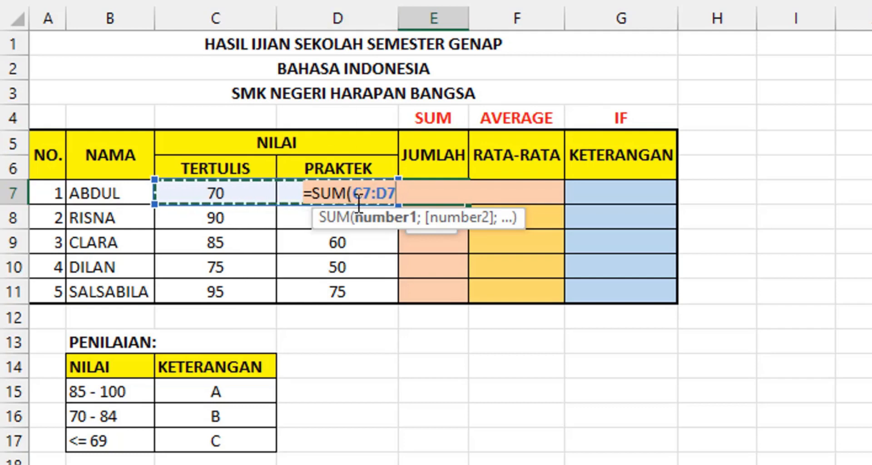
type(")")
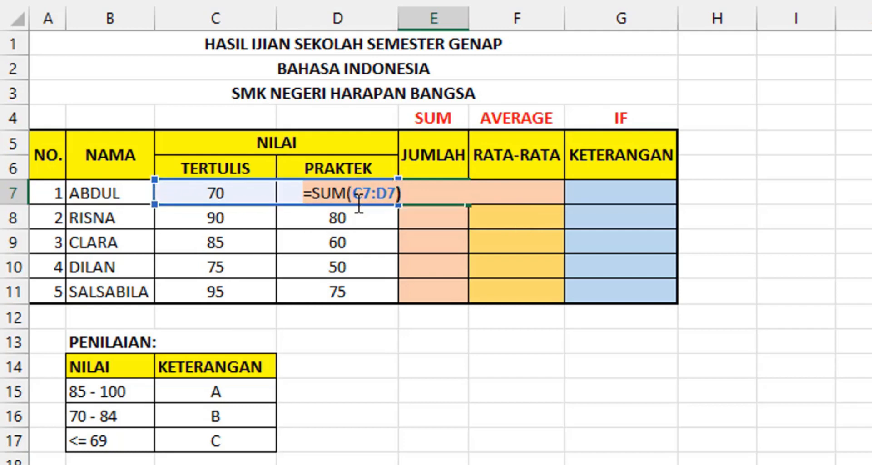
key("Return")
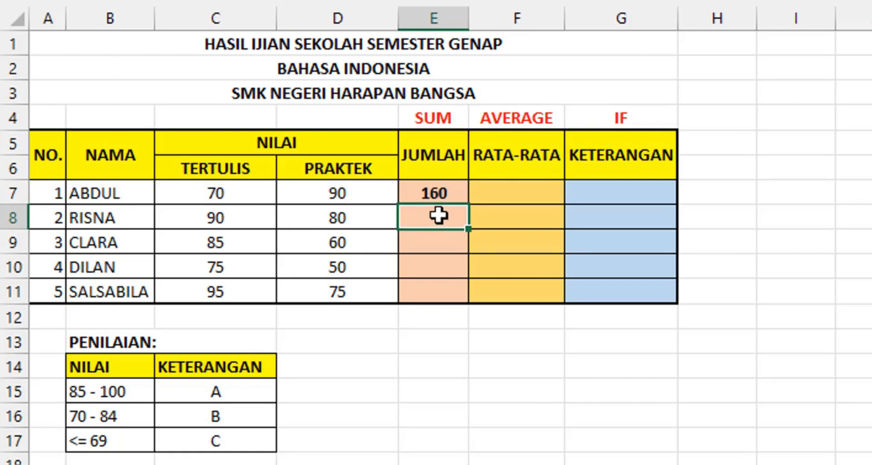
Fill the SUM formula from E7 down through E11 in the JUMLAH column.
left_click(454, 169)
left_click(445, 195)
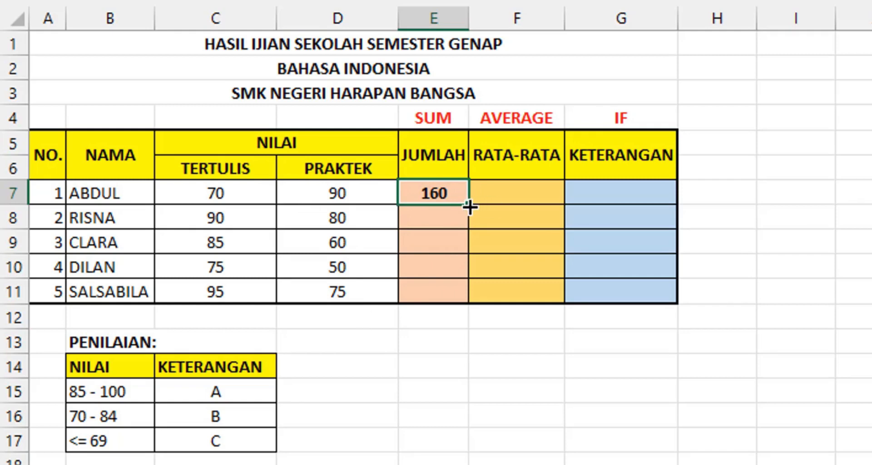
left_click_drag(469, 207, 467, 302)
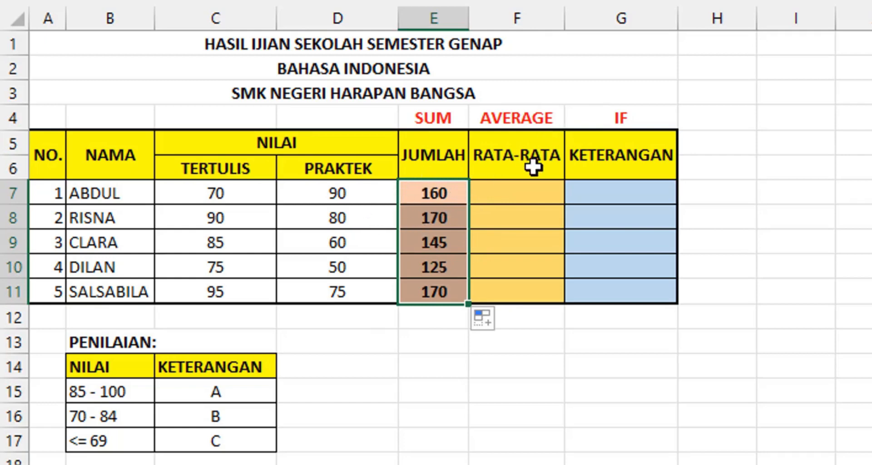
Enter the formula =AVERAGE(C7:D7) in cell F7 under RATA-RATA.
left_click(515, 191)
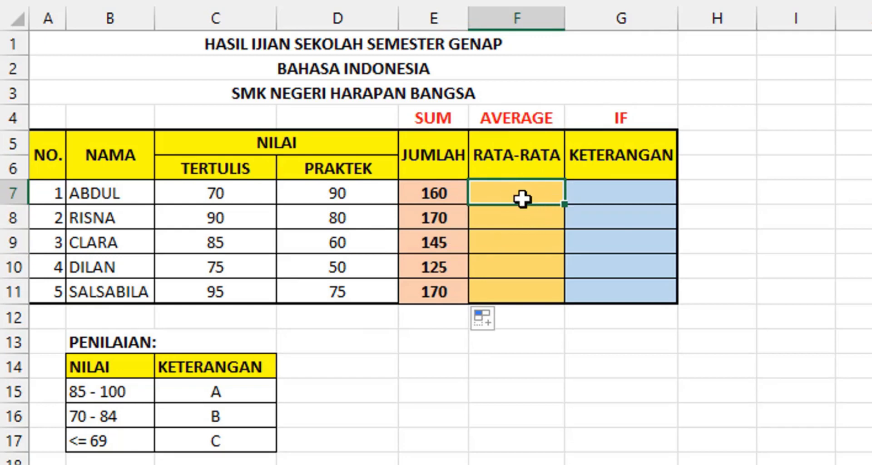
double_click(522, 198)
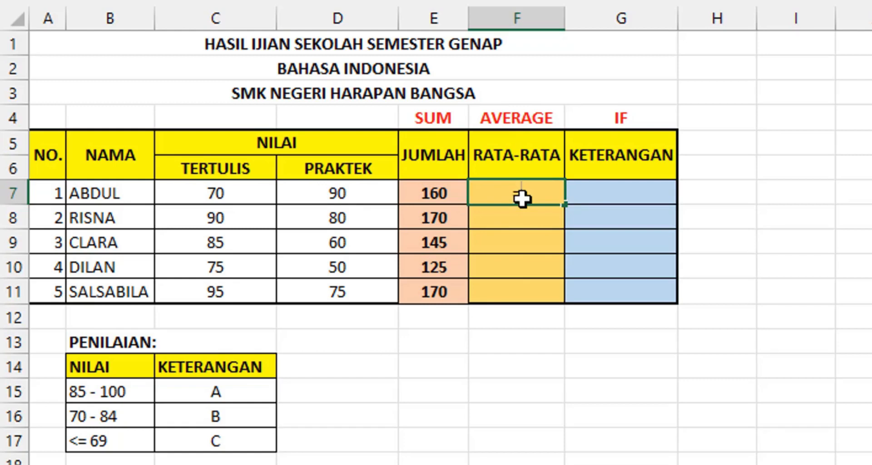
type("=avera")
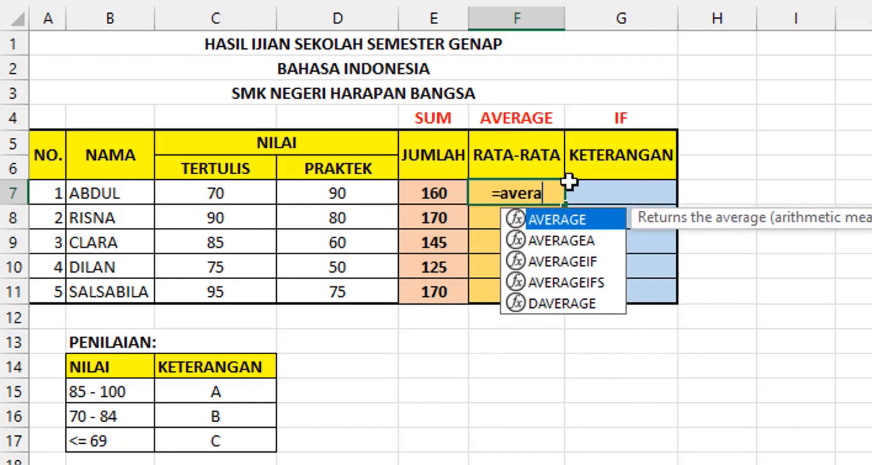
key("Tab")
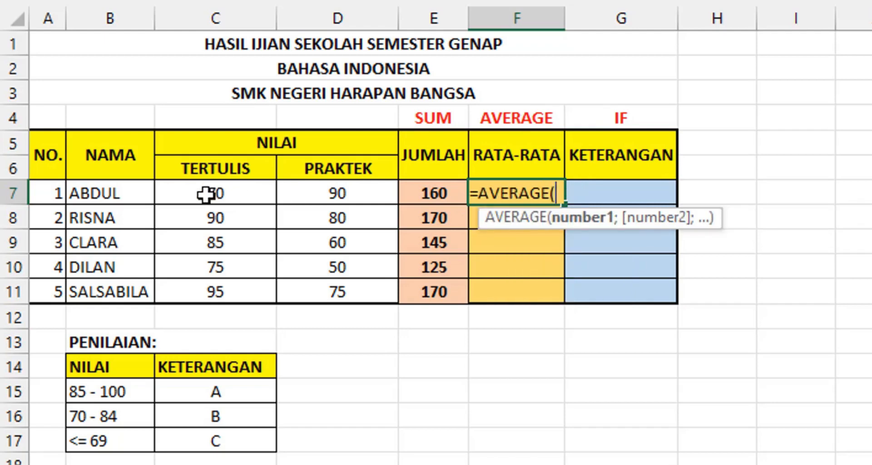
left_click_drag(206, 194, 340, 197)
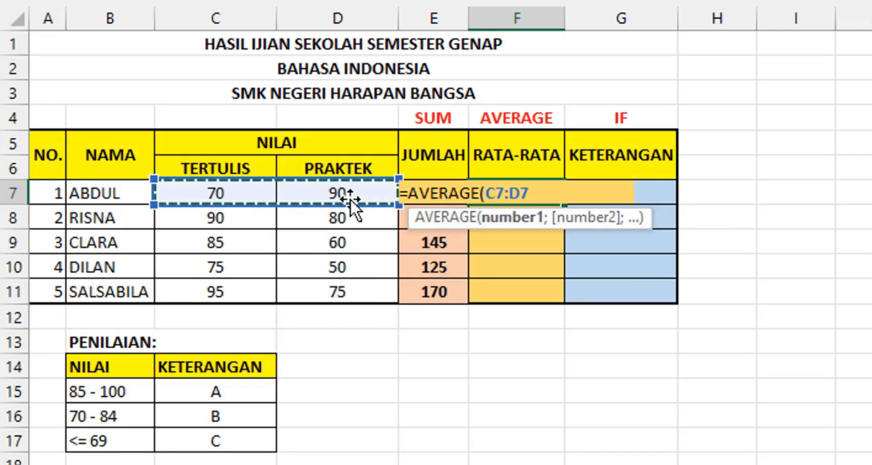
type(")")
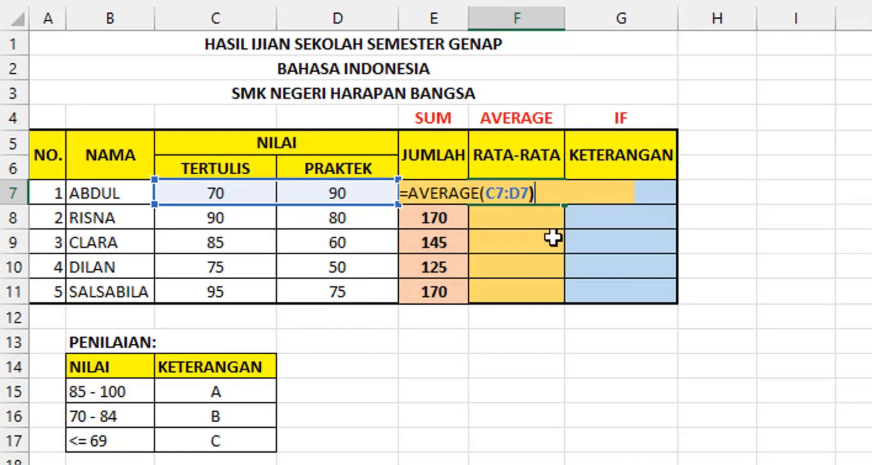
key("Return")
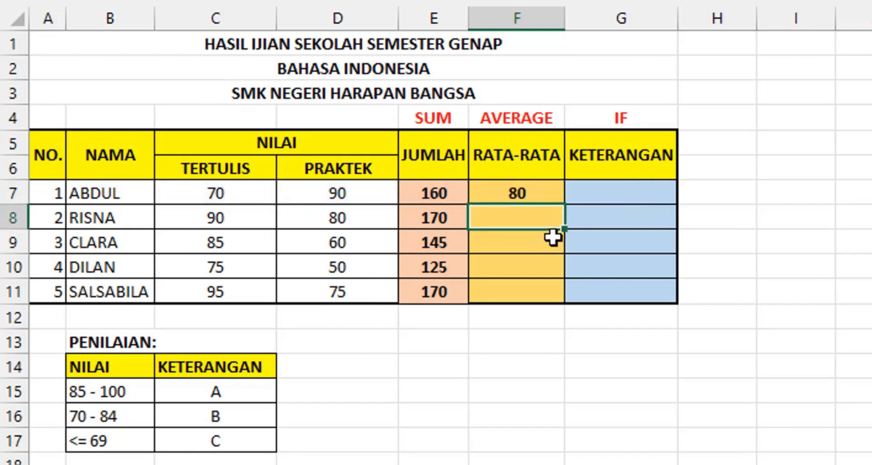
Fill the AVERAGE formula from F7 down through F11 in the RATA-RATA column.
left_click(526, 189)
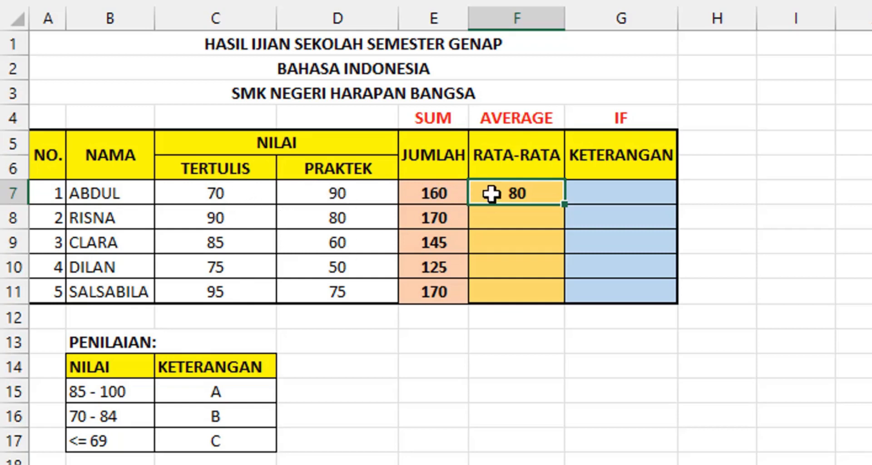
left_click(586, 194)
left_click(536, 196)
left_click_drag(562, 204, 562, 299)
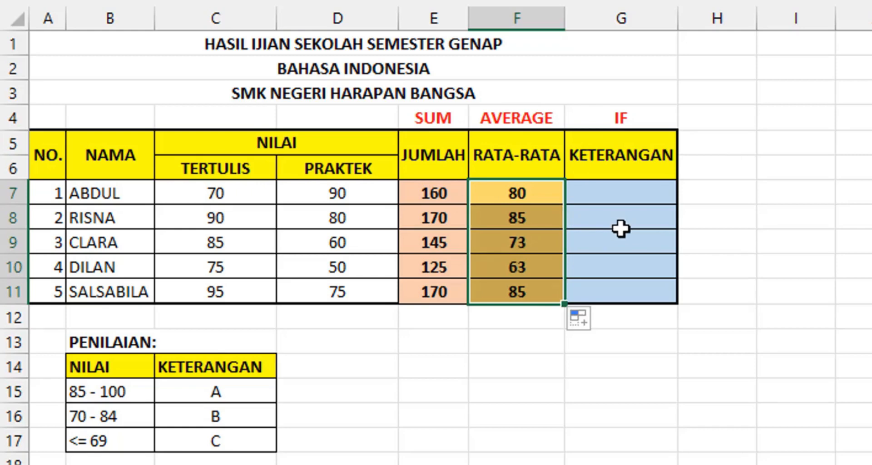
left_click(638, 194)
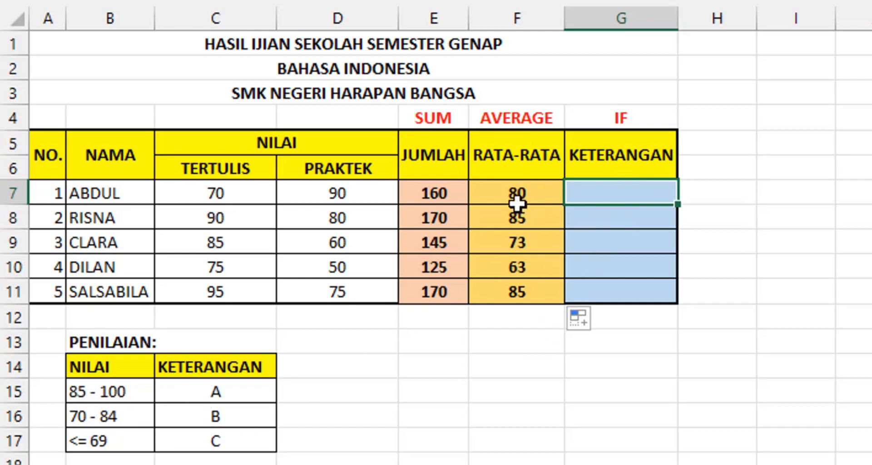
left_click_drag(517, 196, 530, 291)
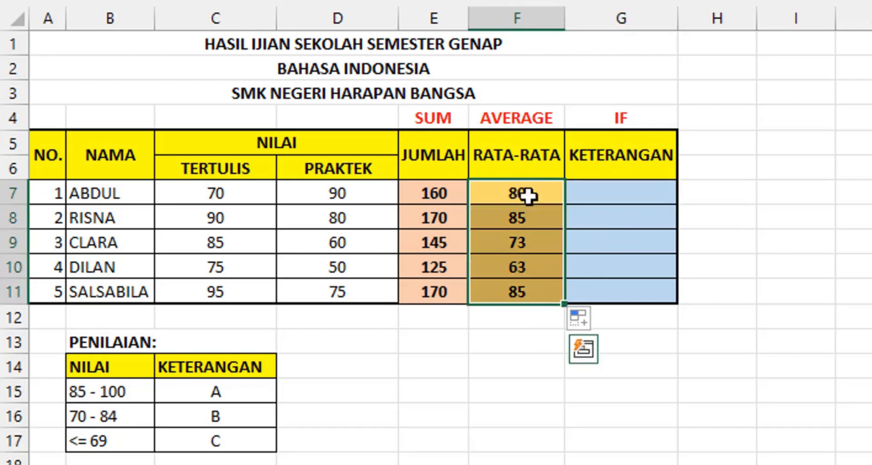
left_click(597, 233)
Begin an IF formula in cell G7 under KETERANGAN that returns "A" when F7>=85.
left_click(634, 191)
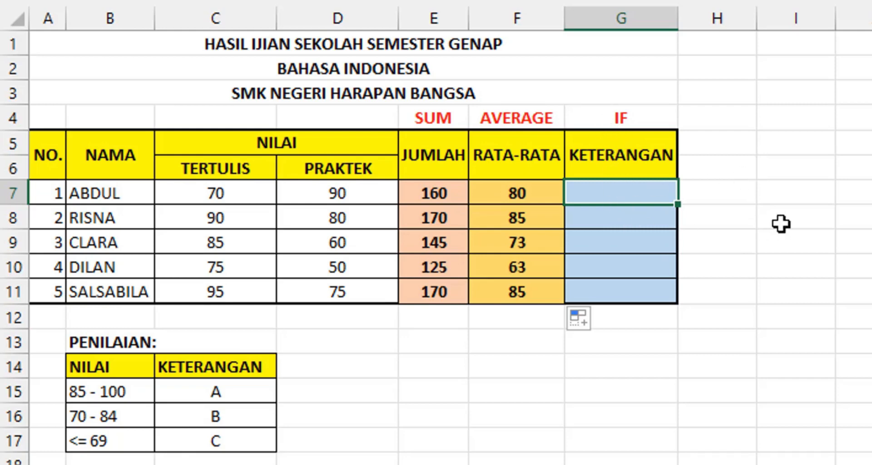
type("=")
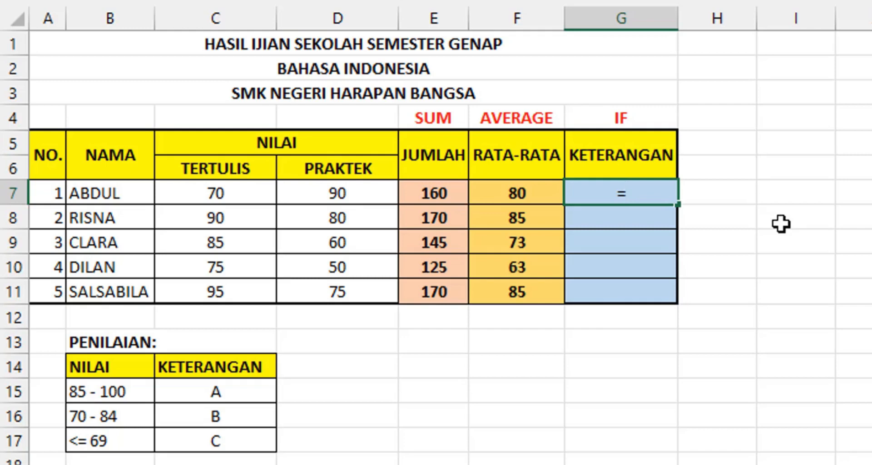
type("if")
key("Tab")
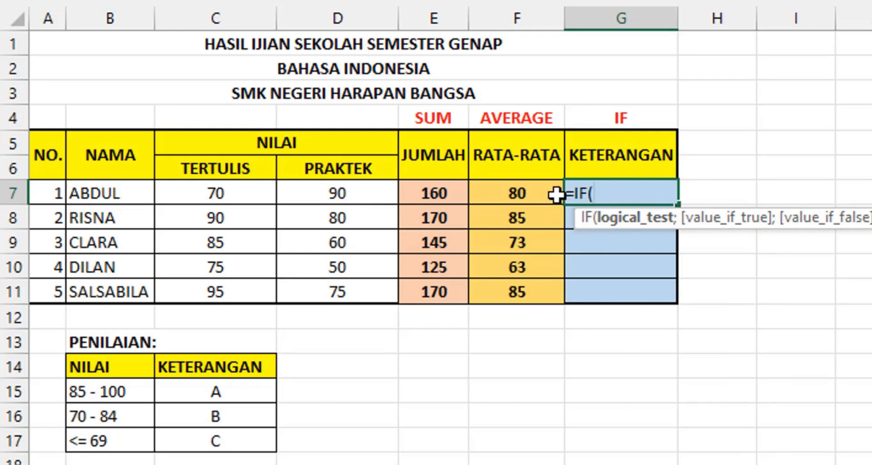
left_click(510, 196)
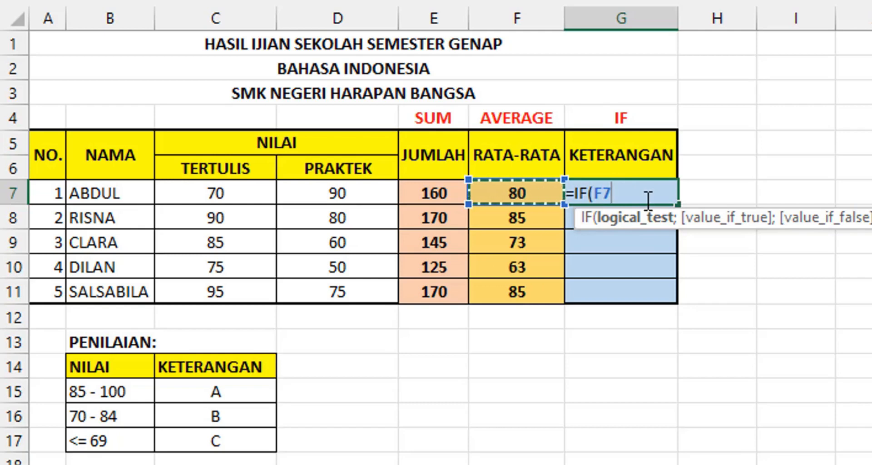
type(">")
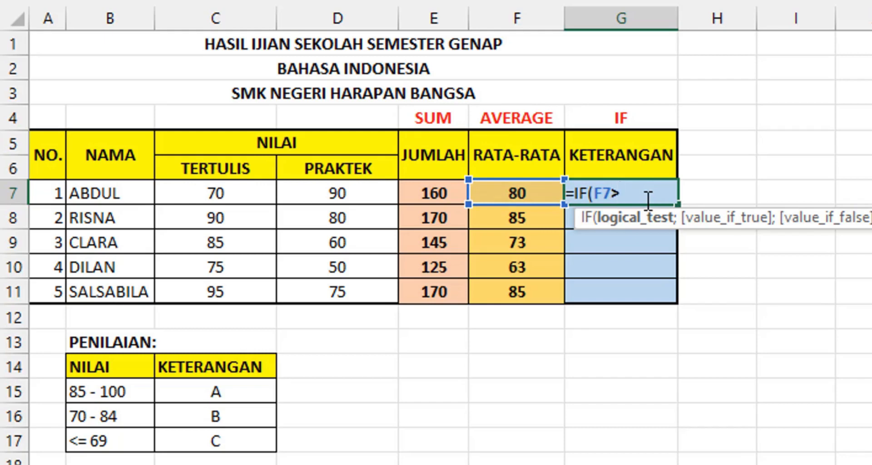
type("=85")
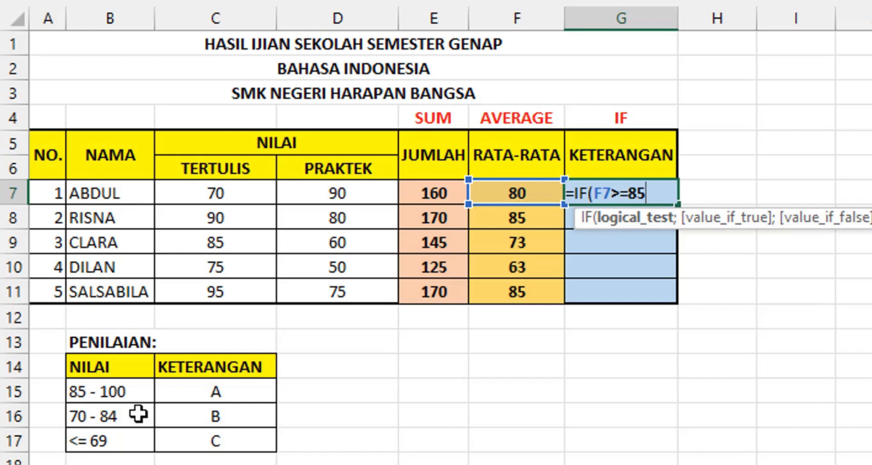
type(";")
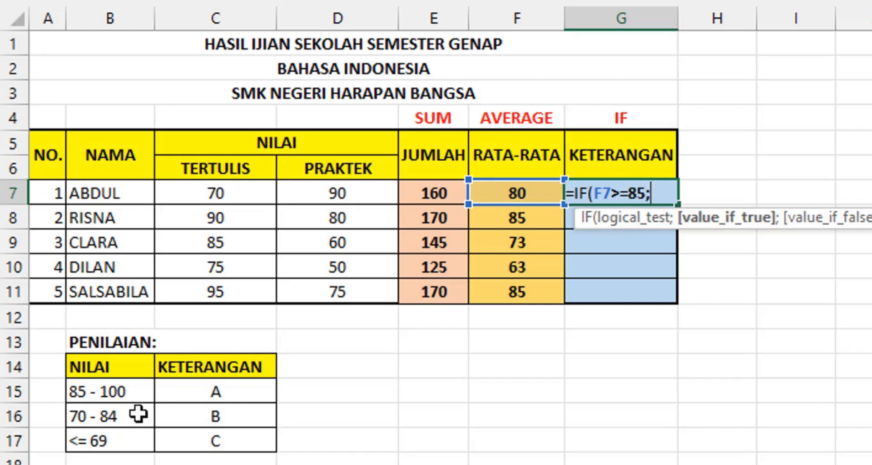
type("\"")
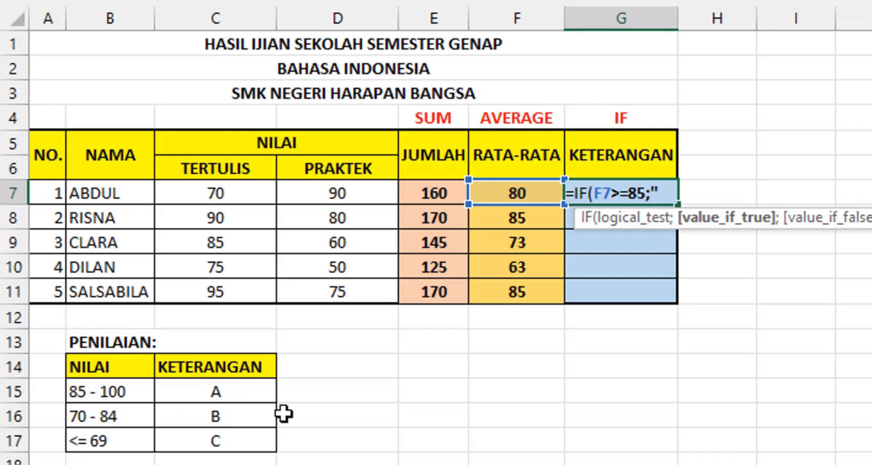
type("a")
key("BackSpace")
type("A\"")
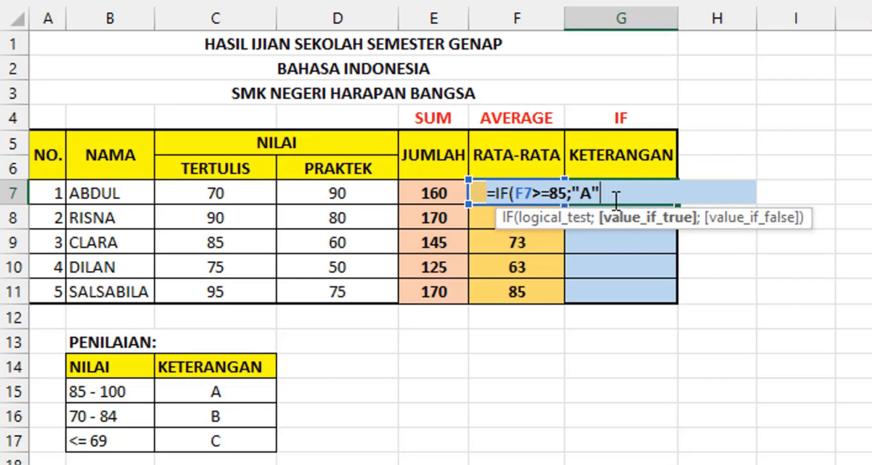
Complete the G7 formula with the nested condition IF(F7>=70;"B";"C") as the value if false, and enter it.
type(";")
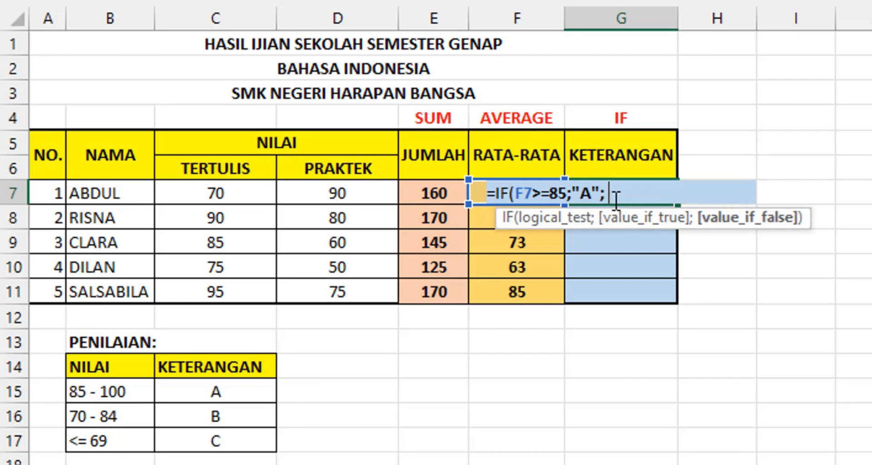
type(" IF")
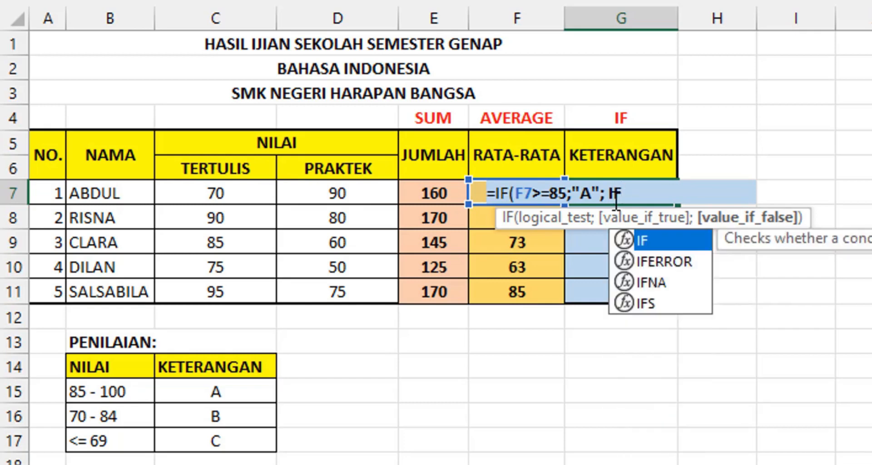
type("(")
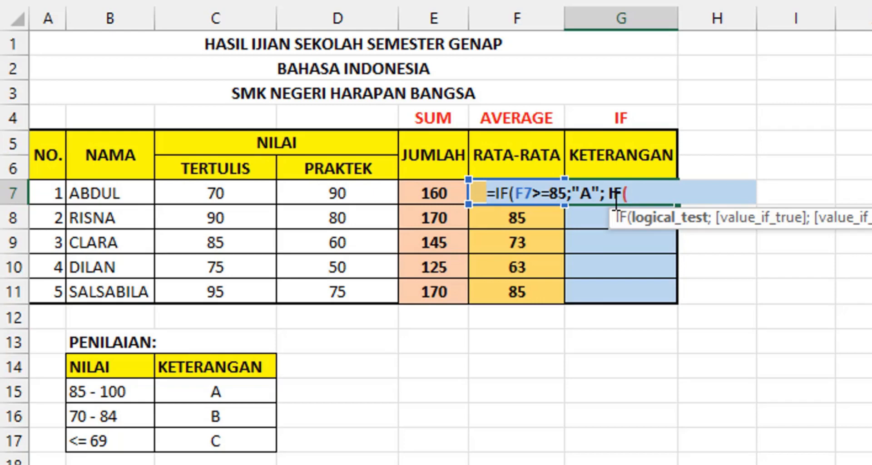
type("F")
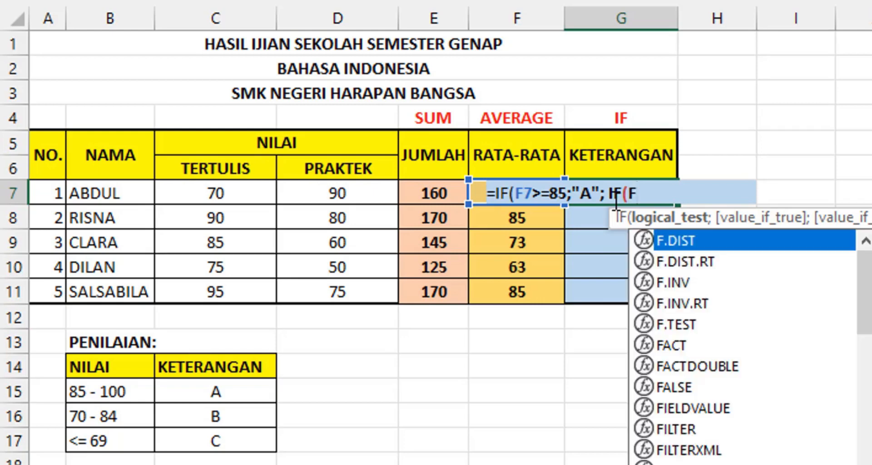
type("7")
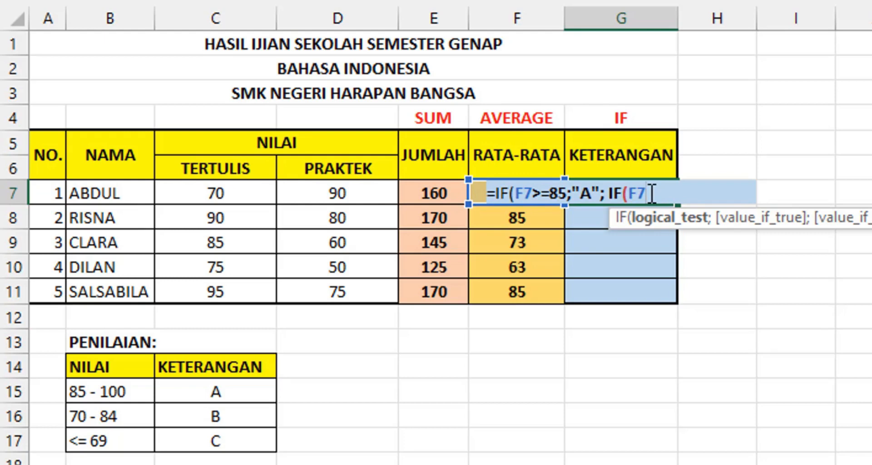
type(">=")
type("70;\"")
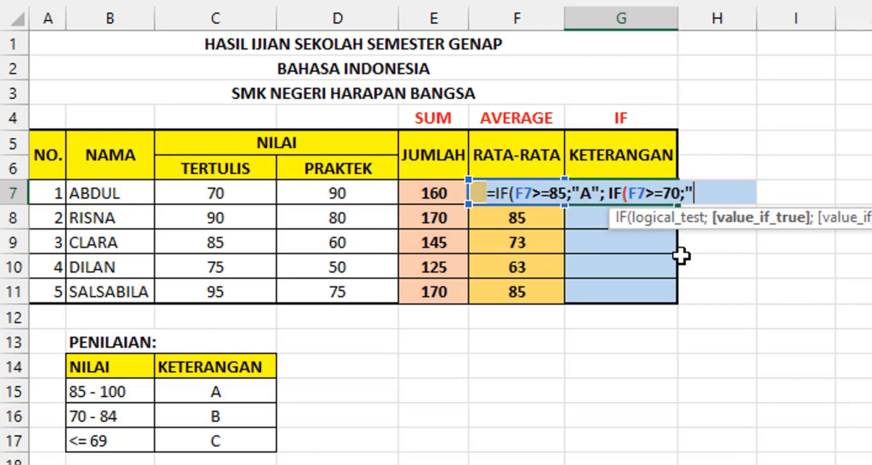
type("B ")
type(";")
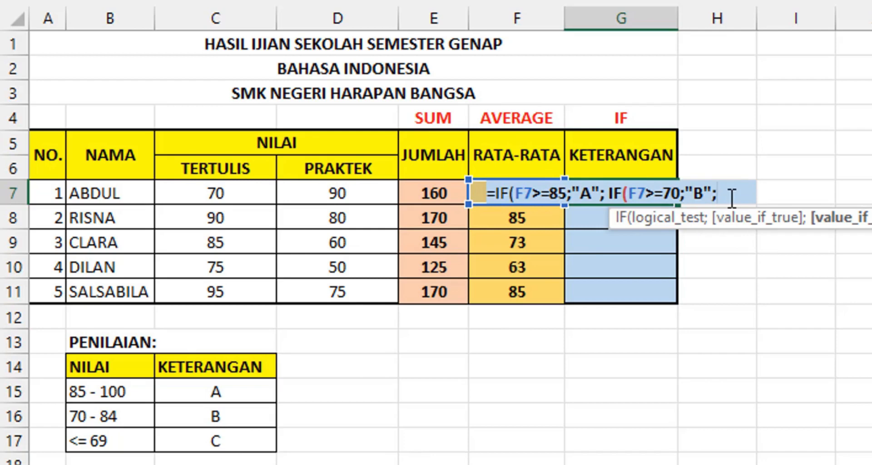
type("C")
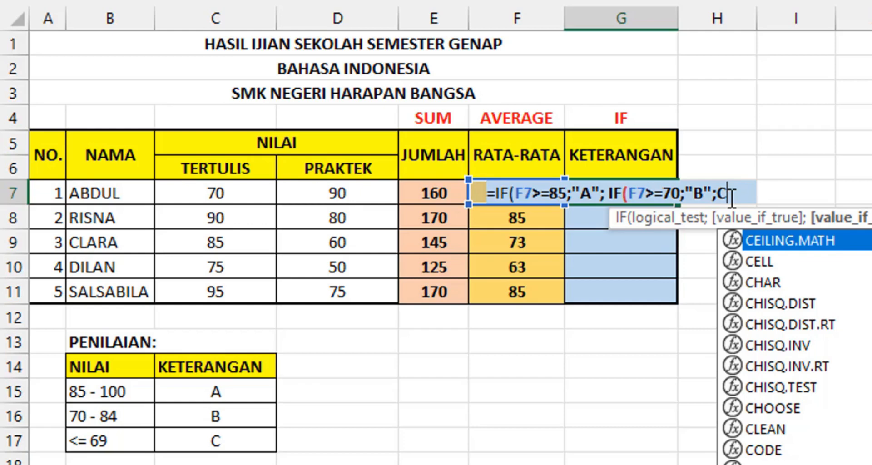
key("BackSpace")
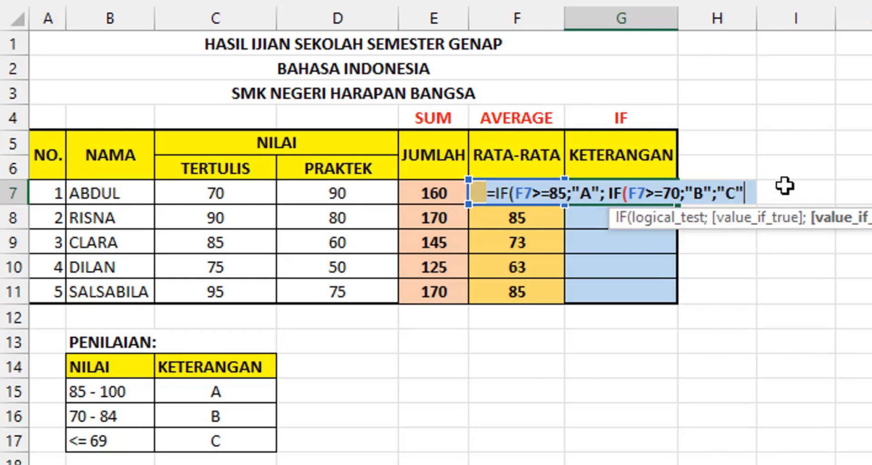
type(")")
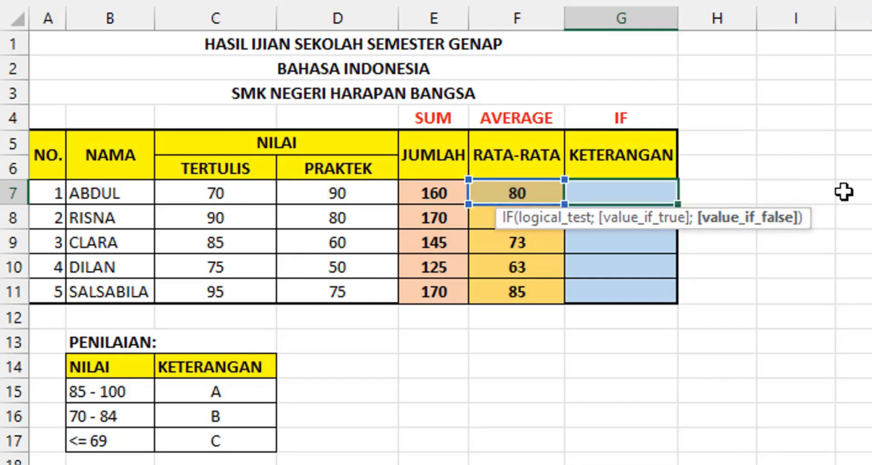
type(")")
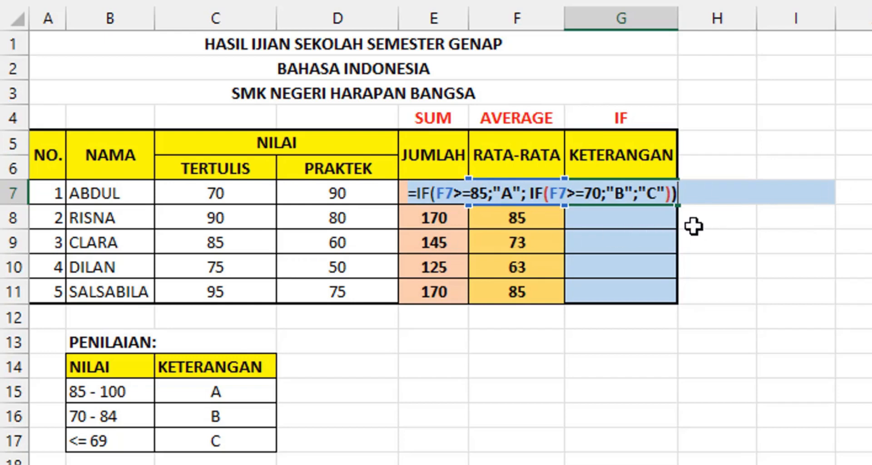
key("Return")
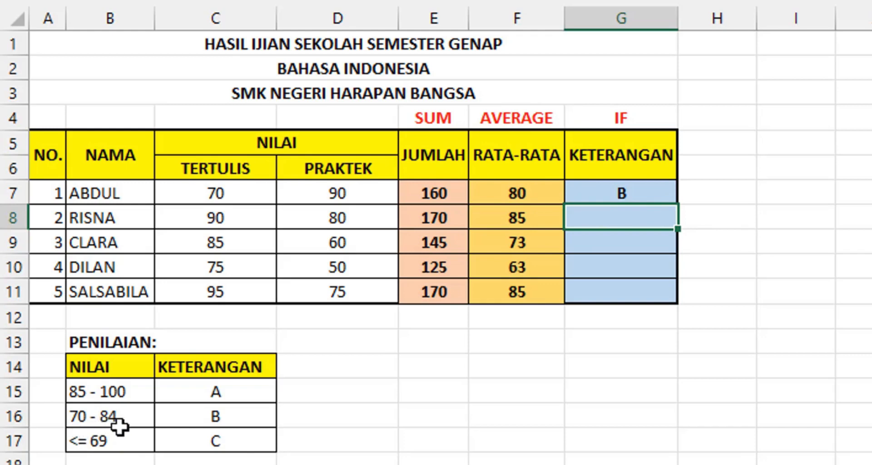
Fill the IF formula from G7 down through G11 in the KETERANGAN column.
left_click(663, 194)
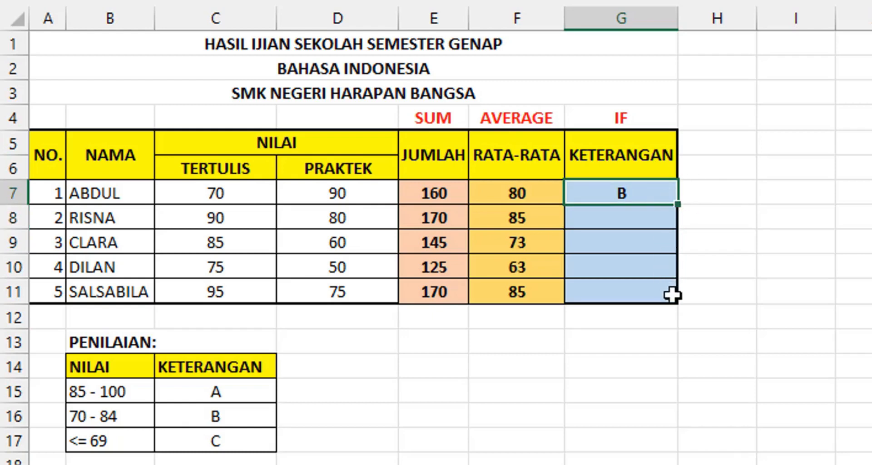
left_click_drag(681, 204, 673, 305)
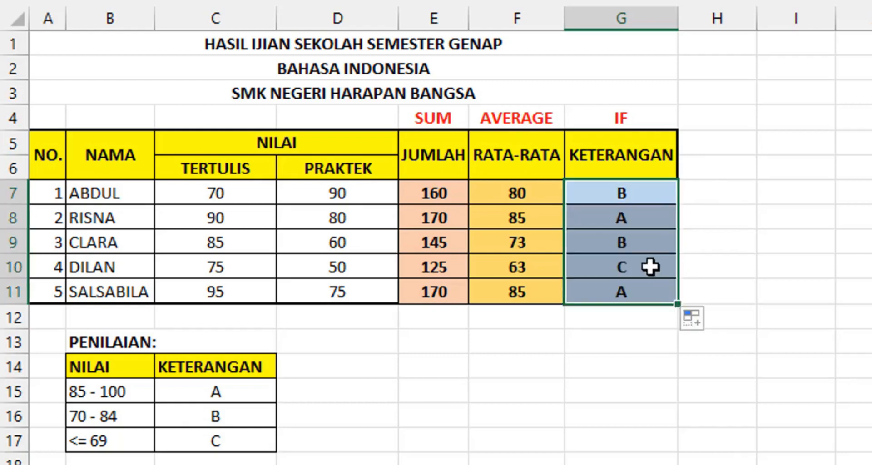
left_click(702, 214)
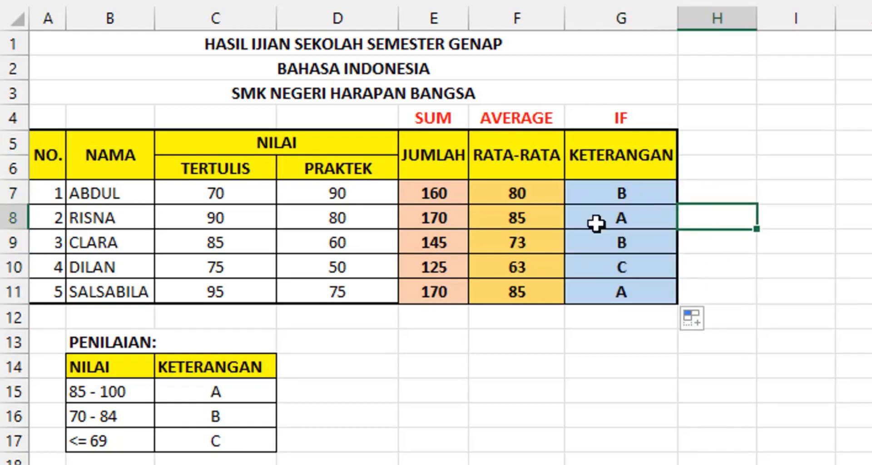
Check the grades in rows 8 to 11 against their RATA-RATA scores and the PENILAIAN grading table.
left_click(617, 223)
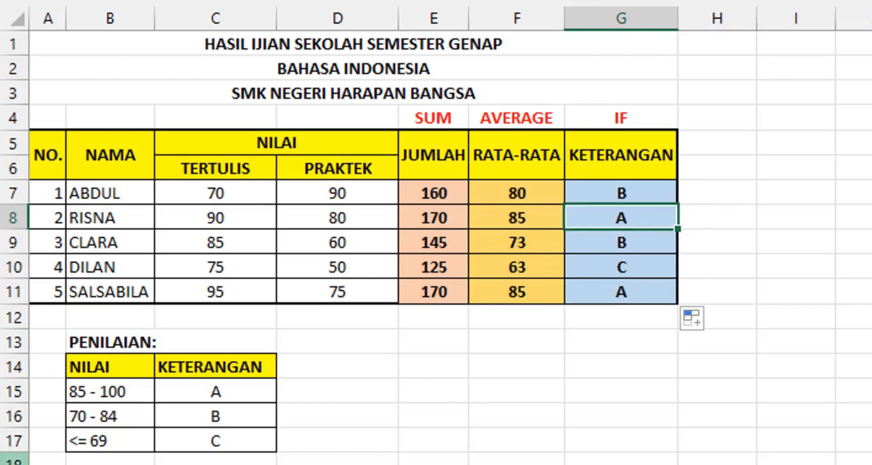
left_click(532, 250)
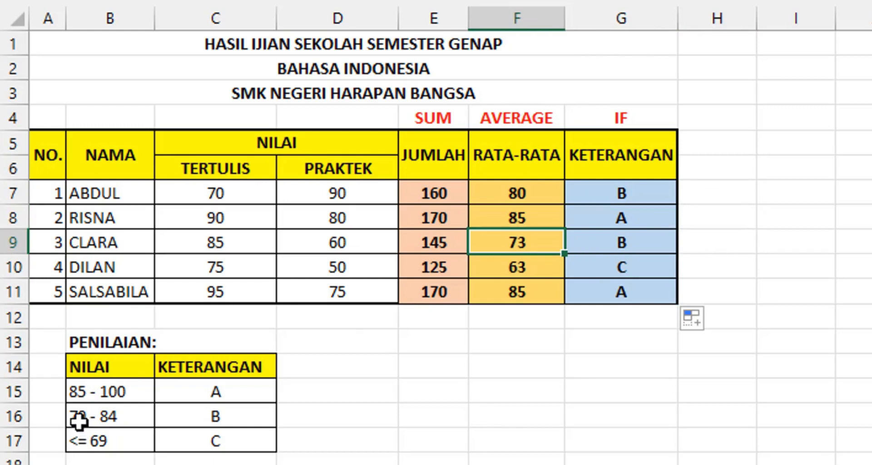
left_click(539, 271)
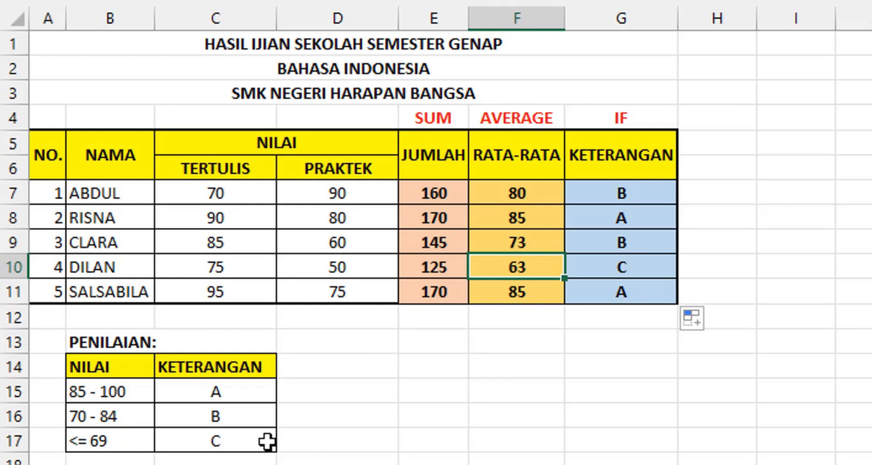
left_click(532, 292)
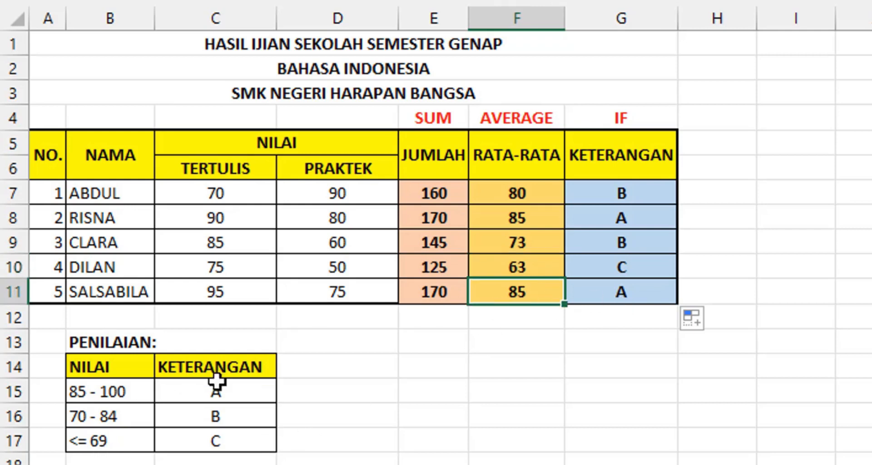
left_click(719, 190)
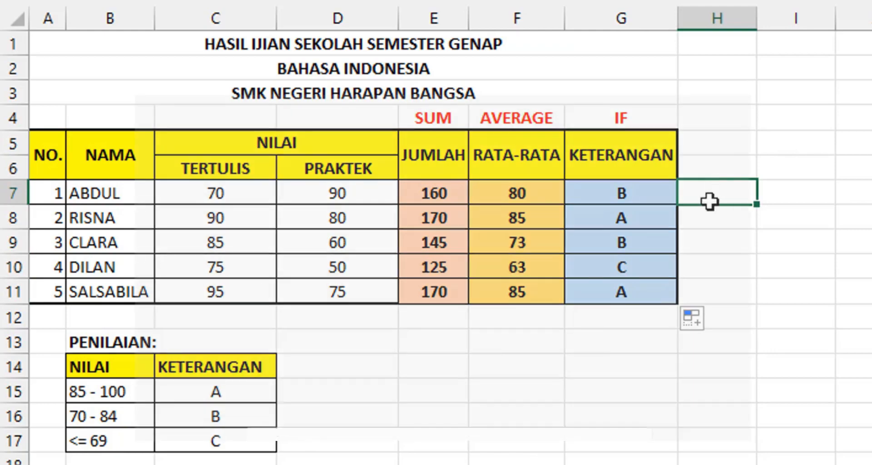
left_click(767, 351)
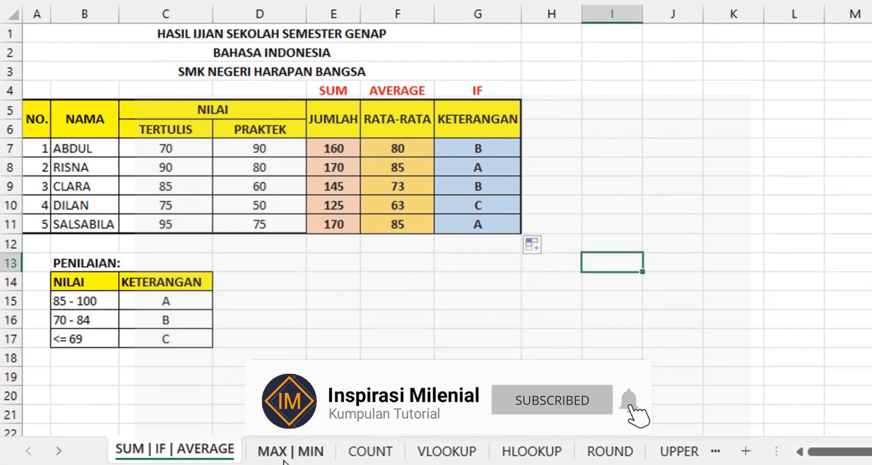
Open the MAX | MIN worksheet, review the JUMLAH and RATA-RATA scores, and select cell F12 beside NILAI TERTINGGI.
left_click(306, 452)
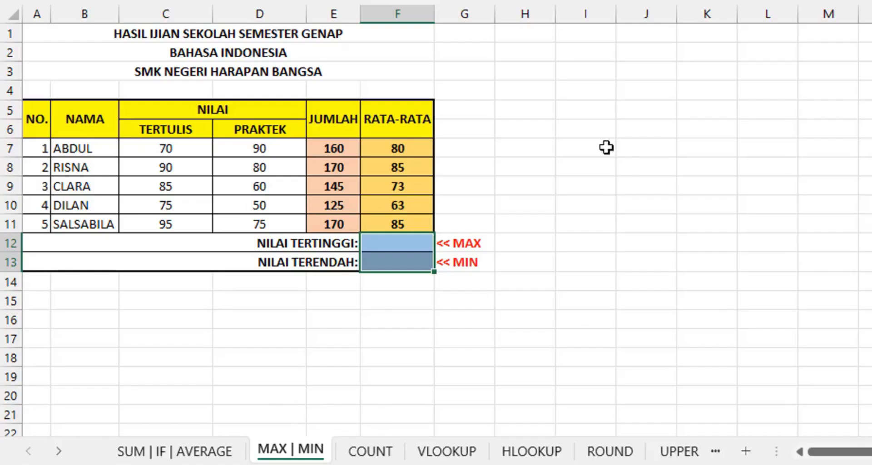
left_click(563, 223)
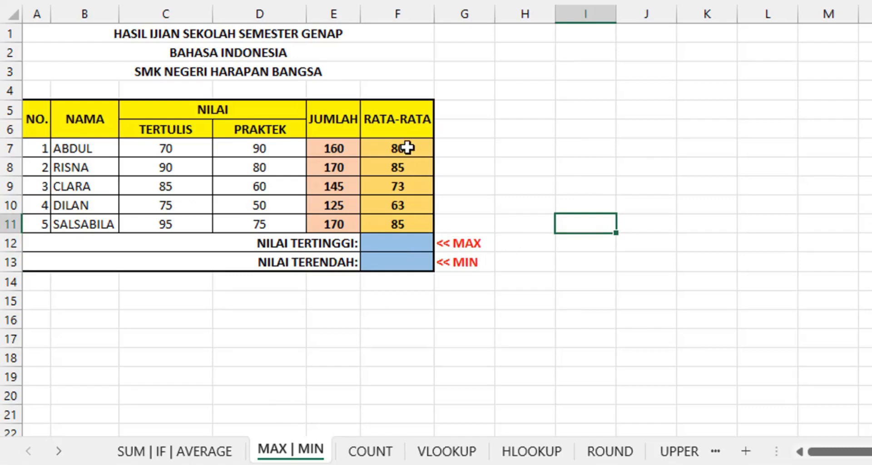
left_click_drag(348, 149, 345, 224)
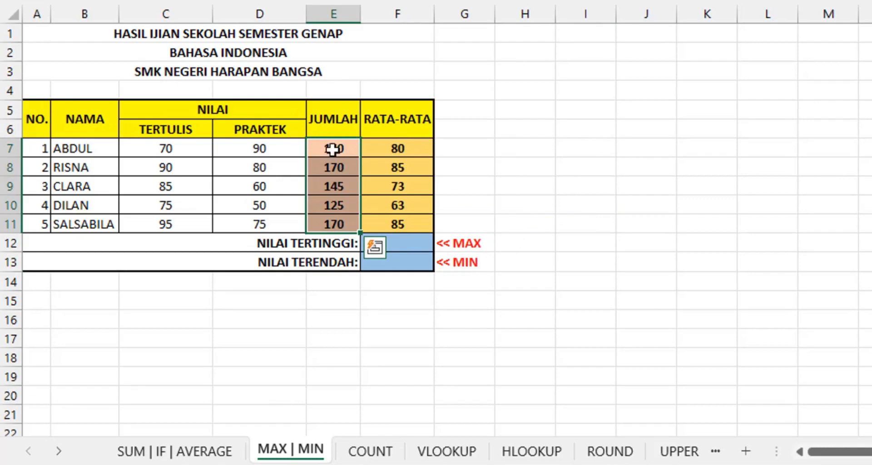
left_click(421, 149)
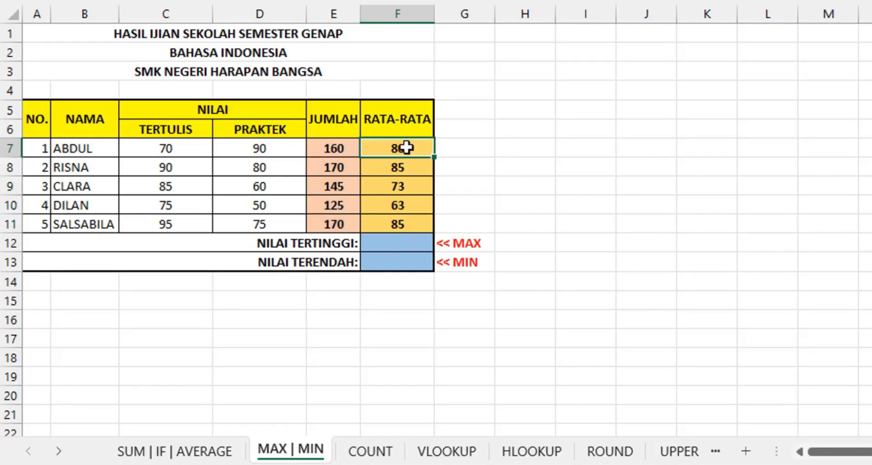
left_click(389, 242)
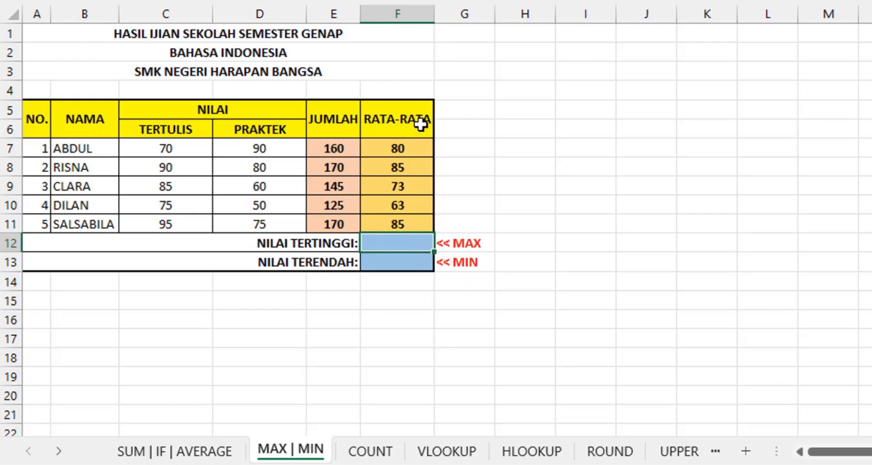
Enter the formula =MAX(F7:F11) in cell F12 beside NILAI TERTINGGI.
left_click(399, 274)
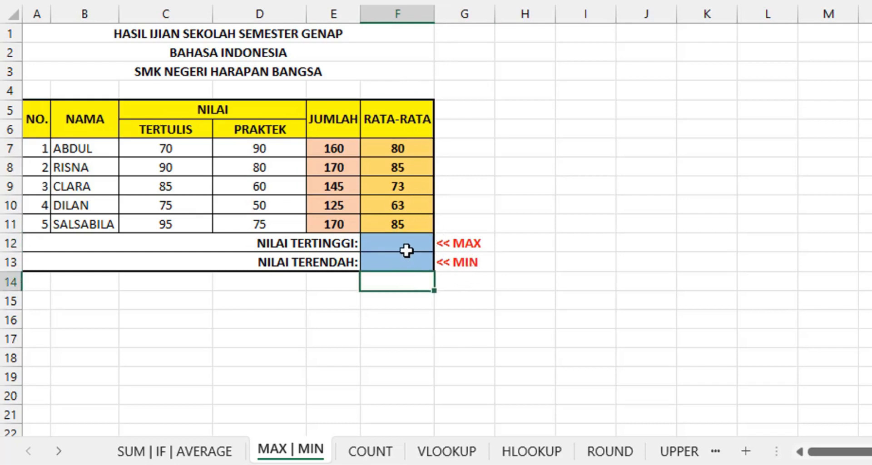
left_click(407, 250)
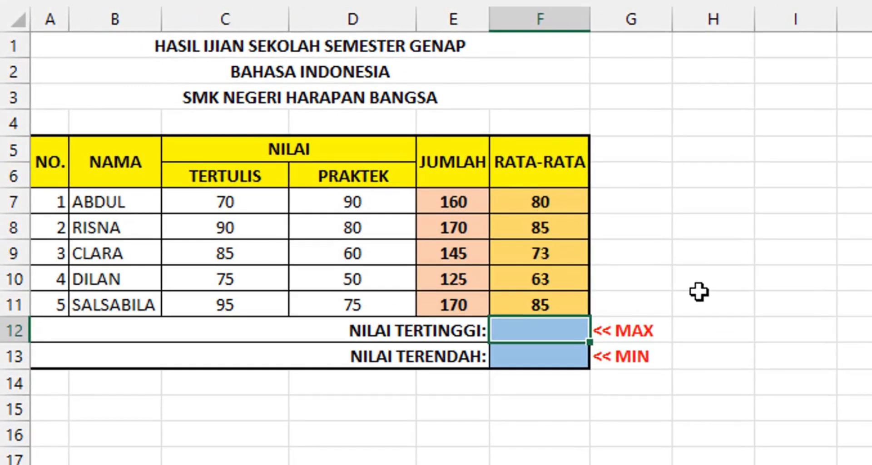
type("=")
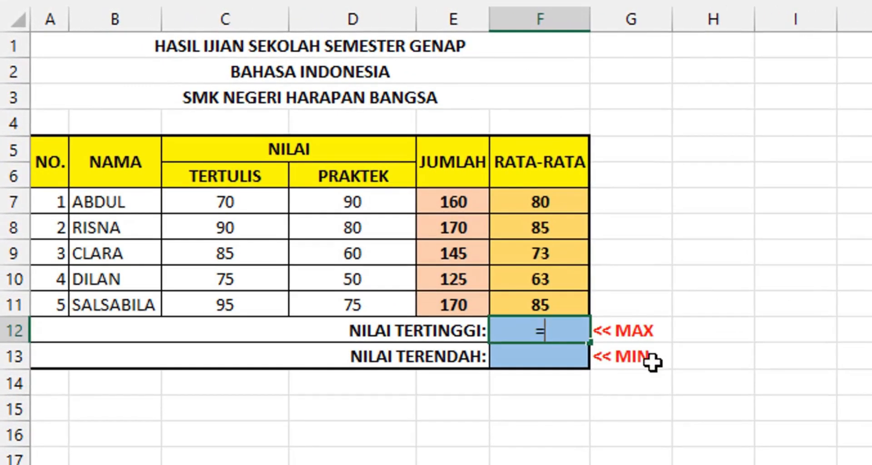
type("MAX")
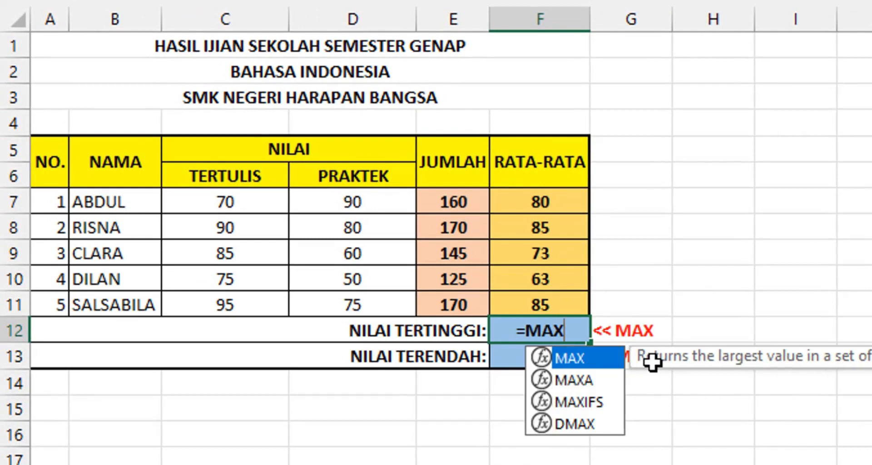
type("(")
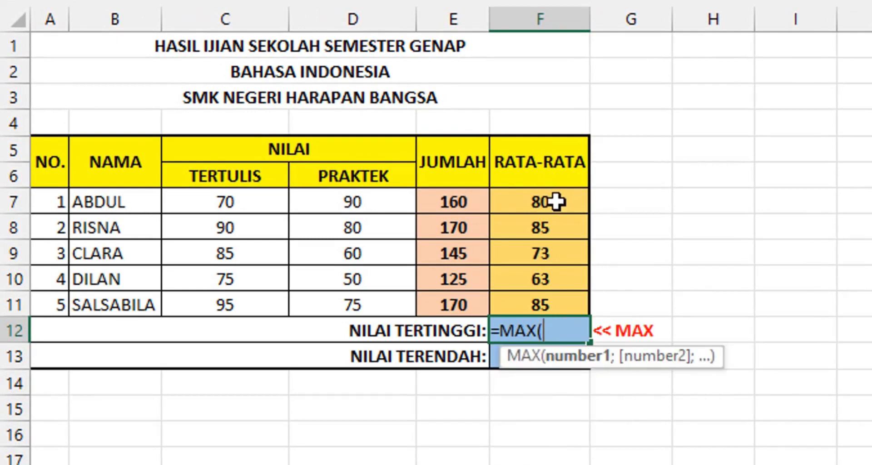
left_click_drag(547, 202, 562, 305)
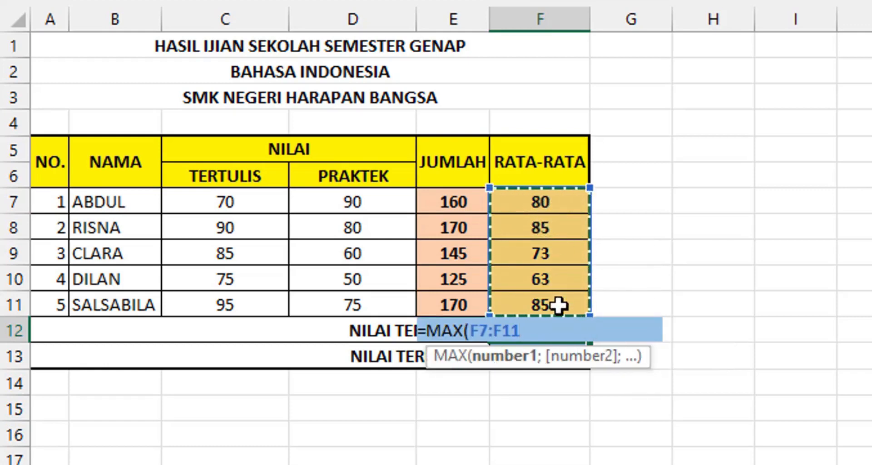
type(")")
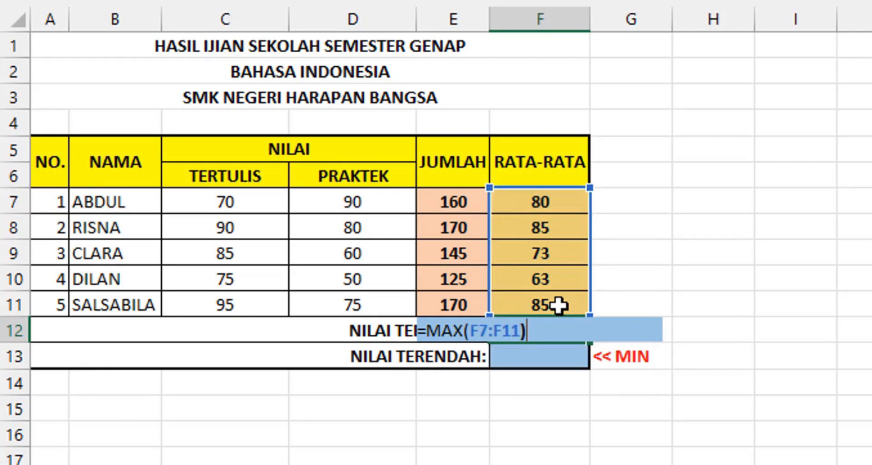
key("Return")
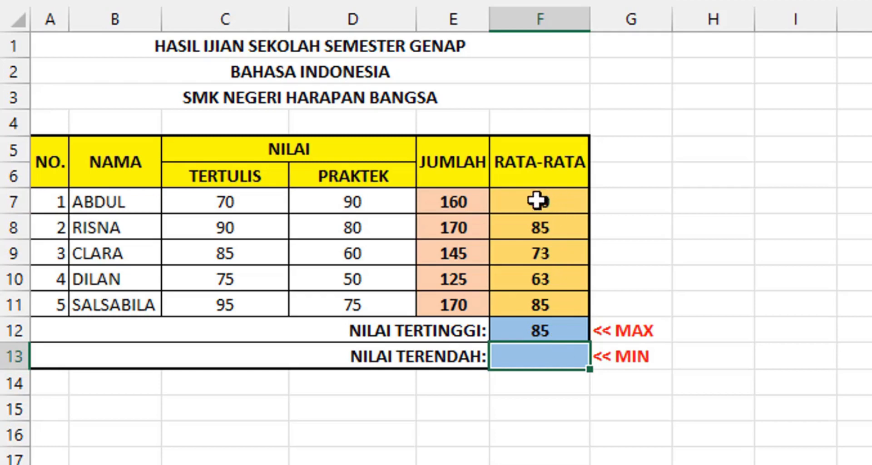
Check the NILAI TERTINGGI result against the RATA-RATA scores, and select cell F13 beside NILAI TERENDAH.
left_click(559, 307)
left_click(554, 228)
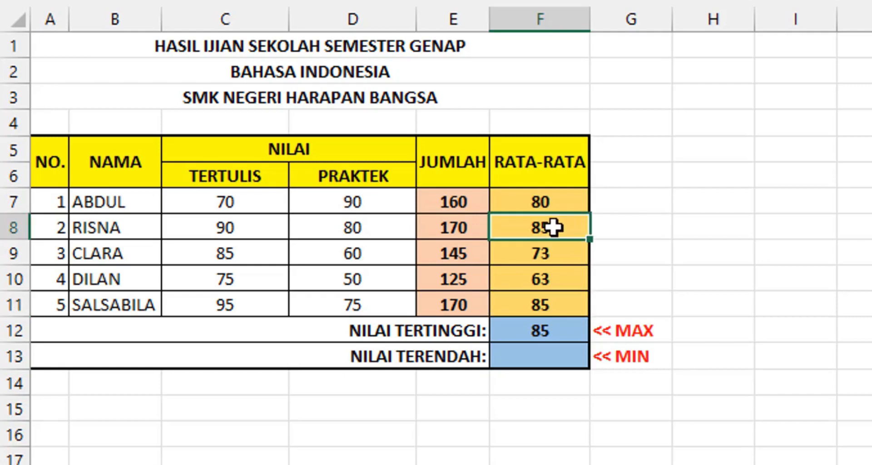
left_click(526, 355)
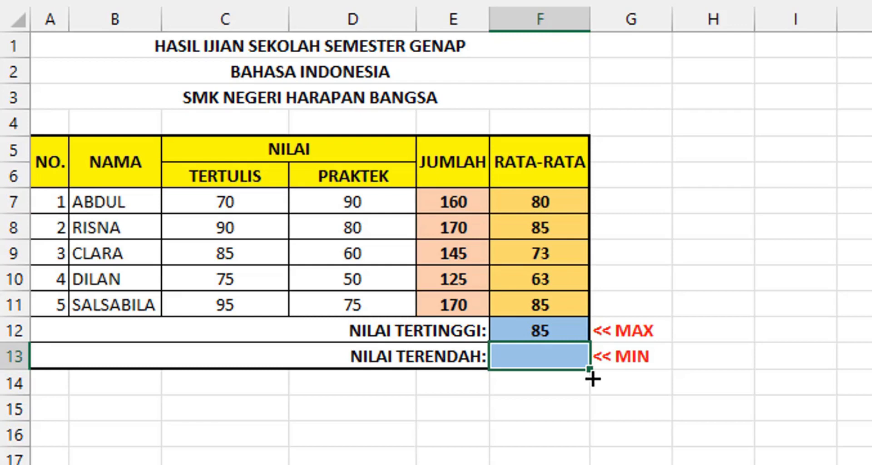
type("=MIIN")
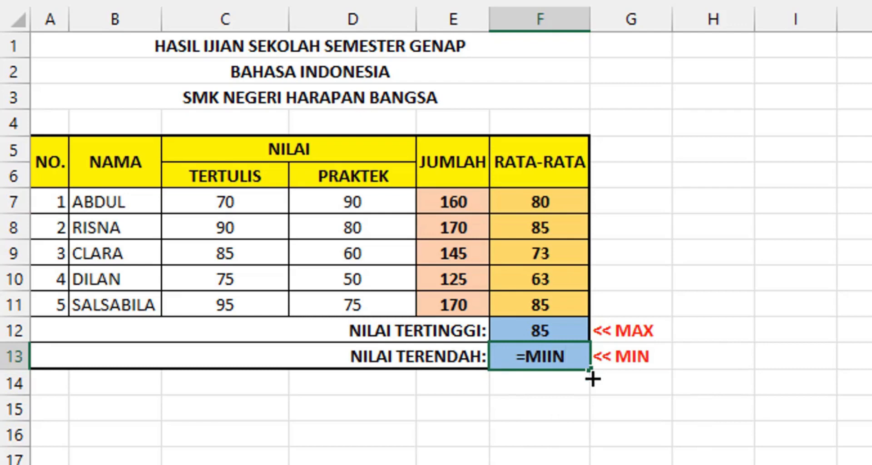
key("Tab")
key("Left")
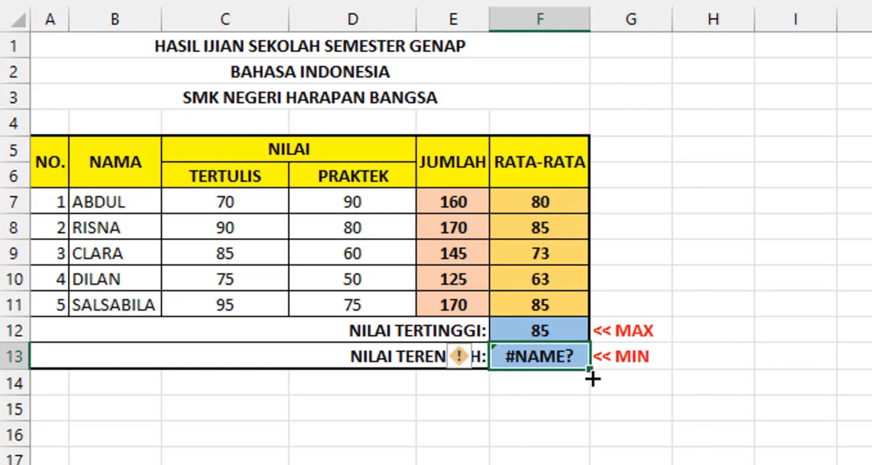
Enter the formula =MIN(F7:F11) in cell F13 beside NILAI TERENDAH.
type("=MI")
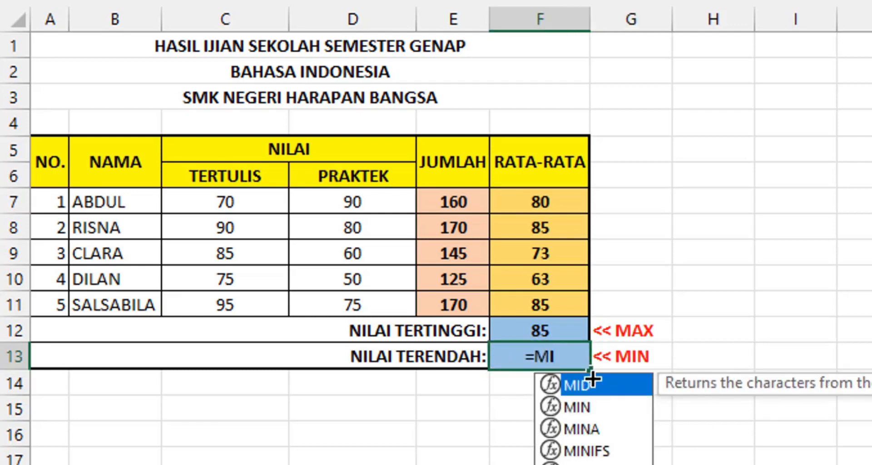
type("N")
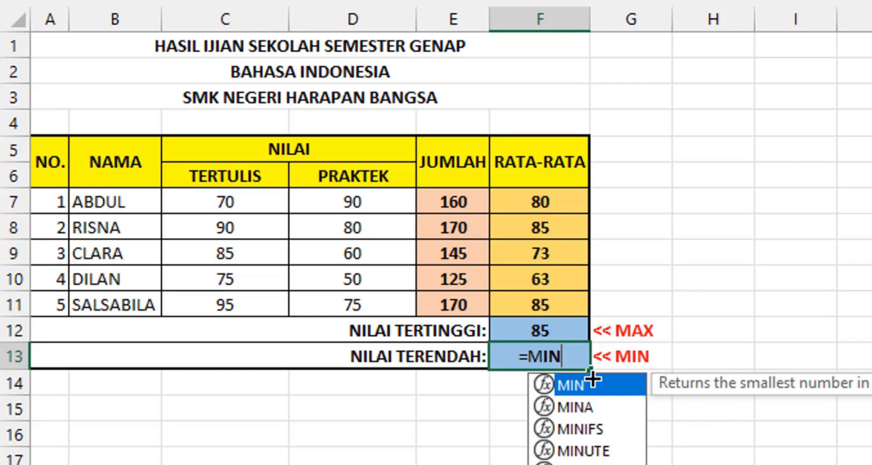
type("(")
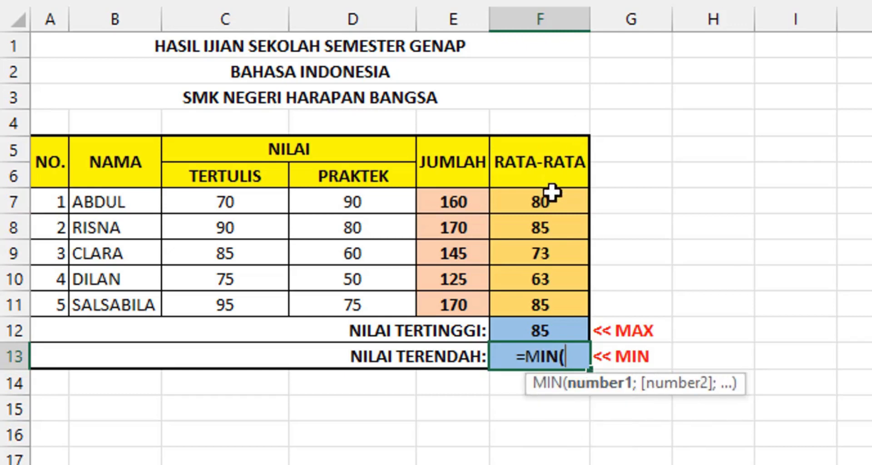
left_click_drag(553, 210, 564, 305)
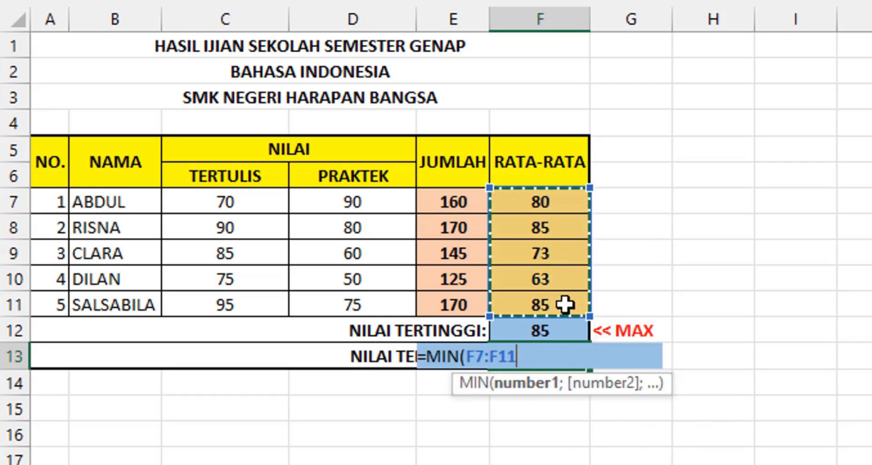
type(")")
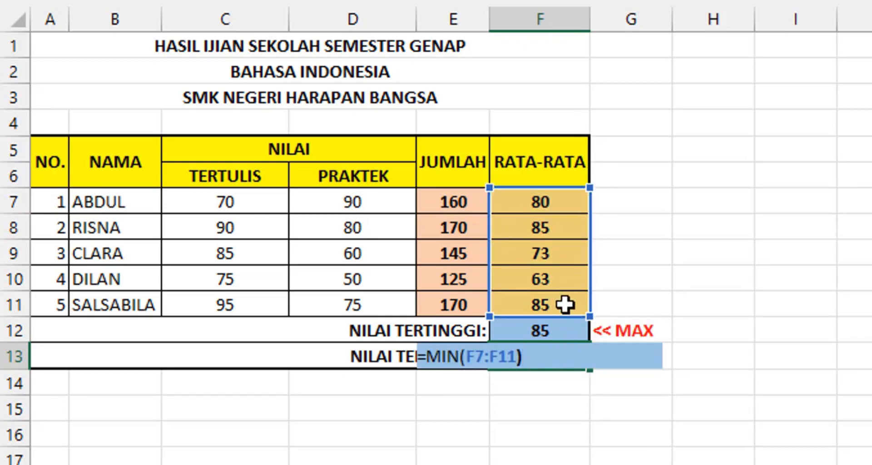
key("Return")
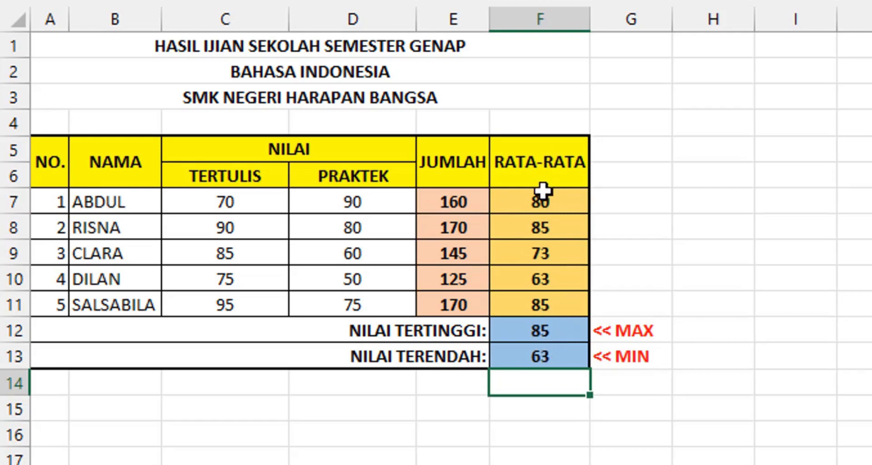
Check the NILAI TERENDAH result against the RATA-RATA scores in the table.
left_click(548, 282)
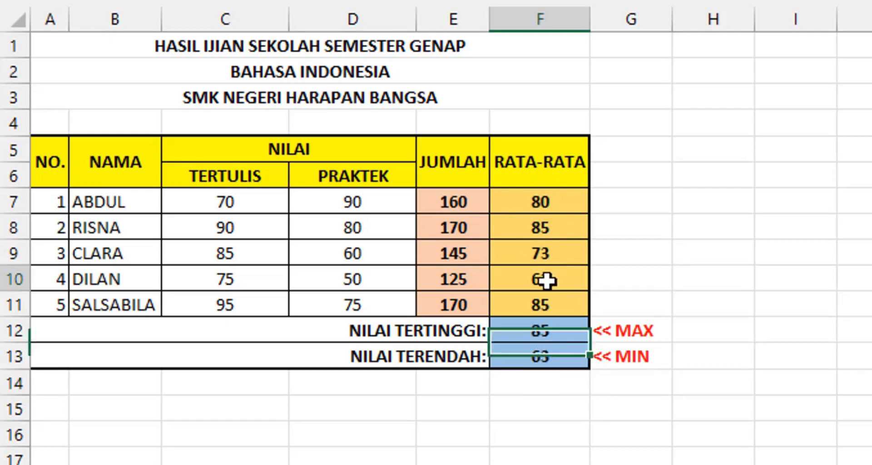
left_click(555, 361)
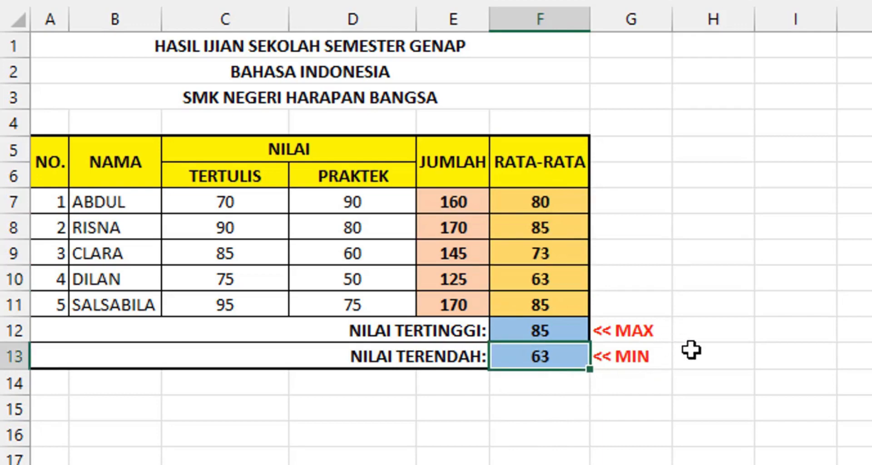
left_click(691, 350)
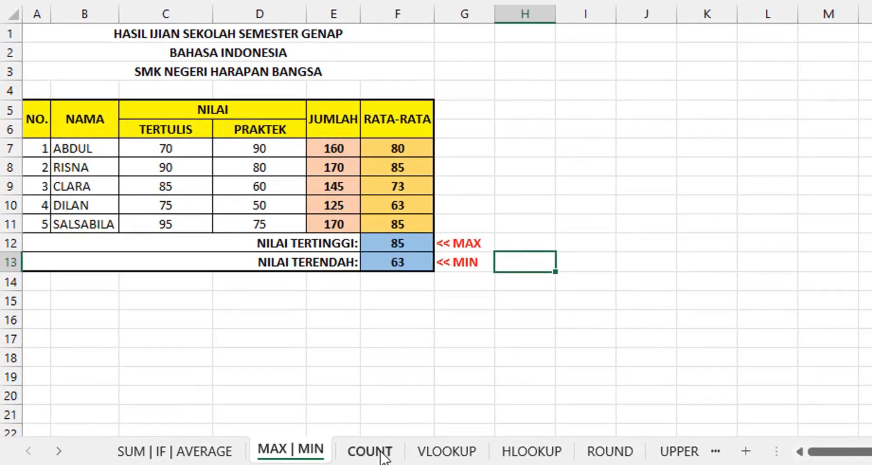
Open the COUNT worksheet and examine which students have scores in the TERTULIS and PRAKTEK columns.
left_click(380, 453)
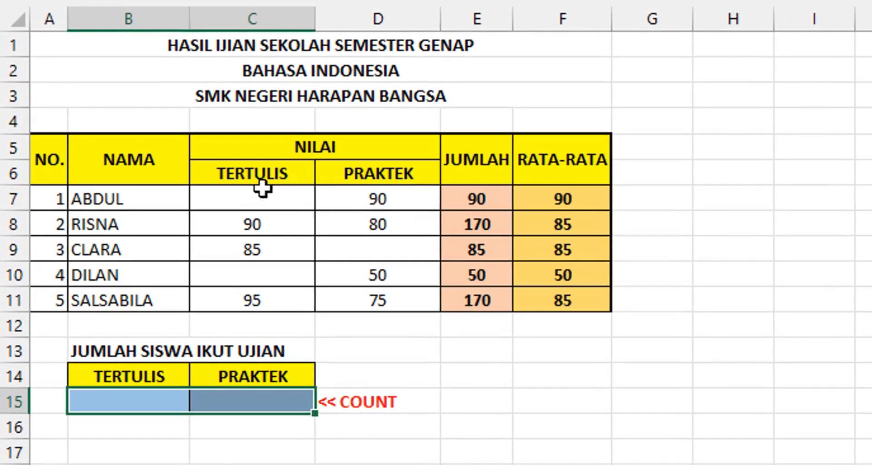
left_click(253, 199)
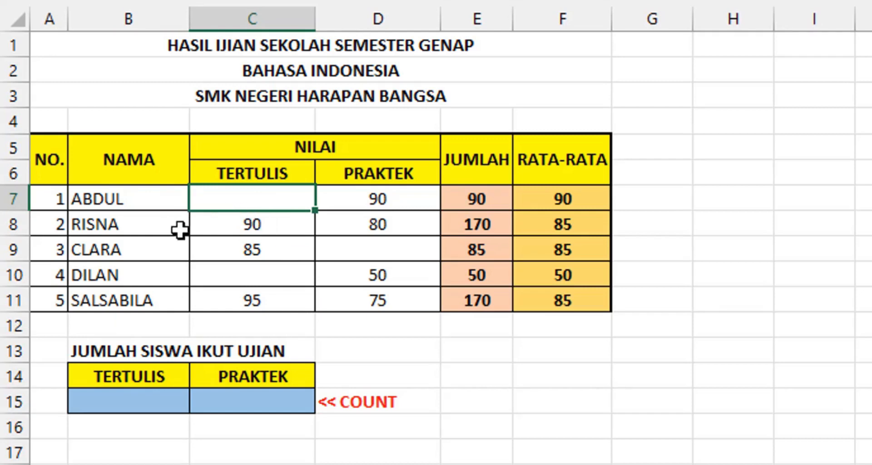
left_click(271, 226)
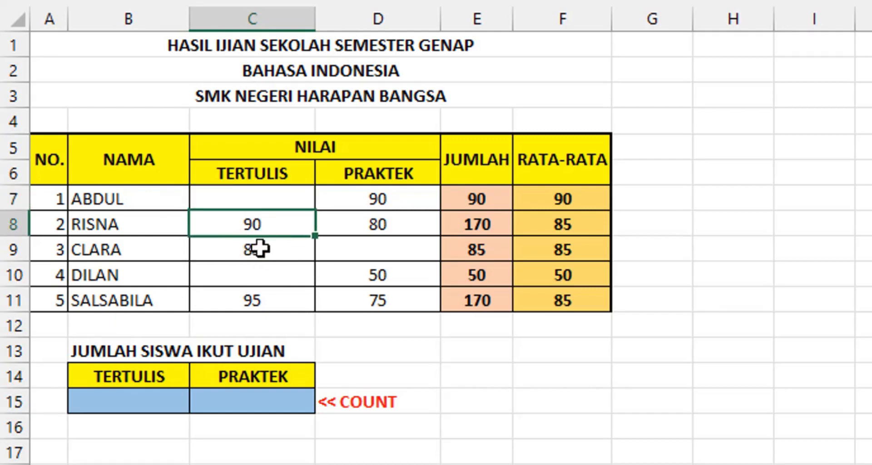
left_click(259, 248)
left_click(264, 304)
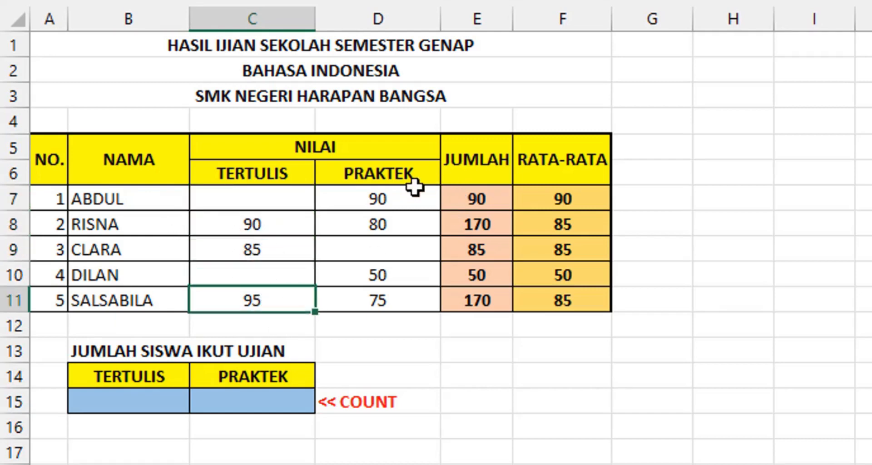
left_click(391, 201)
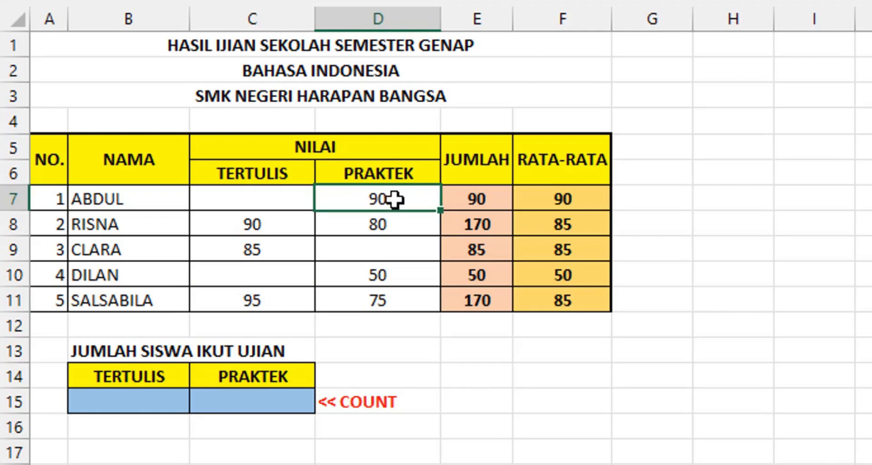
left_click(394, 224)
left_click(378, 275)
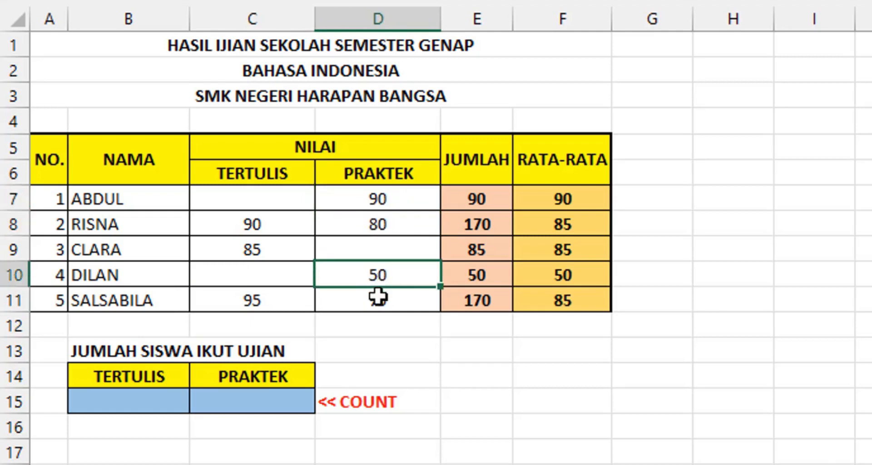
left_click(379, 298)
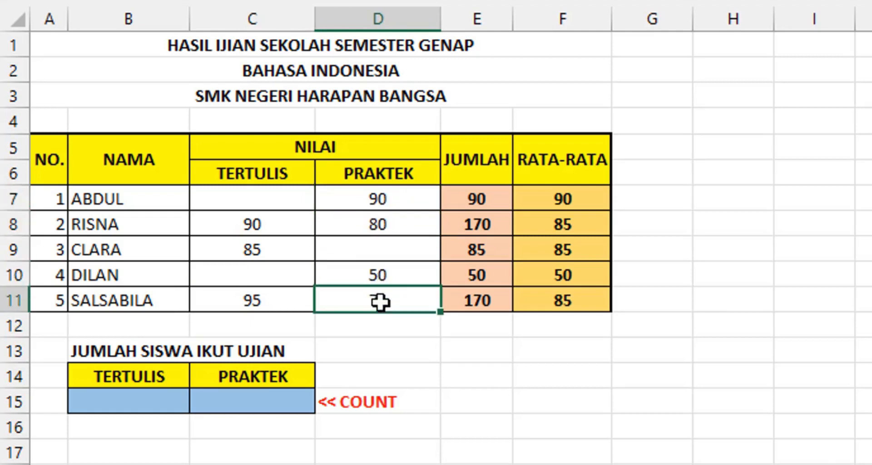
left_click(463, 406)
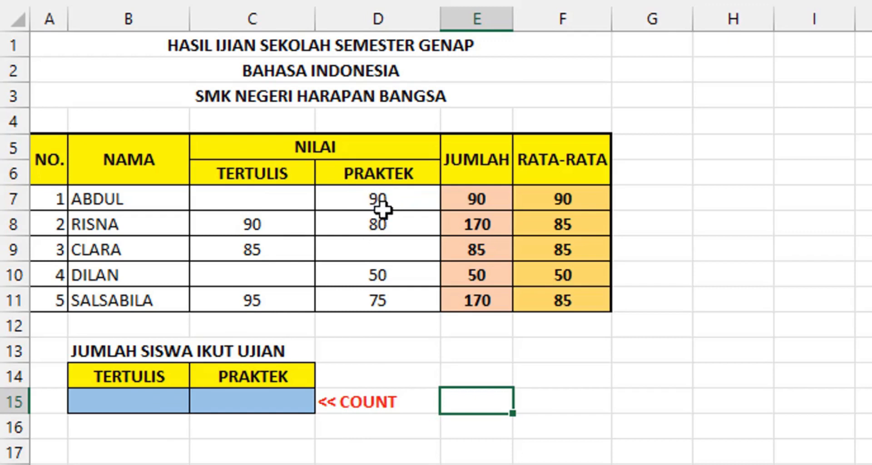
left_click(390, 301)
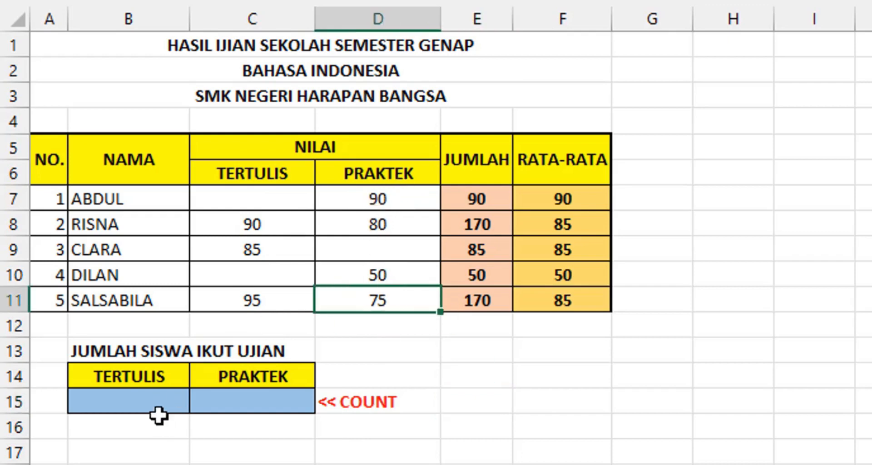
Enter the formula =COUNT(C7:C11) in cell B15 under TERTULIS to count the students taking the written exam.
left_click(164, 400)
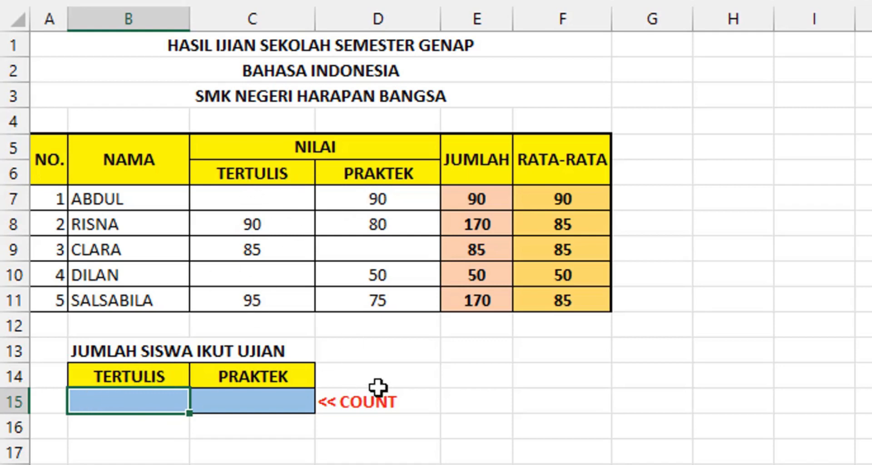
type("=")
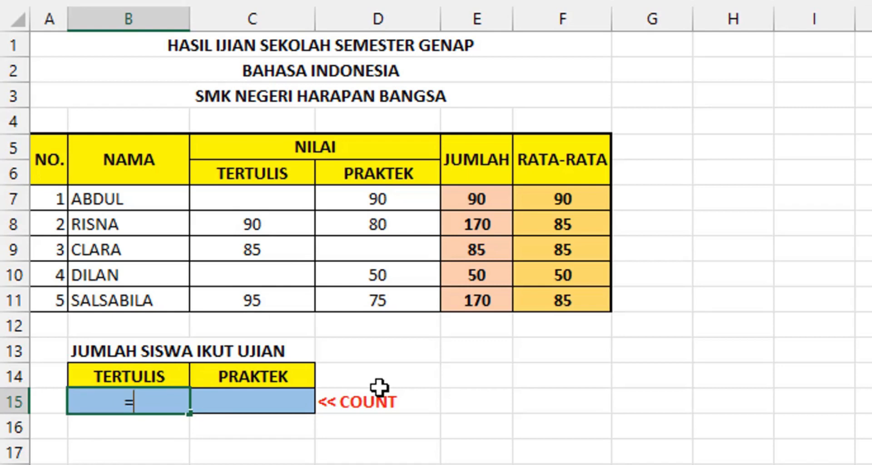
type("COUNT(")
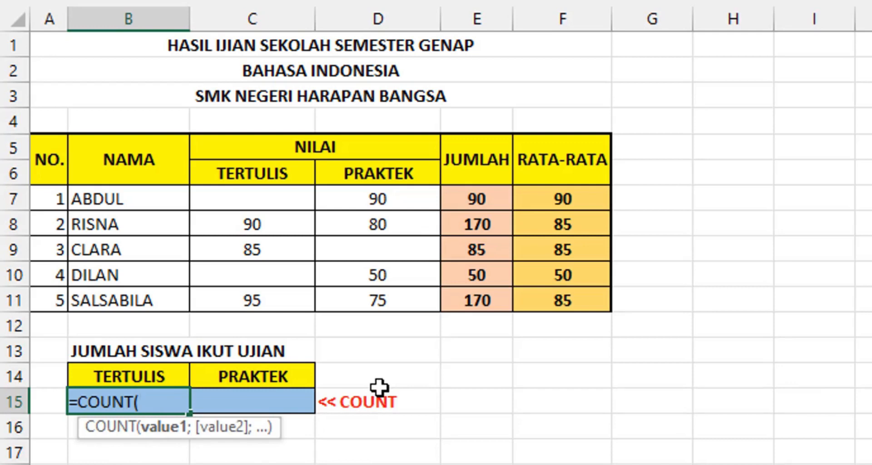
left_click_drag(274, 196, 277, 299)
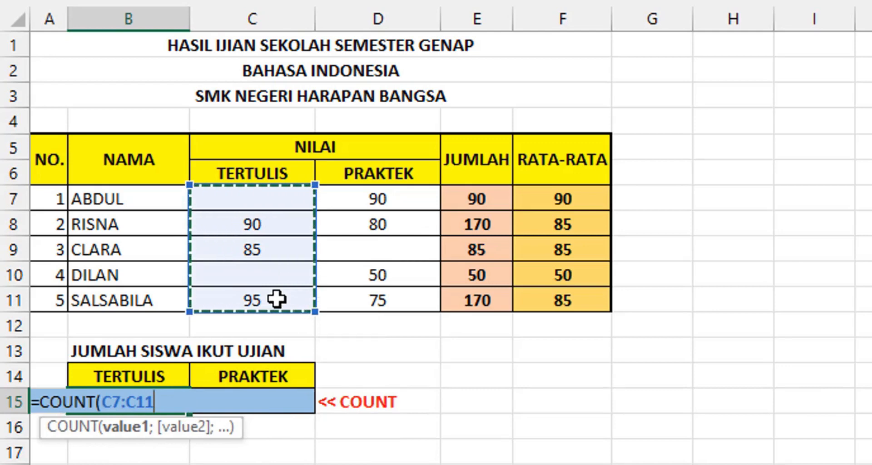
type(")")
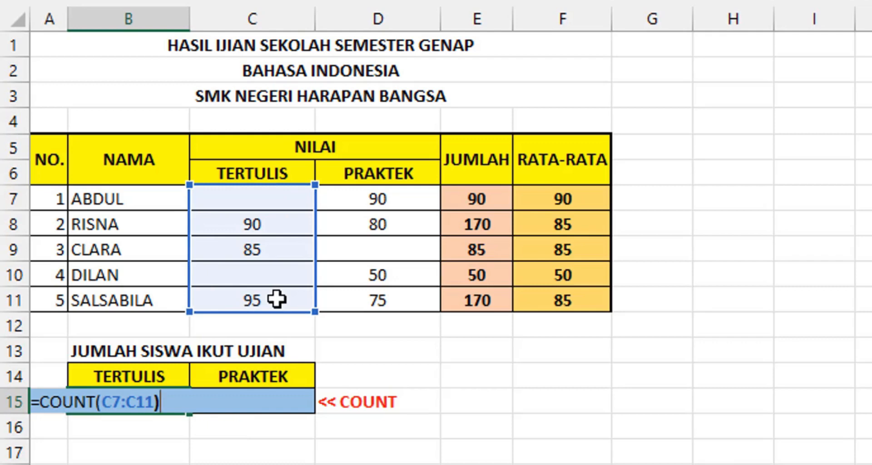
key("Return")
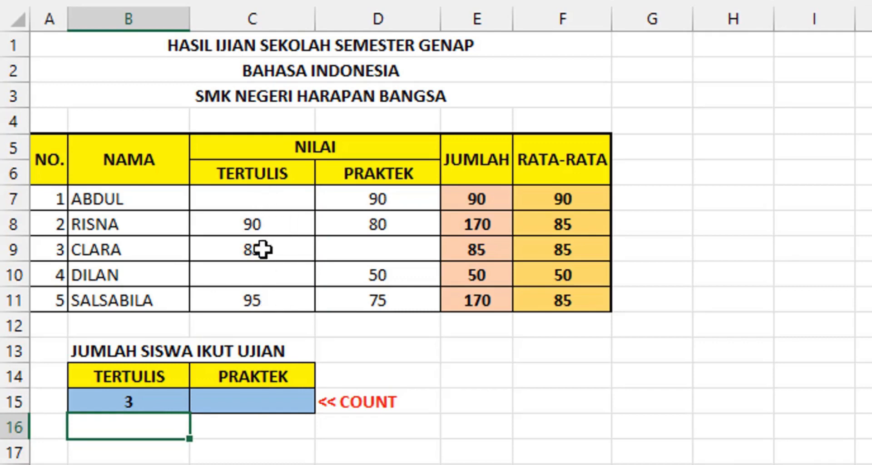
Enter the formula =COUNT(D7:D11) in cell C15 under PRAKTEK to count the students taking the practical exam.
left_click(252, 403)
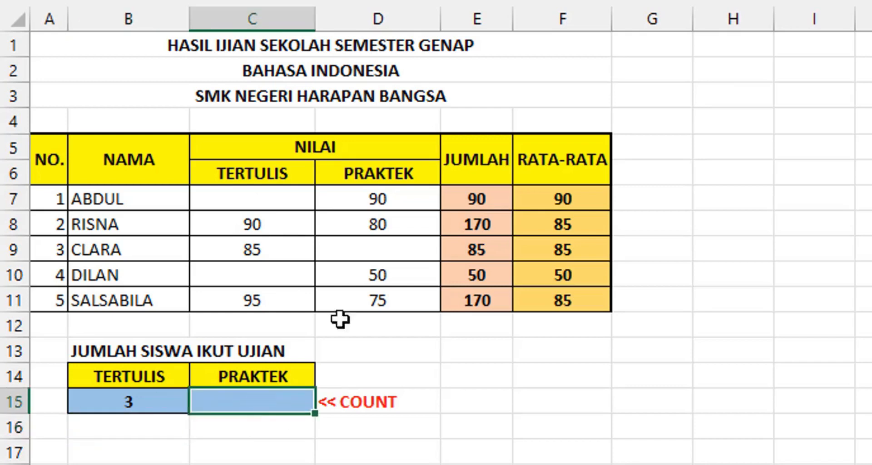
type("=")
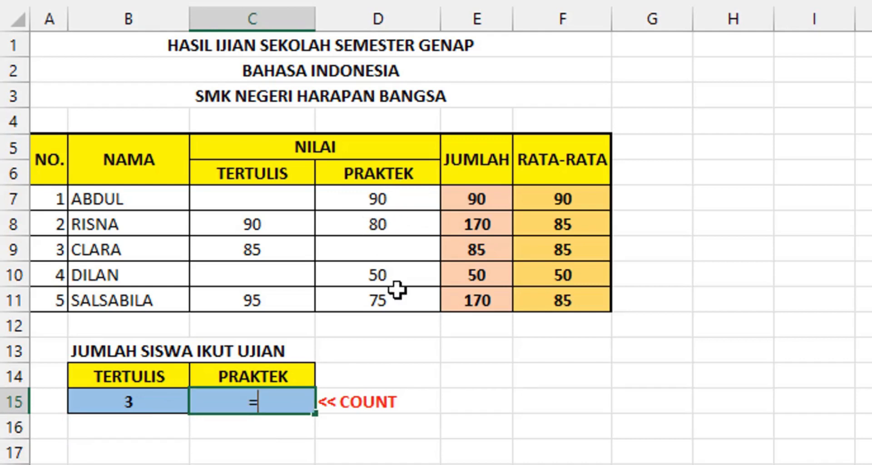
type("CAOU")
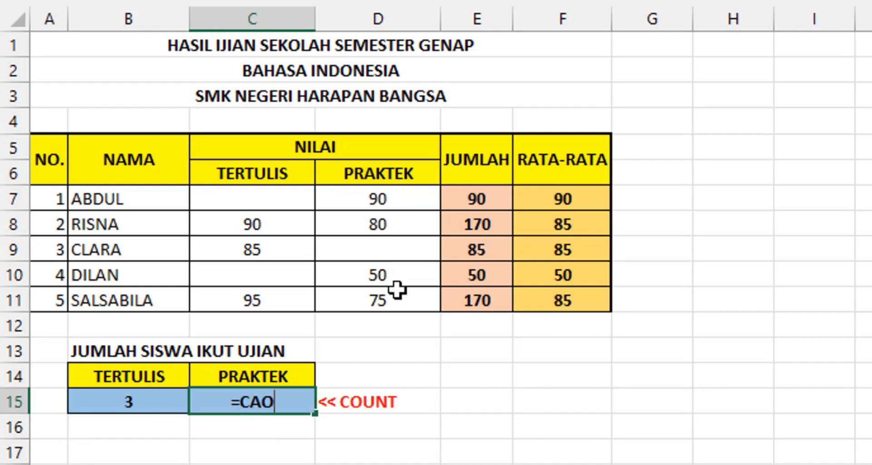
key("BackSpace")
key("BackSpace")
key("BackSpace")
type("OUNT(")
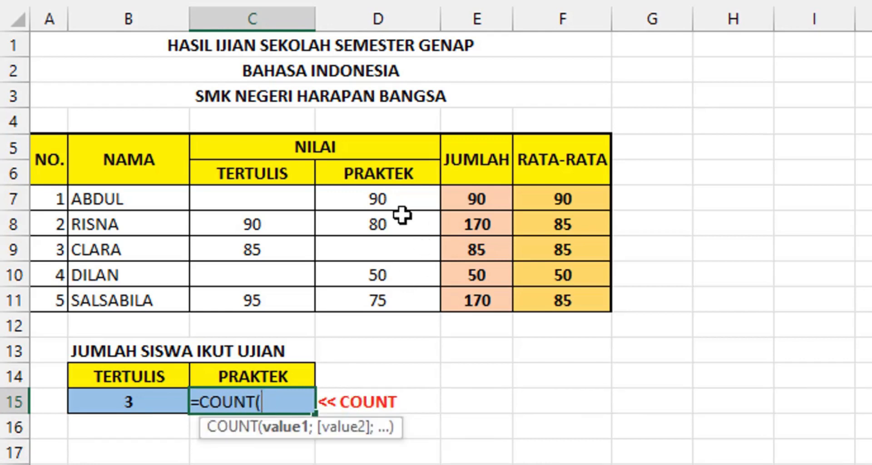
left_click_drag(392, 196, 409, 293)
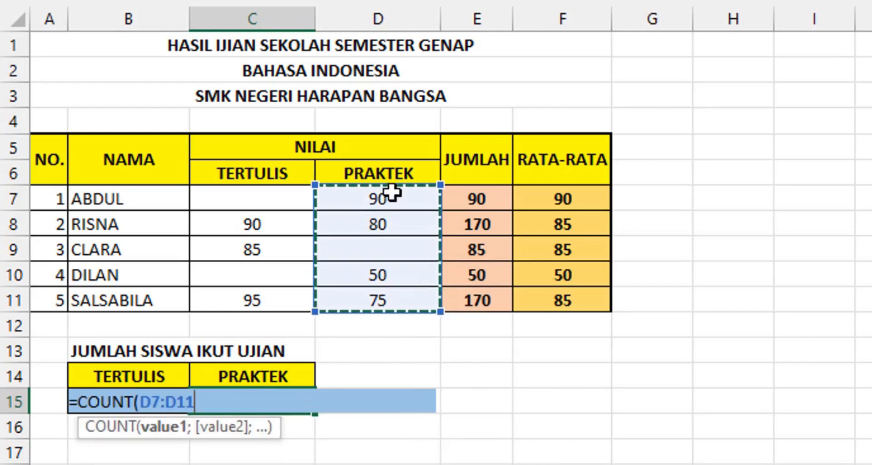
type(")")
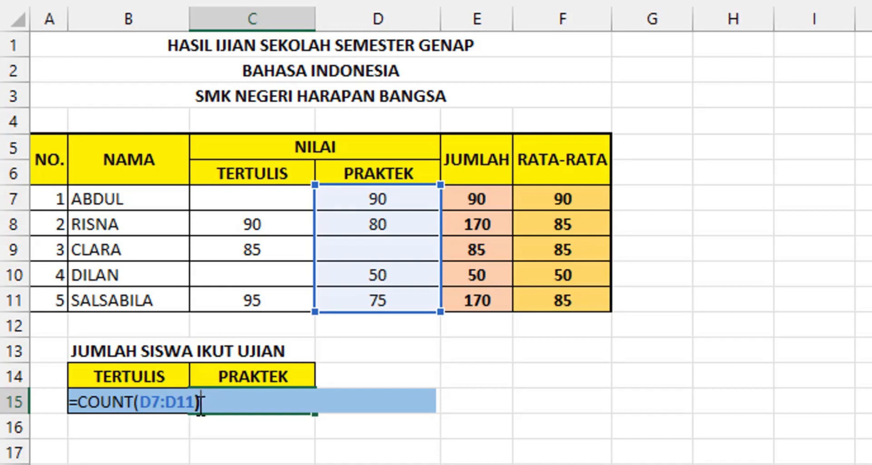
key("Return")
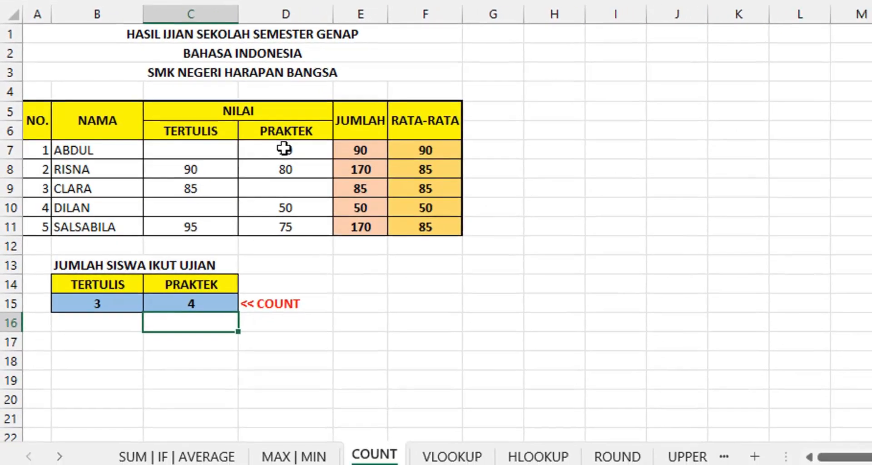
left_click(351, 296)
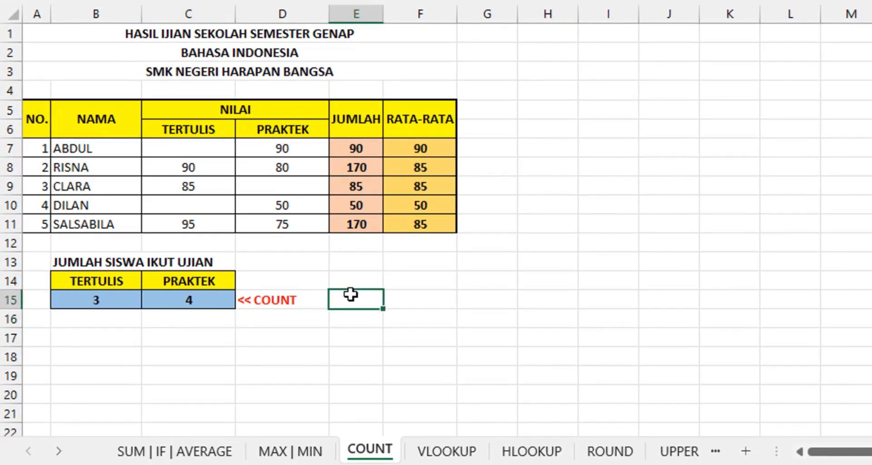
Open the VLOOKUP worksheet and compare the JABATAN entries in the employee table with those in TABEL ACUAN GAJI.
left_click(461, 450)
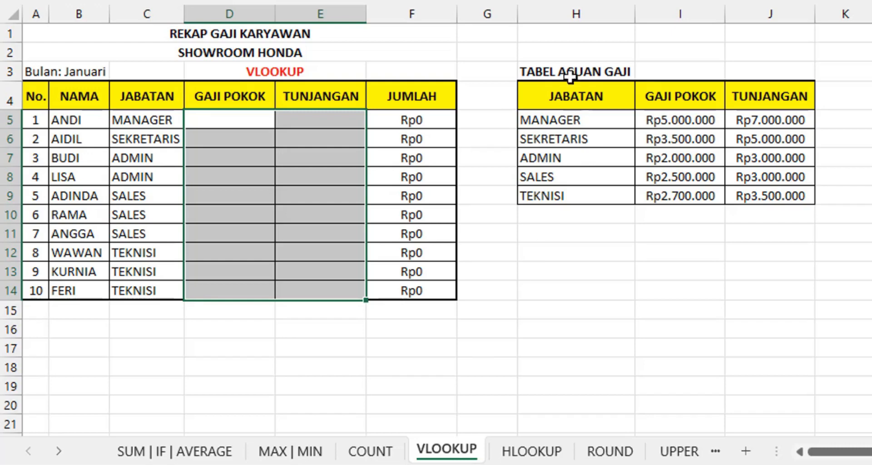
left_click(528, 91)
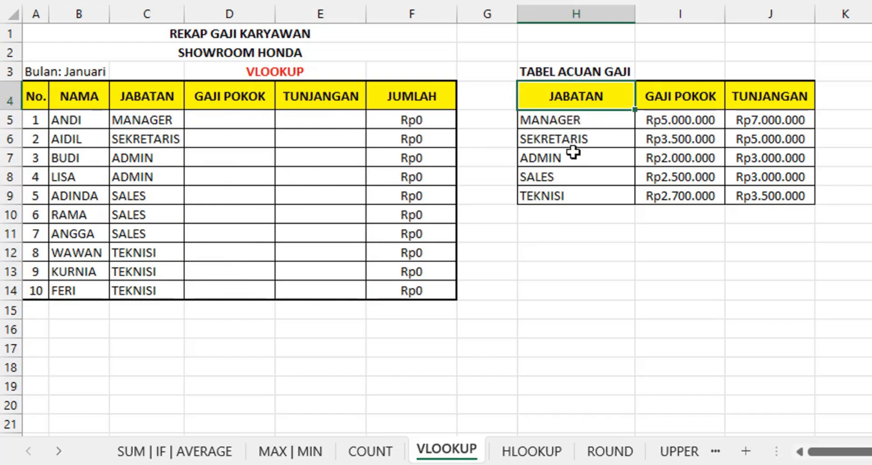
left_click(596, 203)
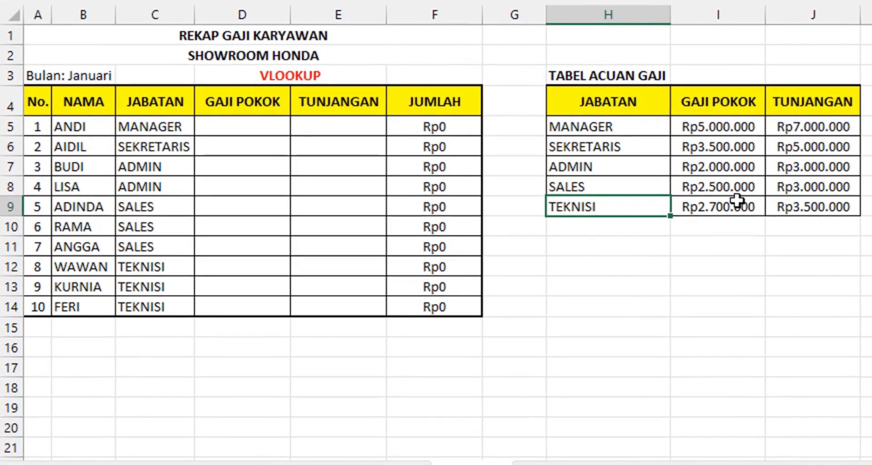
left_click(714, 194)
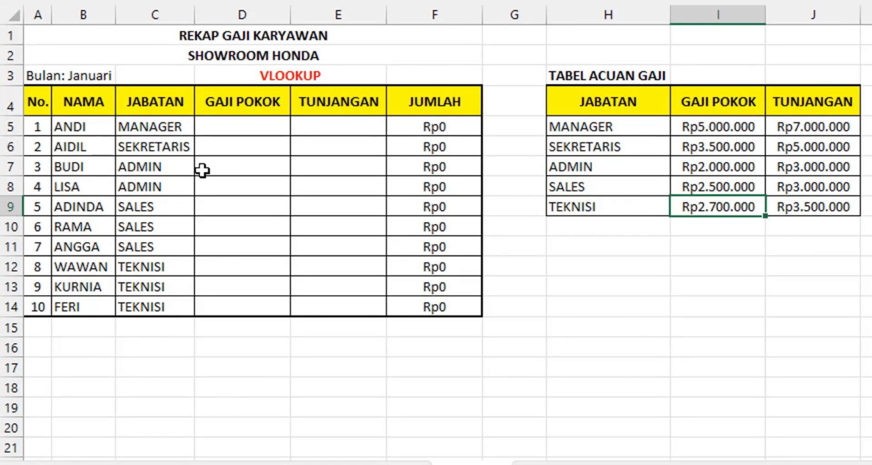
left_click(136, 140)
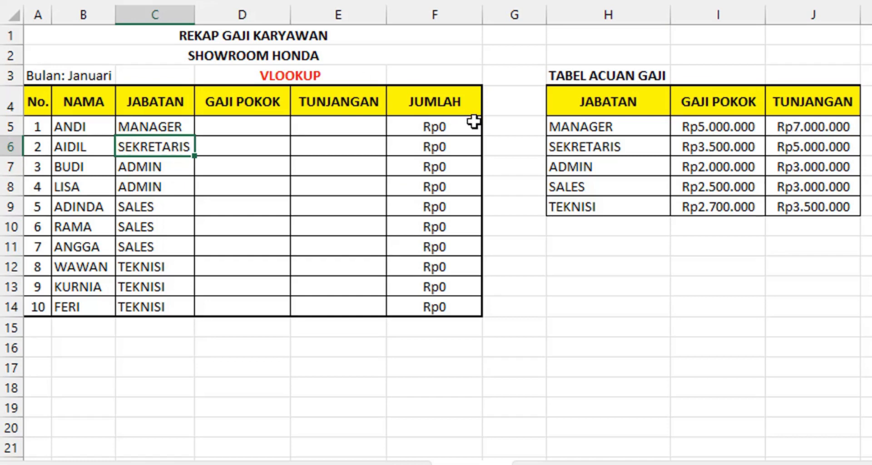
left_click(565, 94)
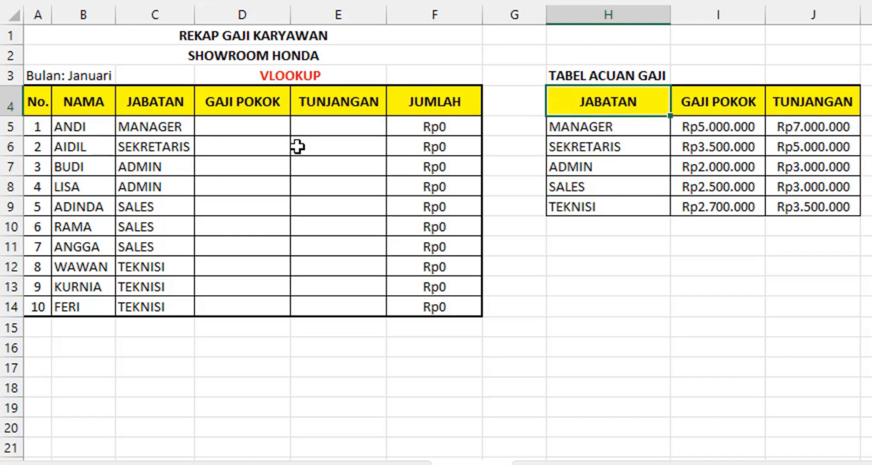
Examine the GAJI POKOK and TUNJANGAN amounts in TABEL ACUAN GAJI against the matching empty columns of the employee table.
left_click(252, 129)
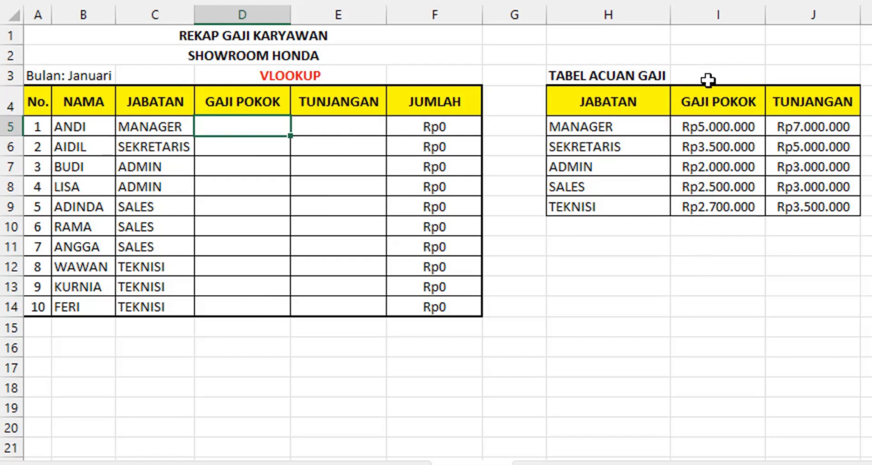
left_click(706, 128)
left_click_drag(707, 128, 712, 203)
left_click_drag(797, 127, 802, 208)
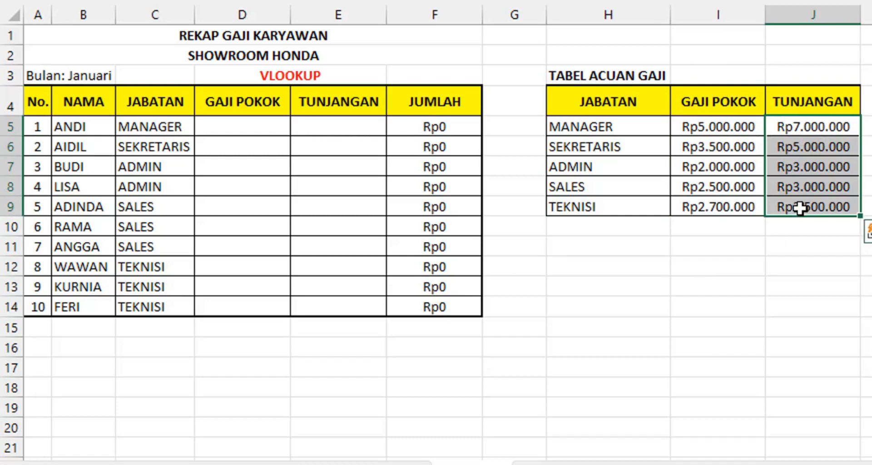
left_click(506, 194)
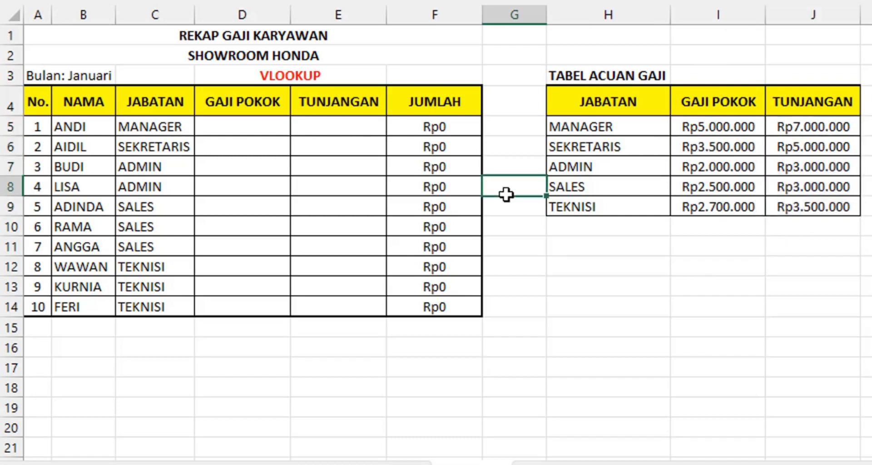
left_click(231, 126)
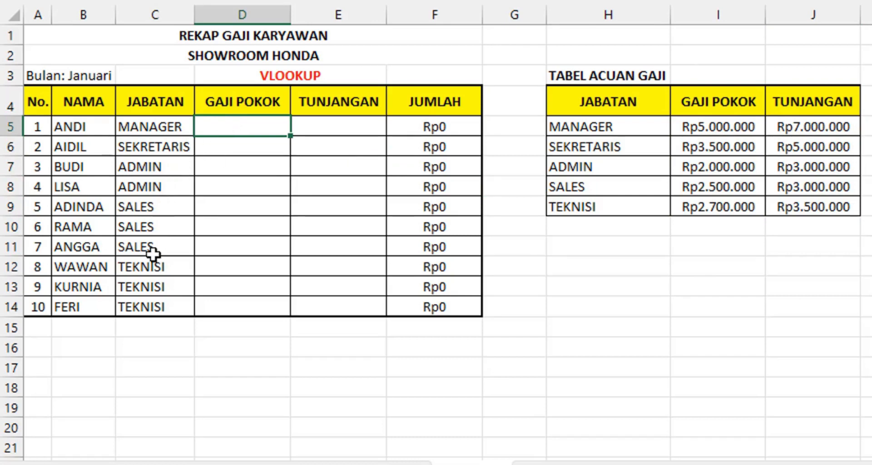
left_click(231, 148)
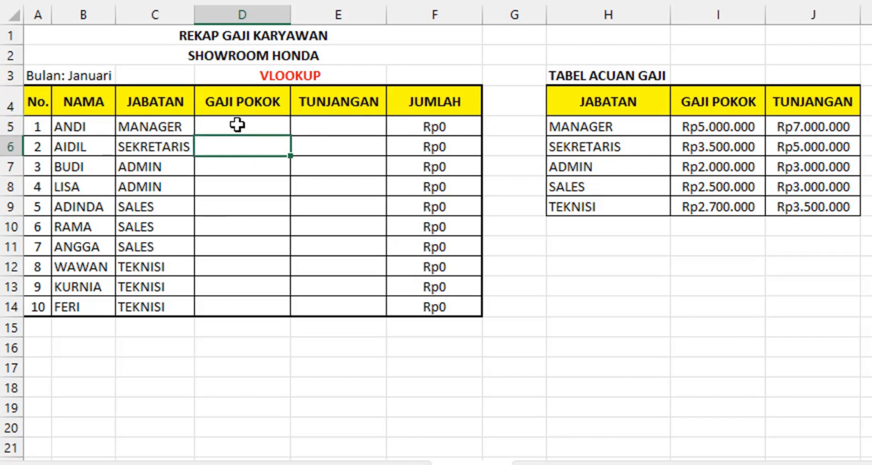
Begin a VLOOKUP formula in D5 under GAJI POKOK with lookup value C5 and the absolute table range $H$5:$J$9.
left_click(236, 125)
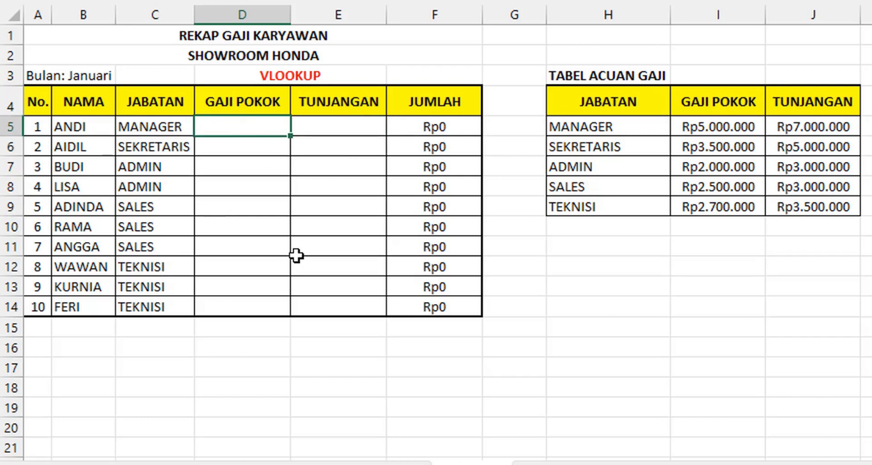
type("=VL")
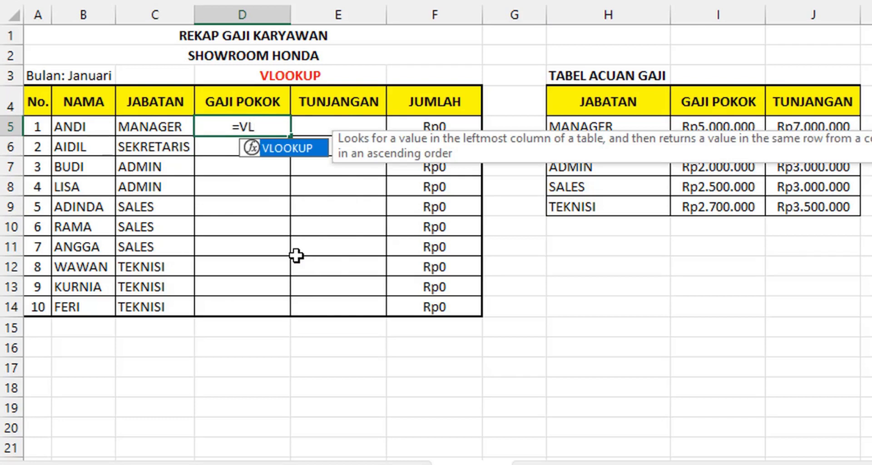
key("Tab")
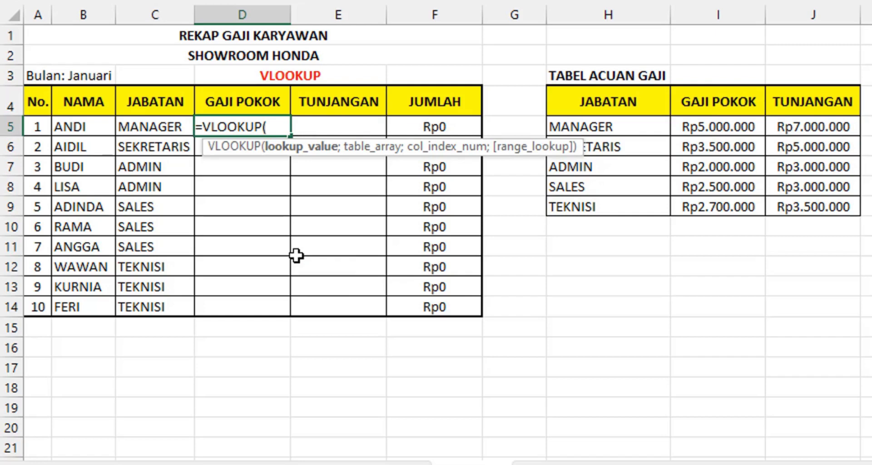
left_click(152, 127)
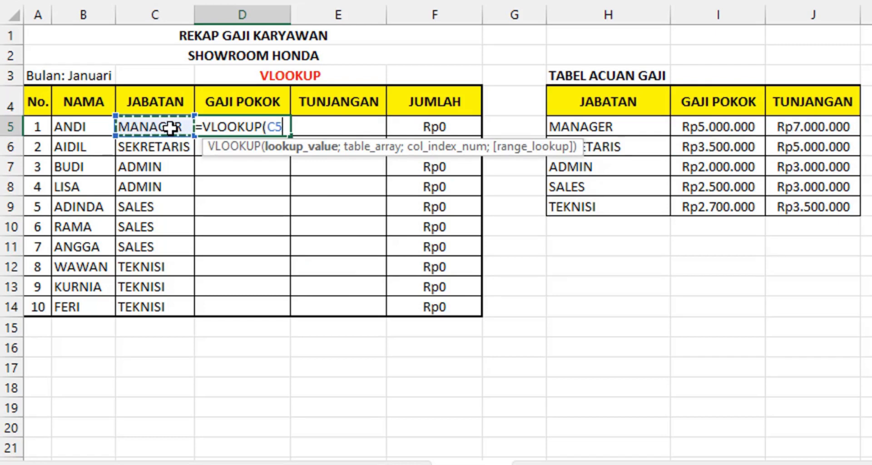
type(";")
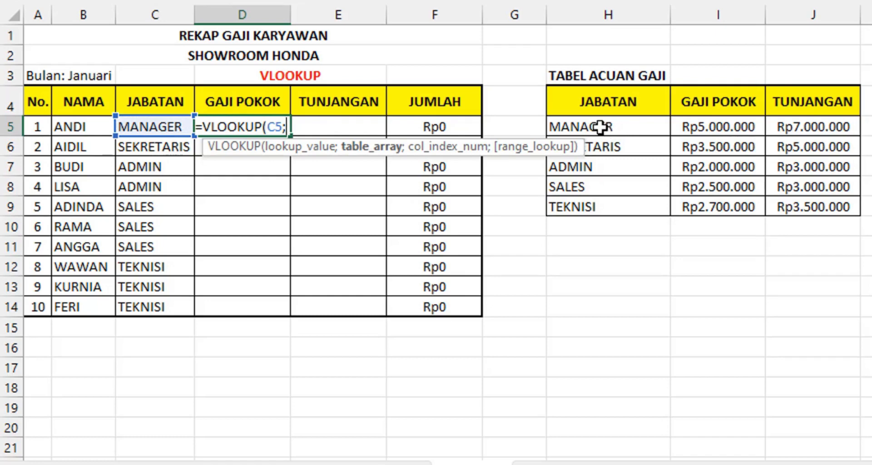
left_click_drag(601, 128, 685, 166)
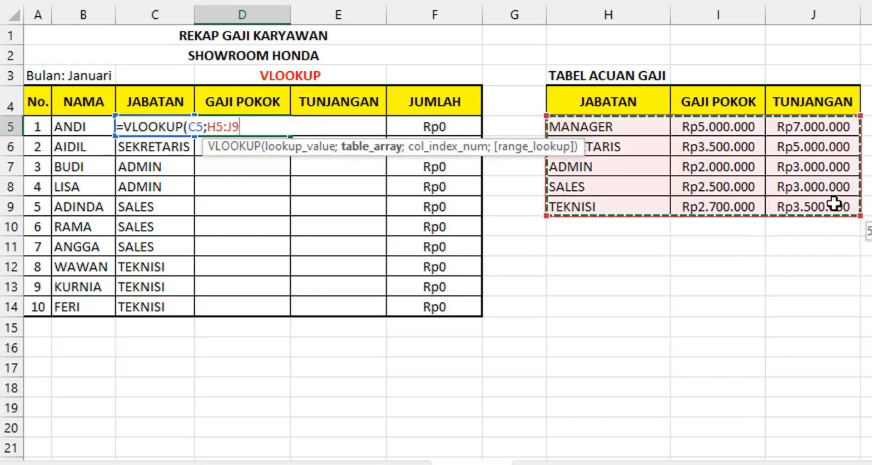
left_click_drag(835, 204, 835, 205)
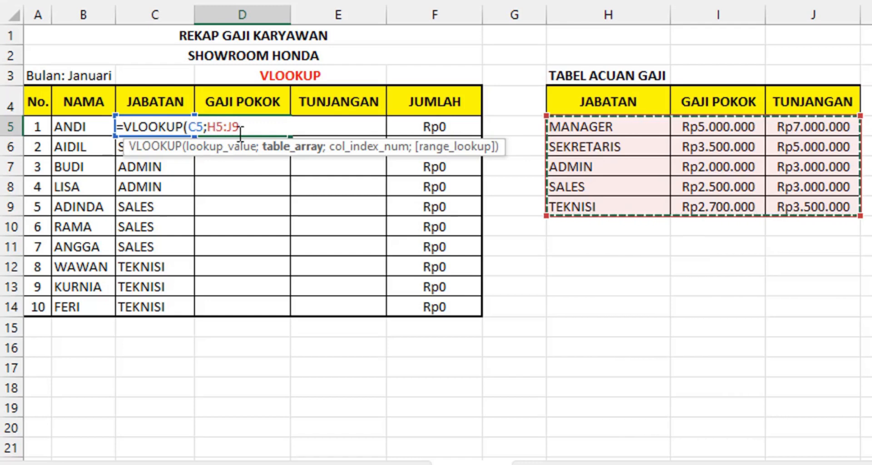
key("F4")
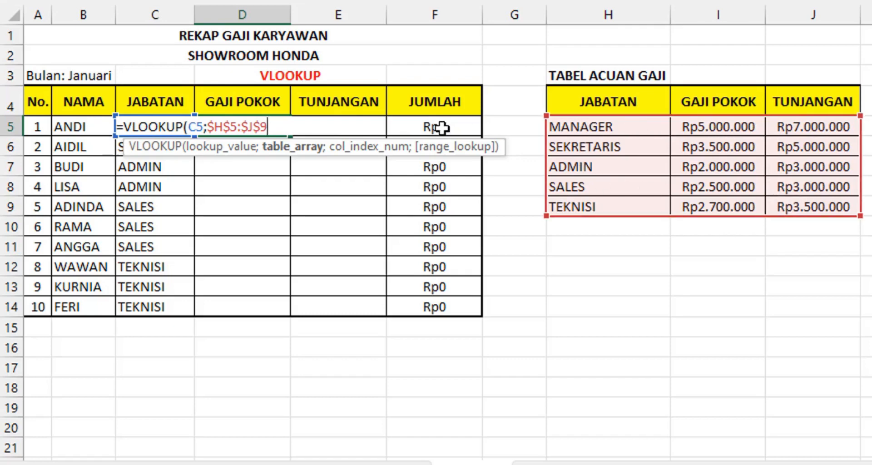
Complete the D5 VLOOKUP formula with column index 2 and the exact-match argument FALSE.
type(";")
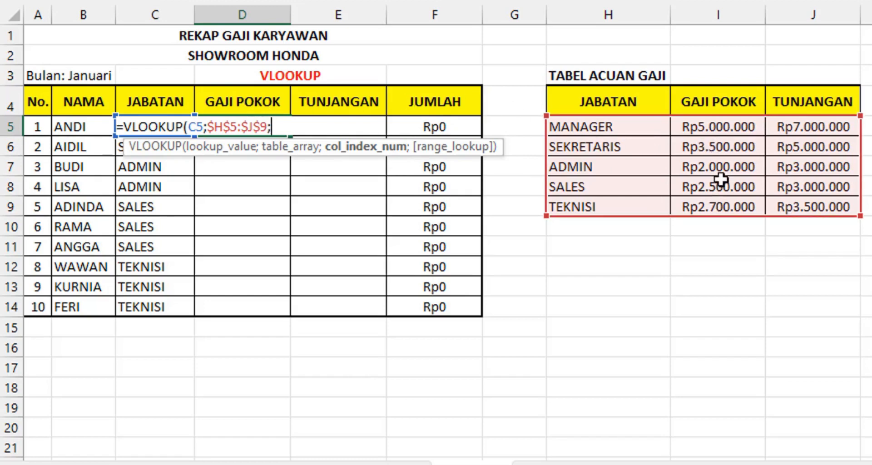
type("2;")
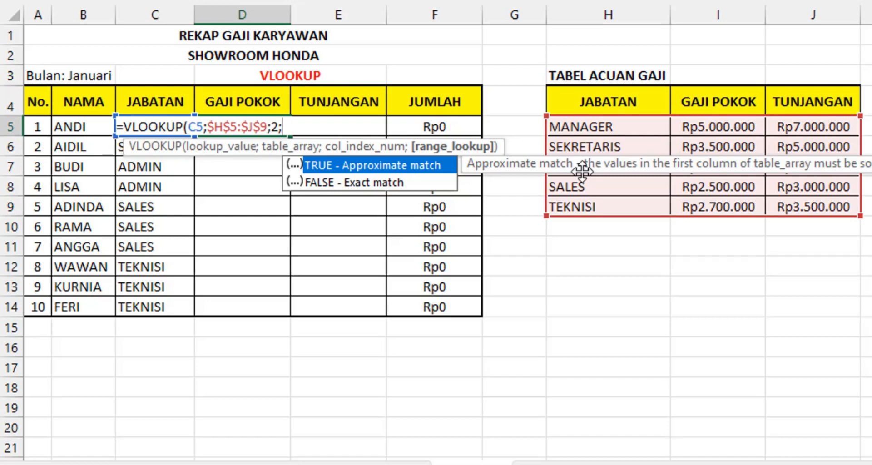
type("FALSE")
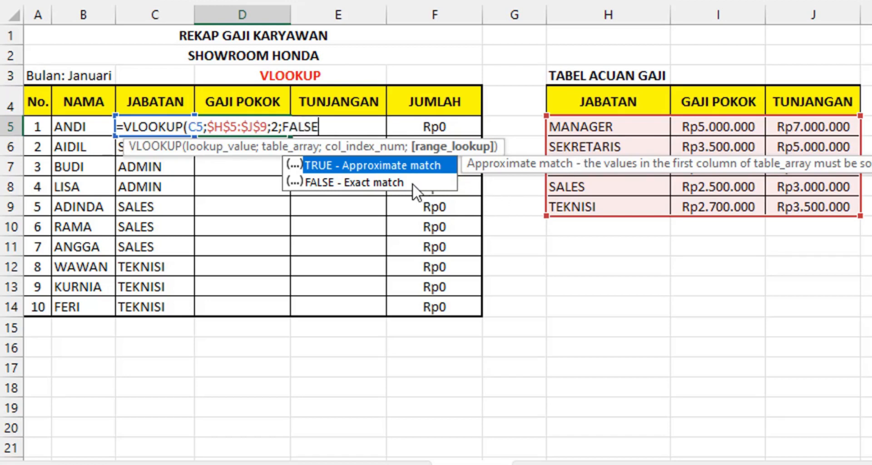
left_click(413, 183)
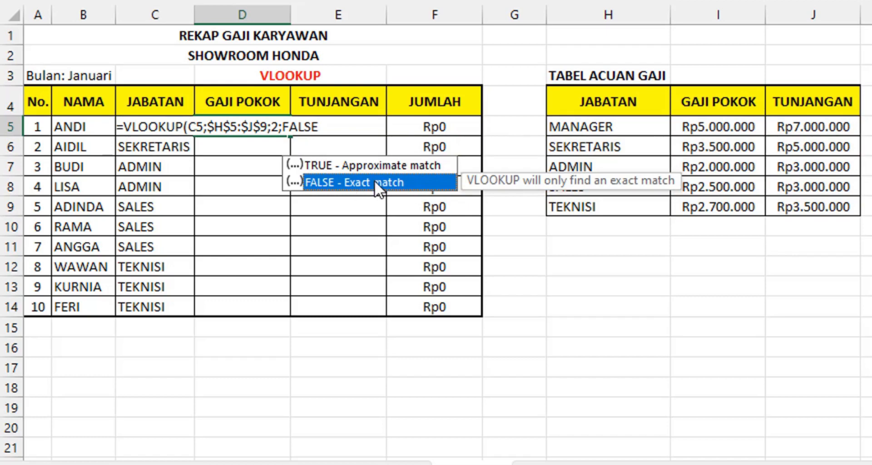
left_click(341, 132)
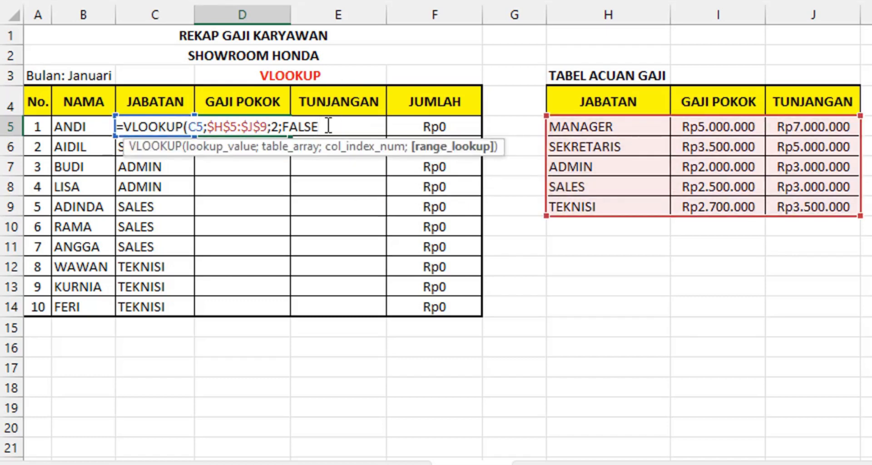
type(")")
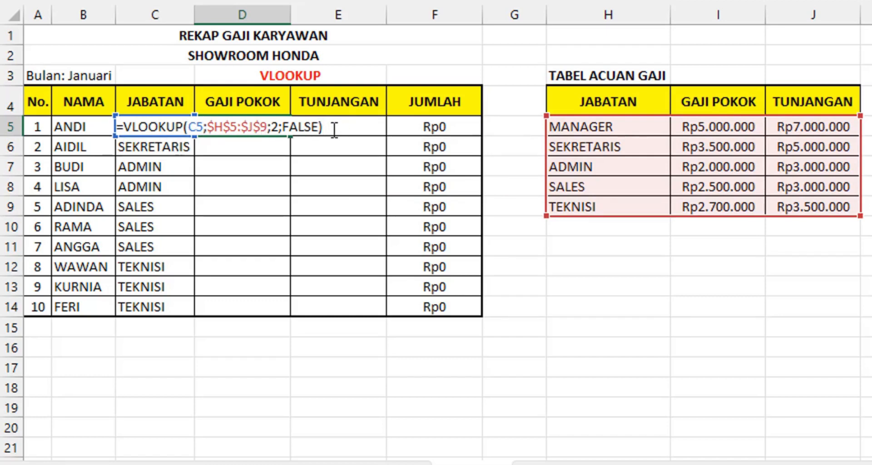
key("Return")
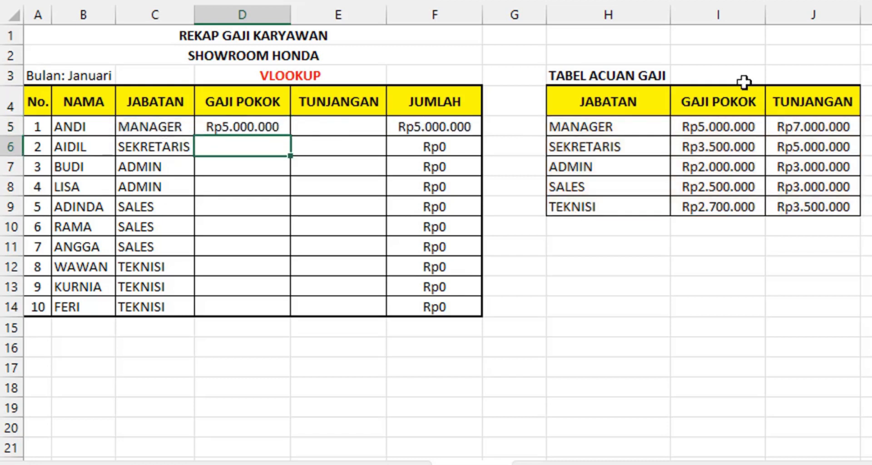
Try filling the GAJI POKOK formula with absolute references from D5 down to D14, and undo the fill.
left_click(731, 128)
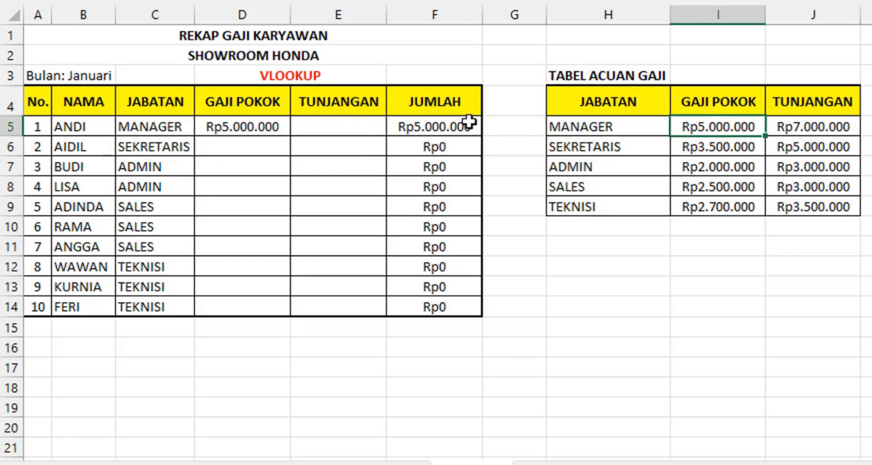
left_click(336, 131)
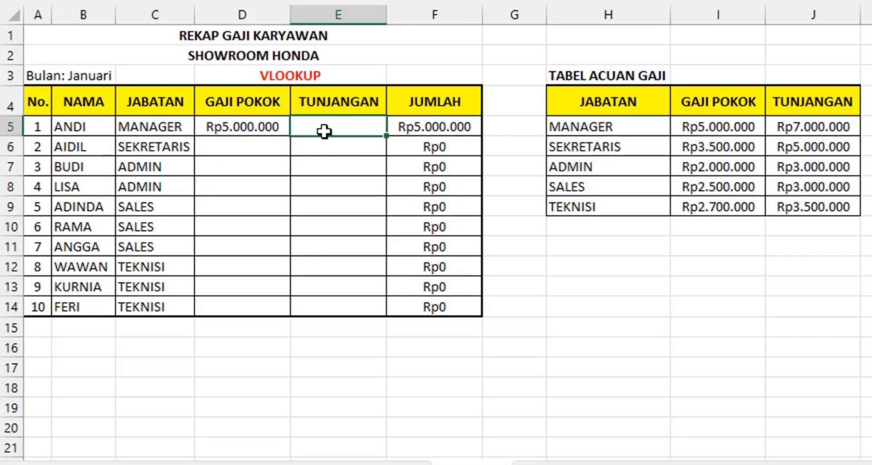
left_click(252, 132)
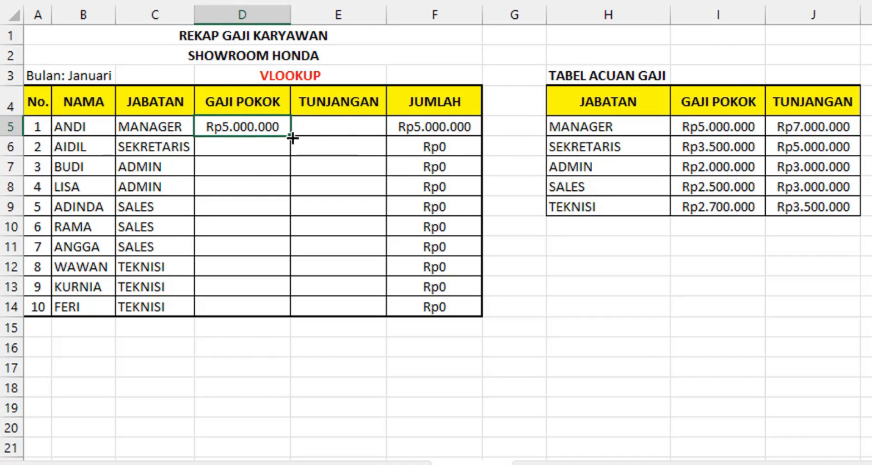
left_click_drag(290, 135, 290, 313)
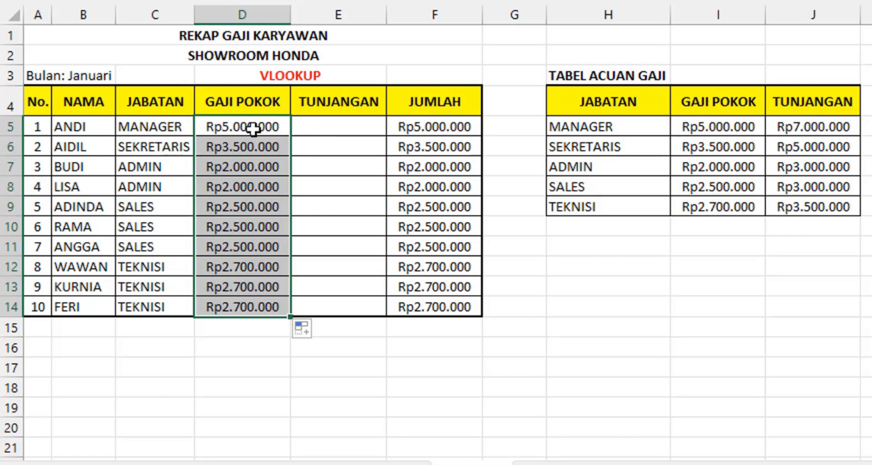
key("ctrl+z")
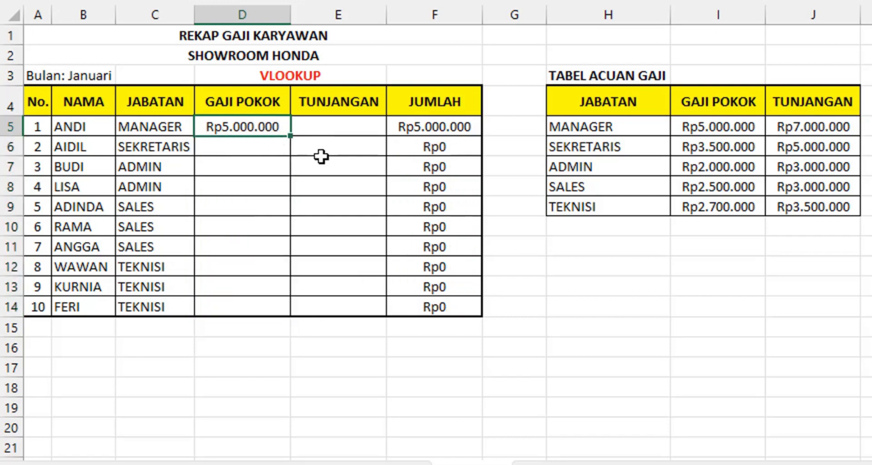
Remove all dollar signs from the table range in D5 so the formula reads =VLOOKUP(C5;H5:J9;2;FALSE).
key("F2")
left_click(219, 126)
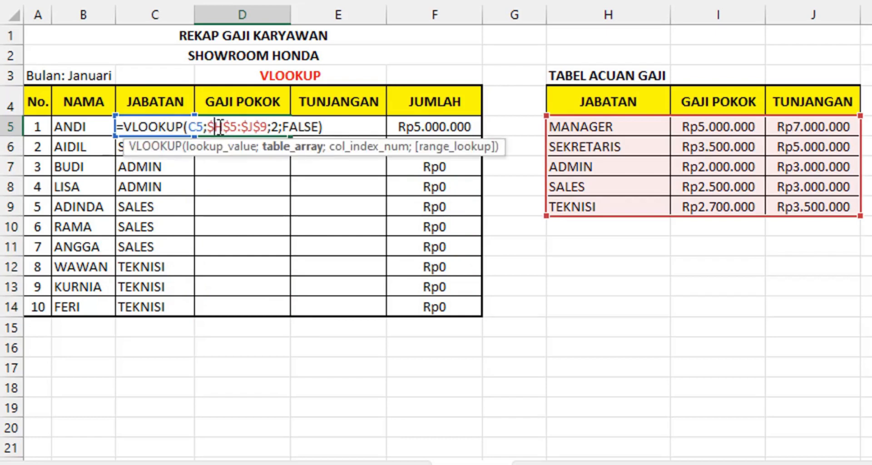
key("BackSpace")
left_click(227, 127)
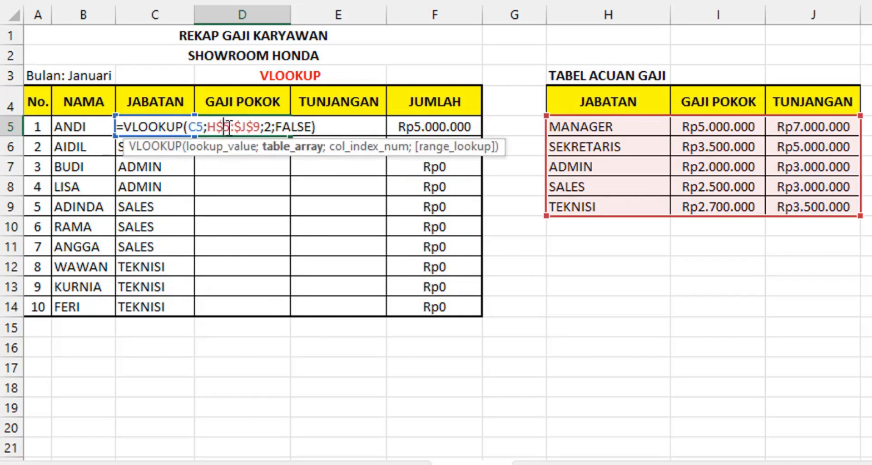
key("BackSpace")
left_click(238, 126)
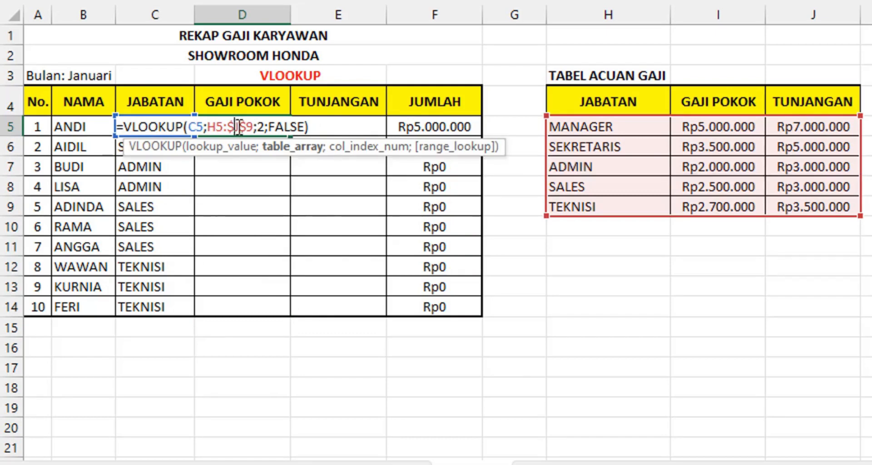
key("BackSpace")
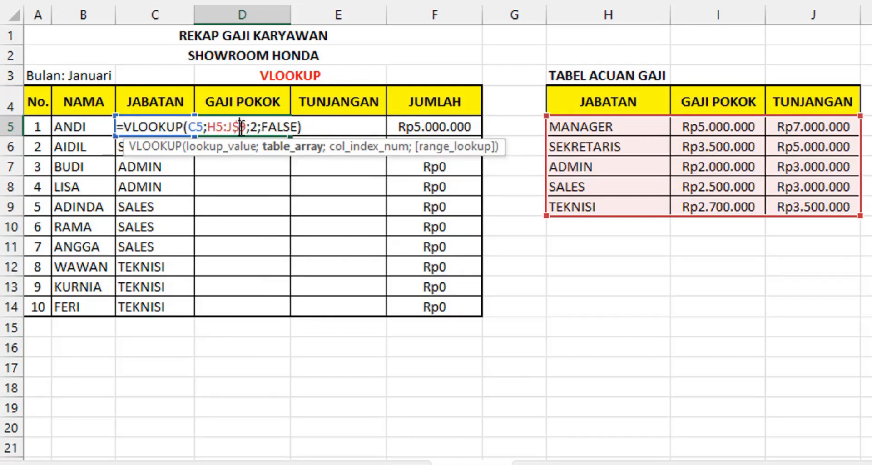
left_click(241, 127)
key("BackSpace")
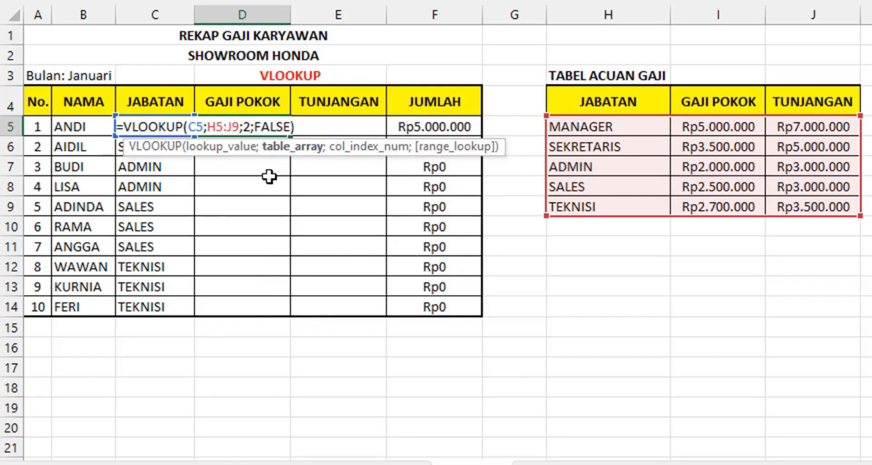
key("Return")
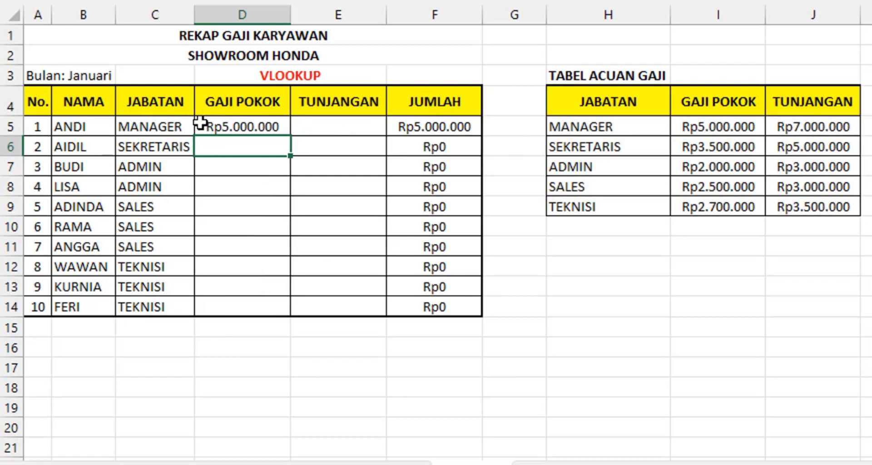
Fill the relative-reference formula from D5 down to D14 and check the table range used in D8.
left_click(248, 123)
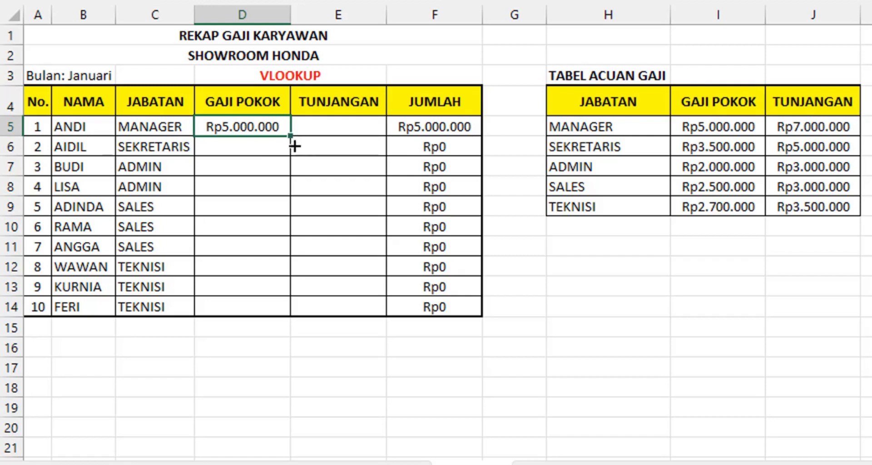
left_click_drag(294, 142, 287, 308)
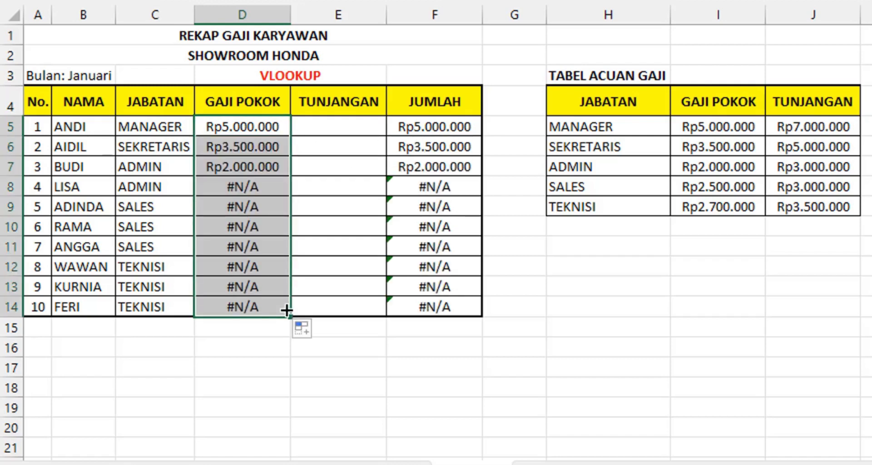
left_click(228, 186)
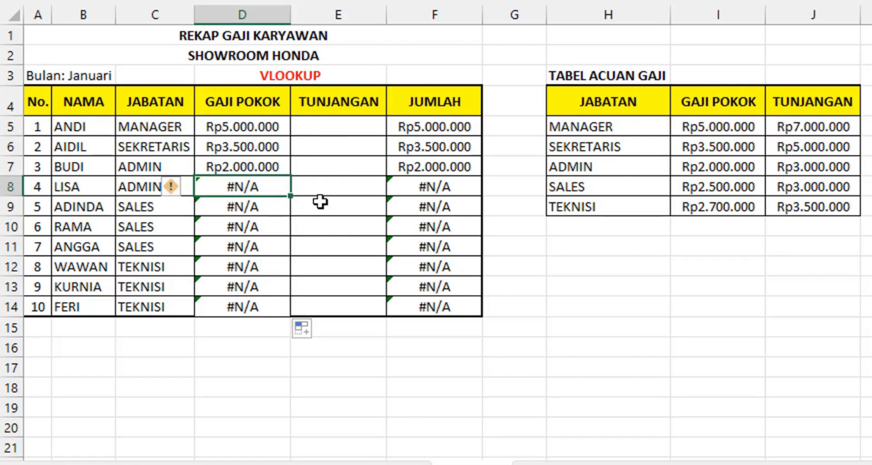
key("F2")
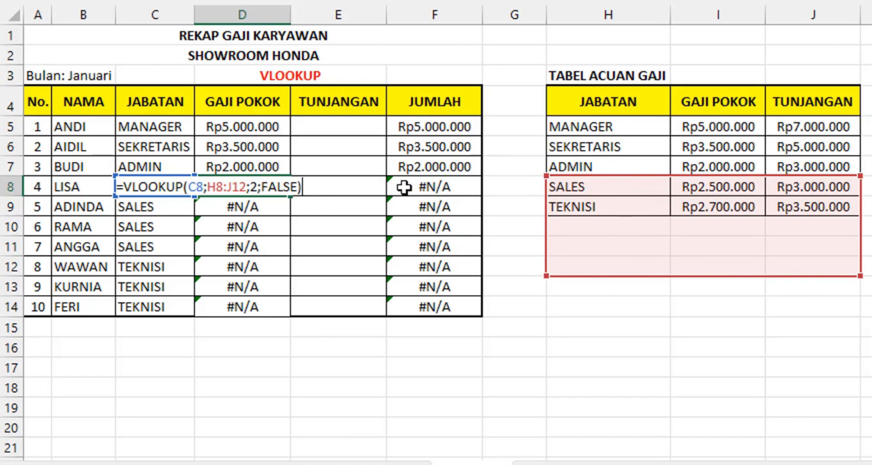
key("Return")
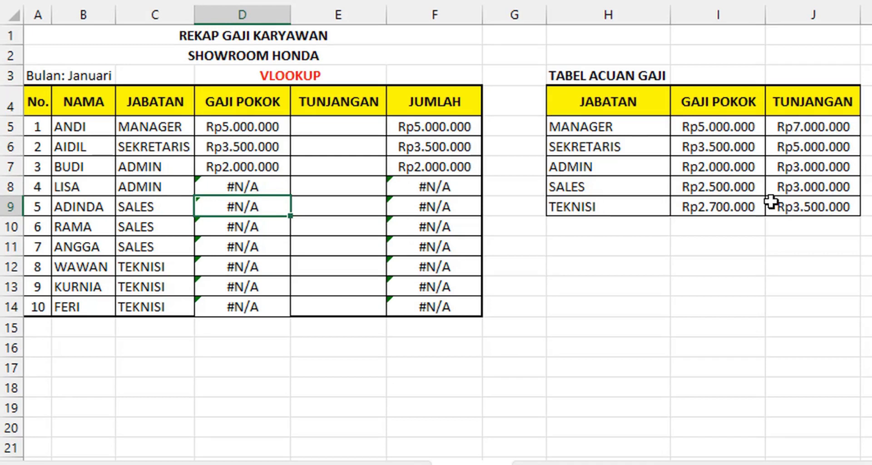
Make the table range in D5 absolute so the formula reads =VLOOKUP(C5;$H$5:$J$9;2;FALSE).
left_click(241, 125)
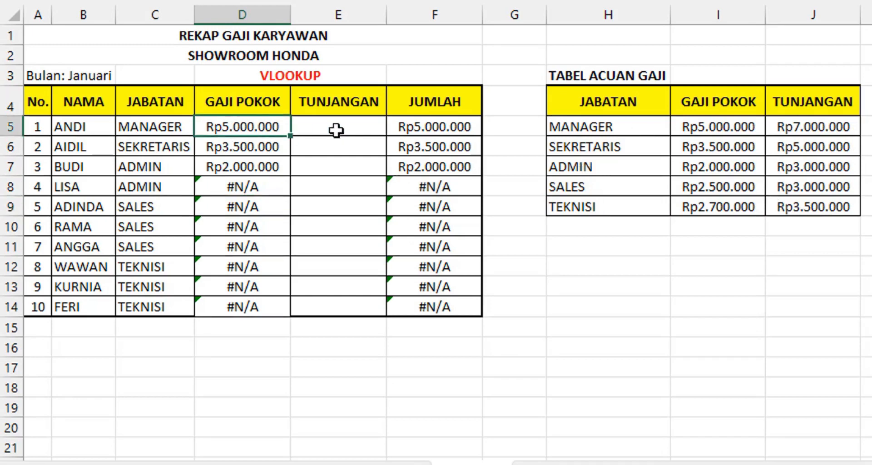
key("F2")
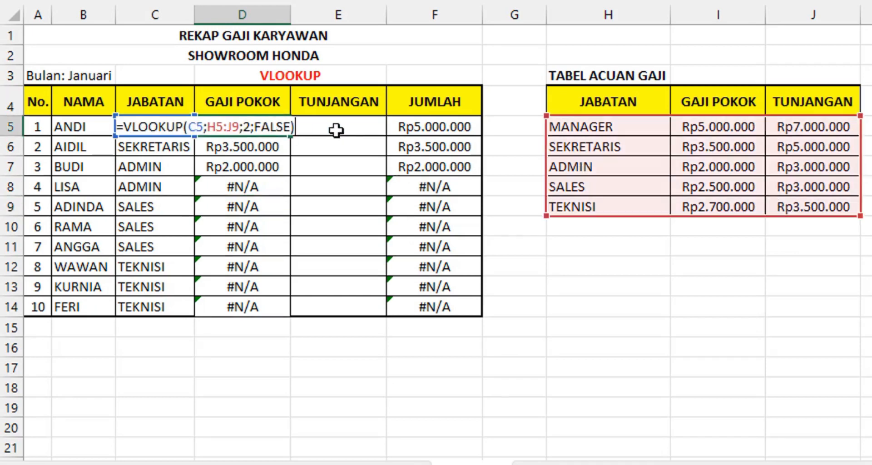
left_click(240, 130)
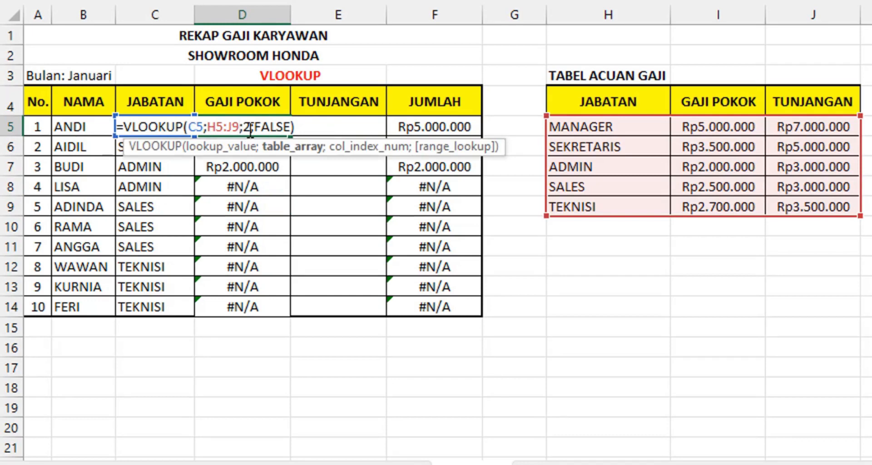
key("F4")
left_click(216, 132)
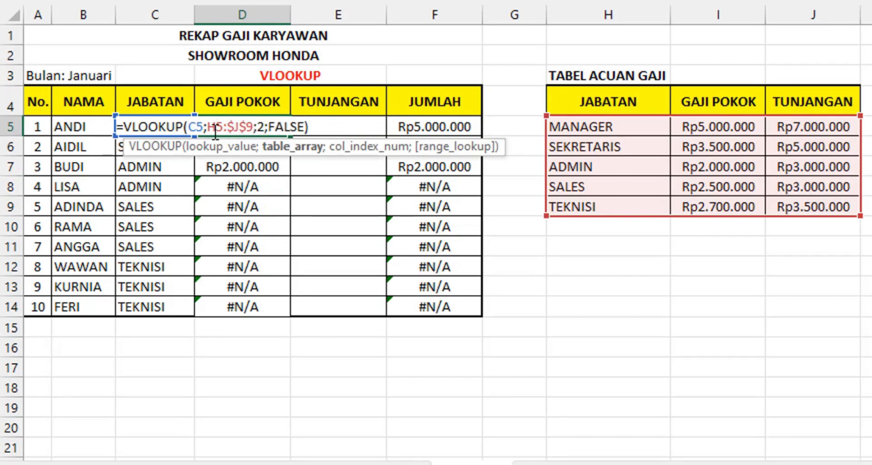
key("F4")
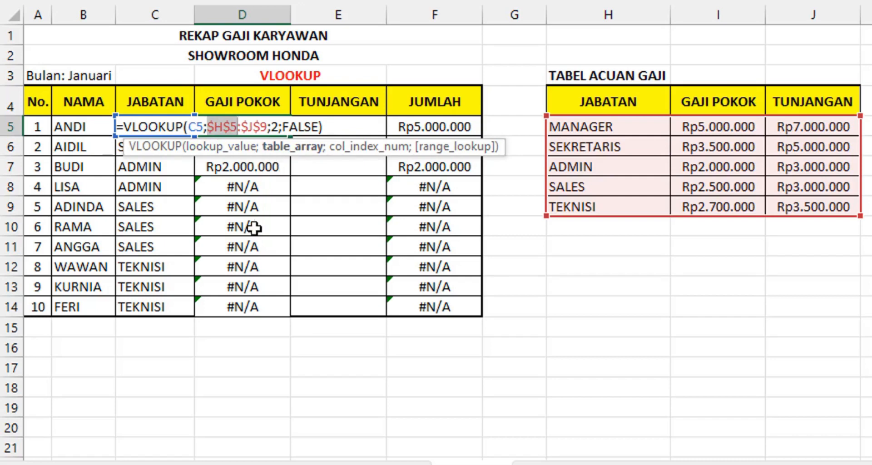
key("Return")
Fill the GAJI POKOK formula with absolute references from D5 down to D14.
left_click(267, 135)
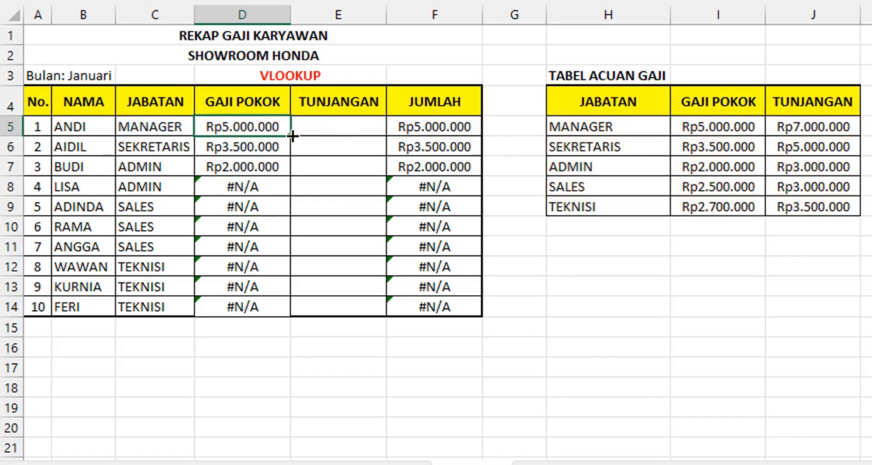
left_click_drag(284, 271, 283, 311)
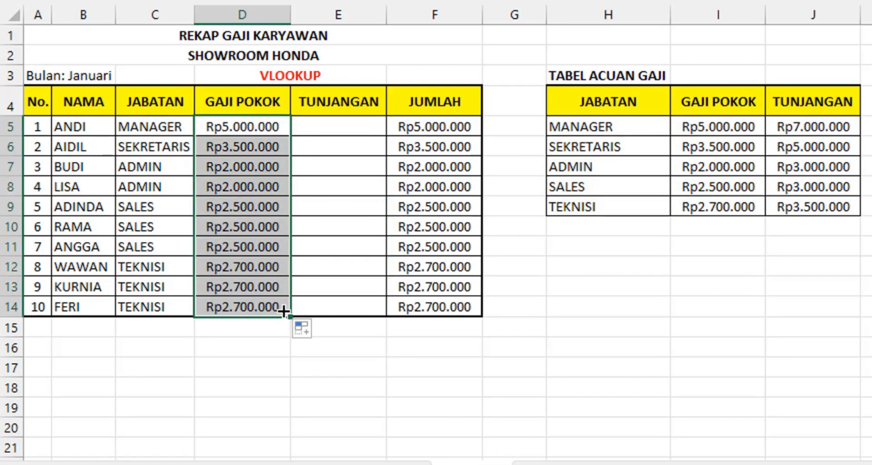
left_click(326, 132)
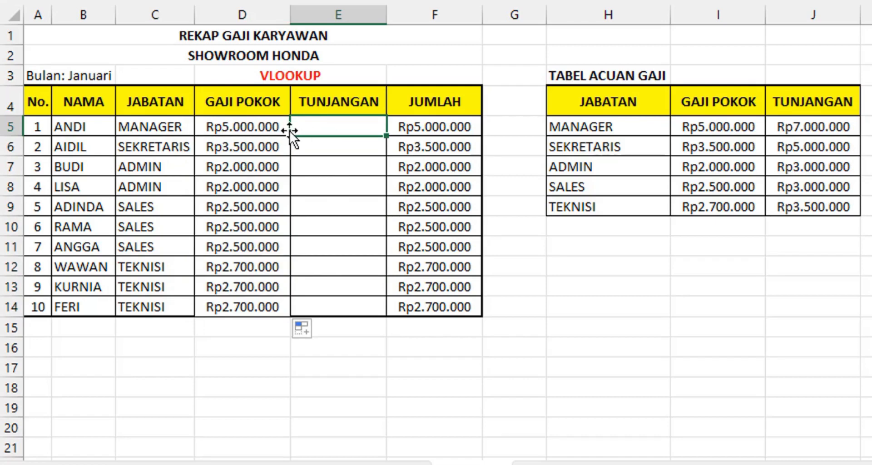
left_click(269, 127)
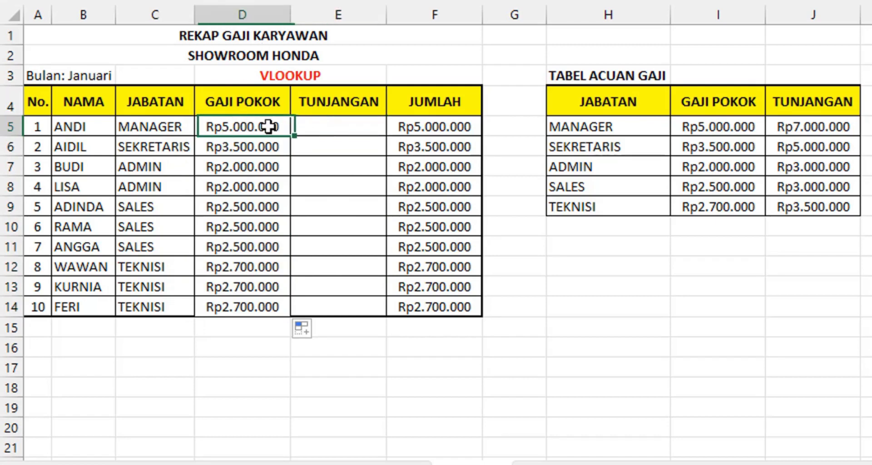
Start a VLOOKUP formula in E5 under TUNJANGAN with lookup value C5 and absolute table range $H$5:$J$9.
left_click(339, 130)
type("=")
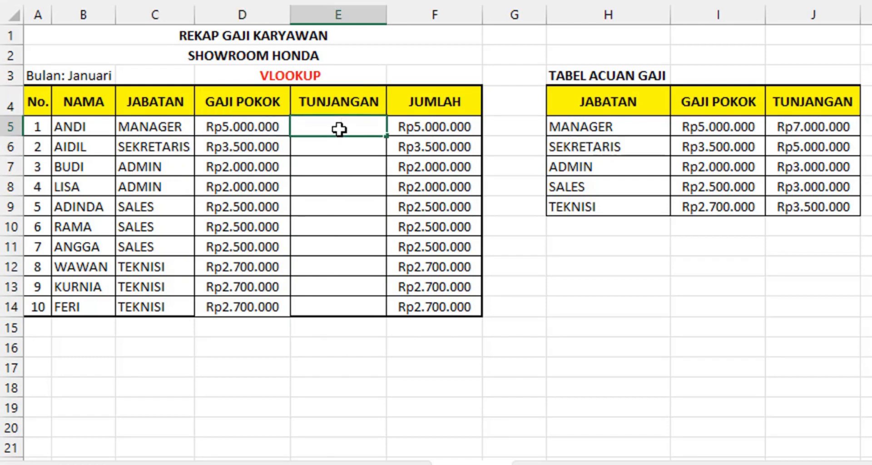
type("VLOOKUP(")
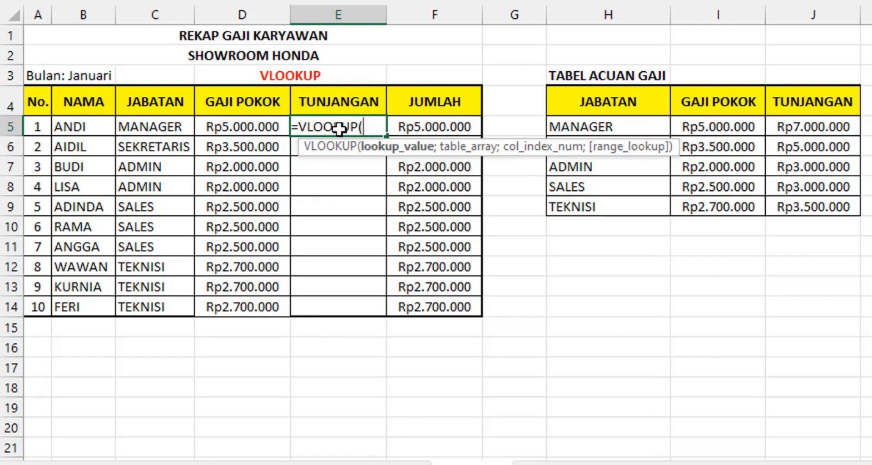
left_click(174, 129)
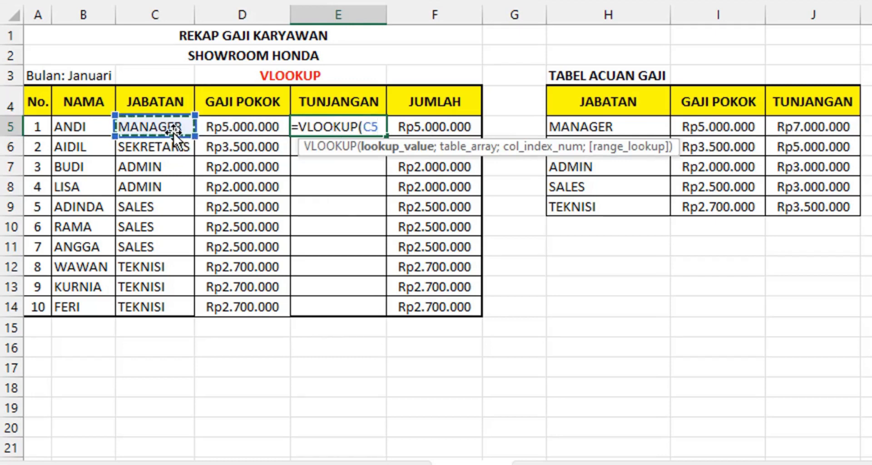
type(";")
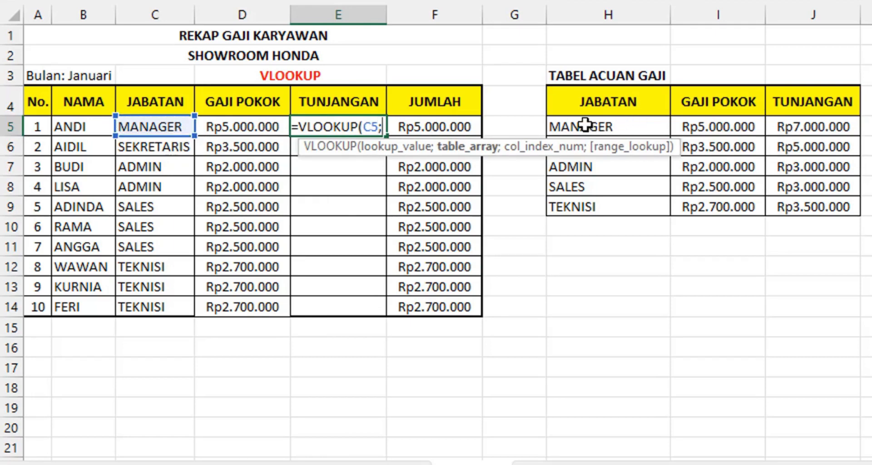
left_click_drag(588, 127, 822, 200)
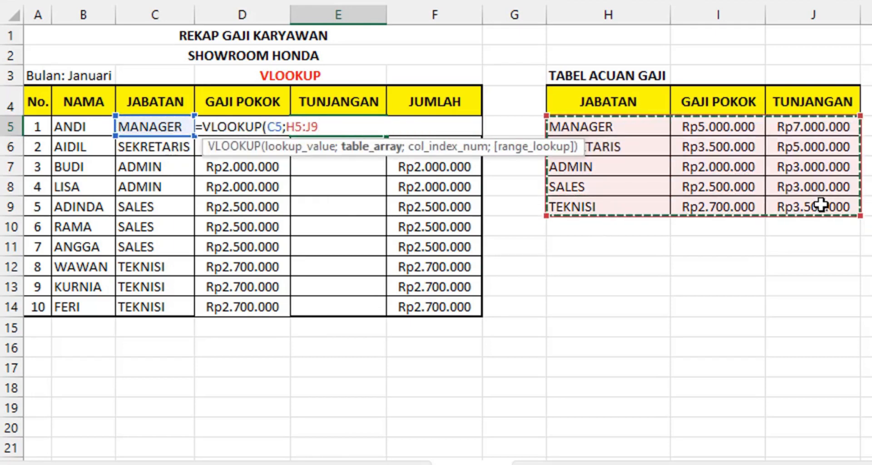
key("F4")
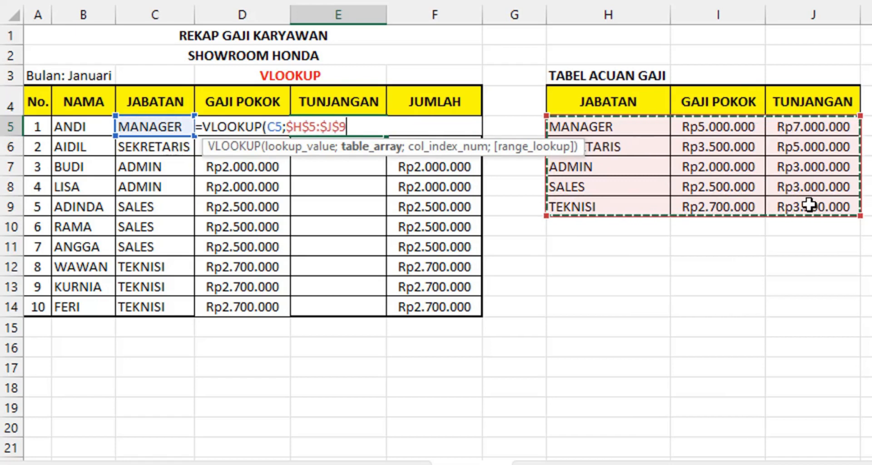
Complete the E5 VLOOKUP formula with column index 3 and the exact-match argument FALSE.
type(";")
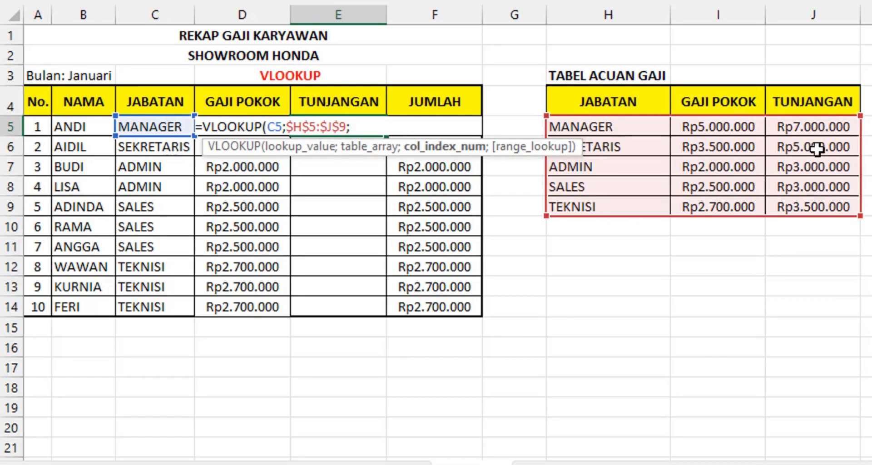
type("3;")
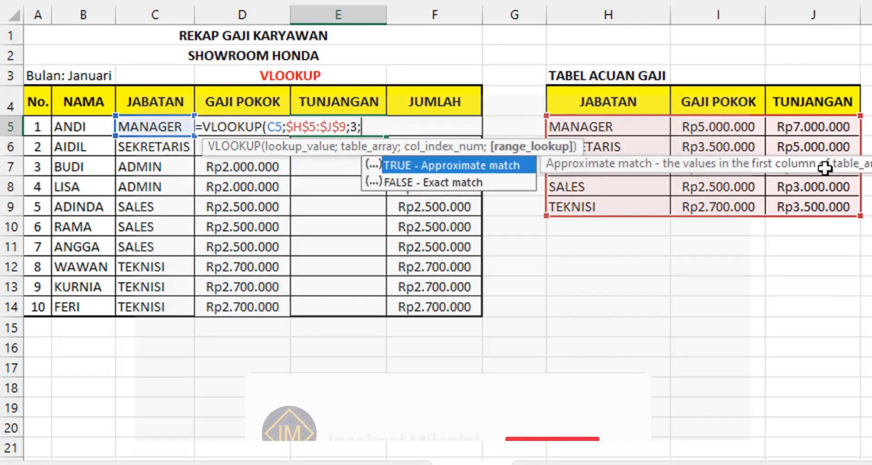
left_click(444, 181)
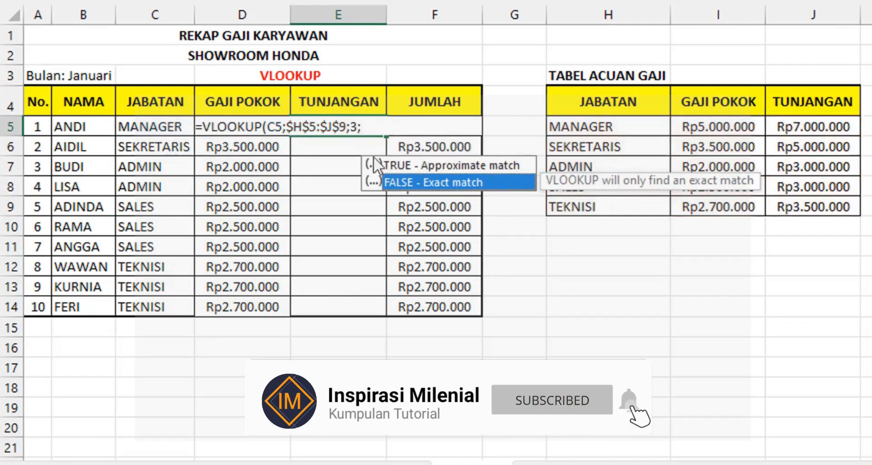
left_click(392, 127)
type("FALSE")
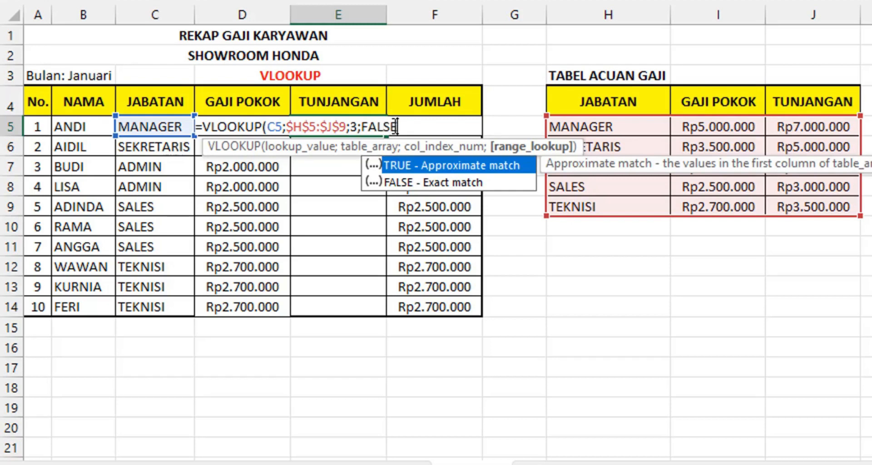
type(")")
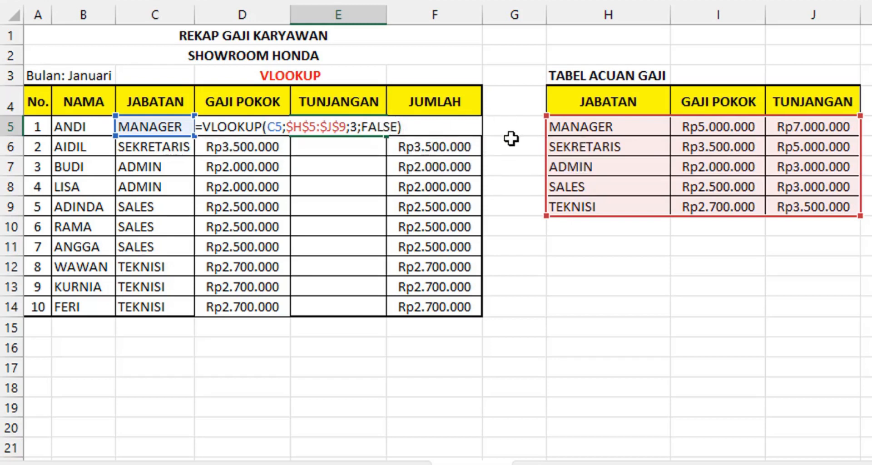
key("ctrl+Return")
key("Return")
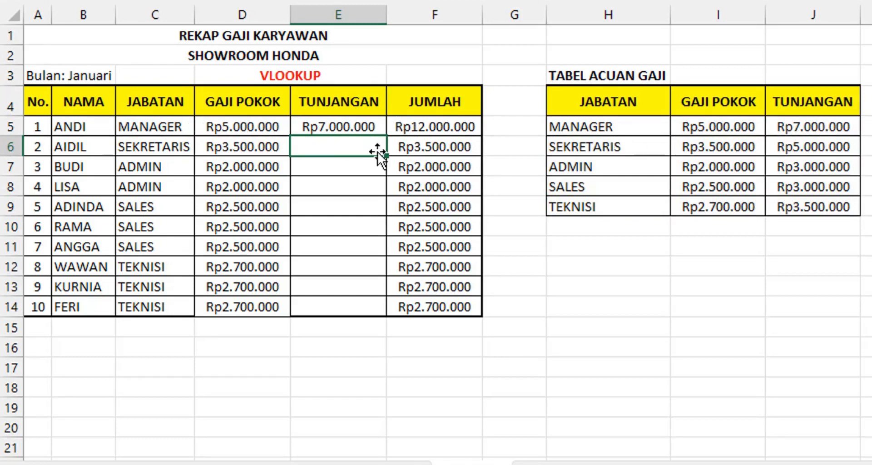
Fill the TUNJANGAN formula from E5 down to E14.
left_click(343, 127)
left_click_drag(386, 136, 376, 319)
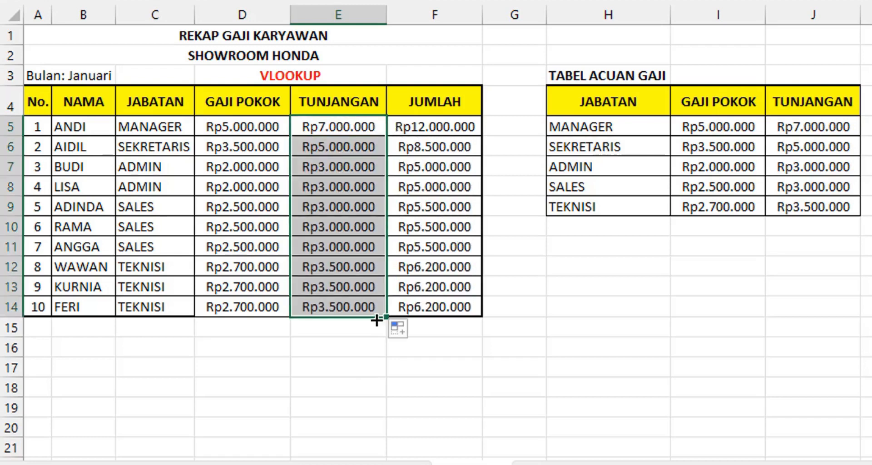
left_click(225, 152)
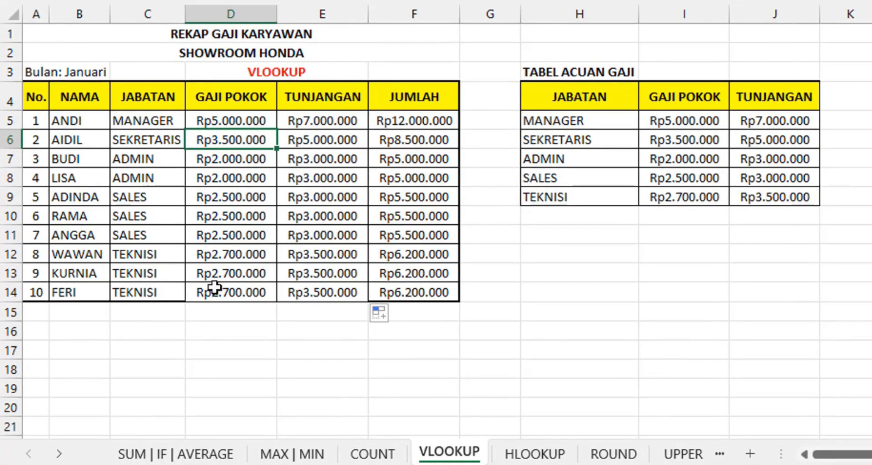
left_click(504, 286)
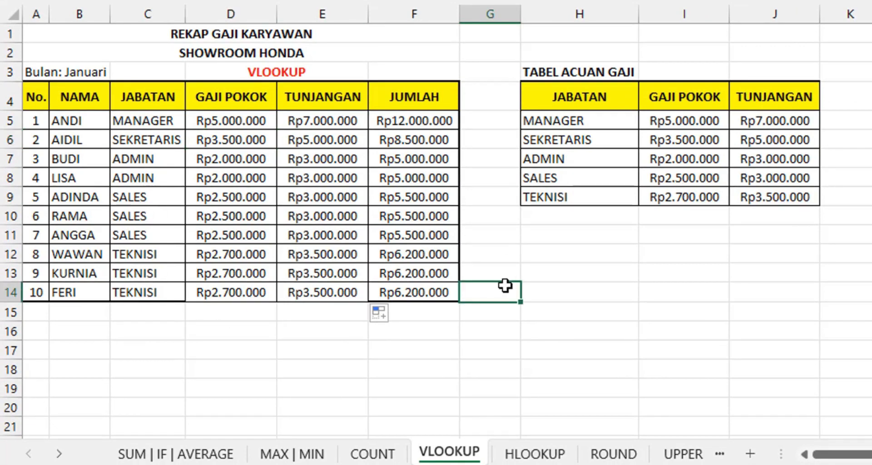
View the HLOOKUP sheet, return to the VLOOKUP sheet and examine the headers and columns of its TABEL ACUAN GAJI.
left_click(535, 454)
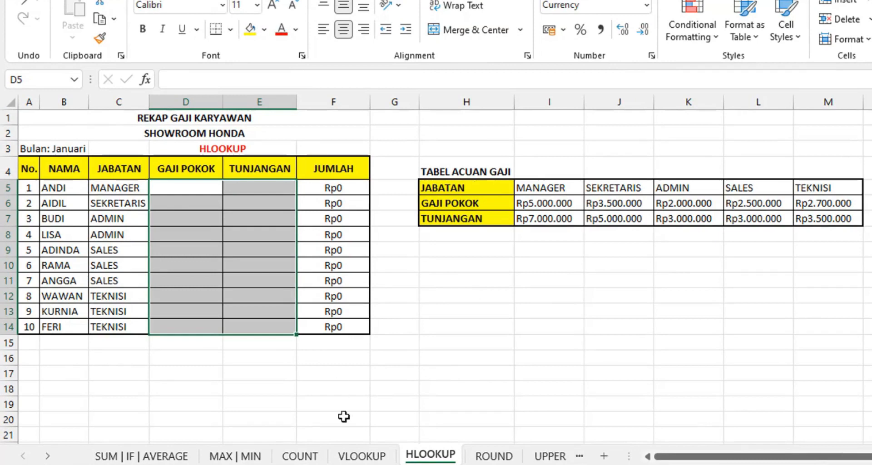
left_click(362, 455)
left_click_drag(455, 161, 608, 164)
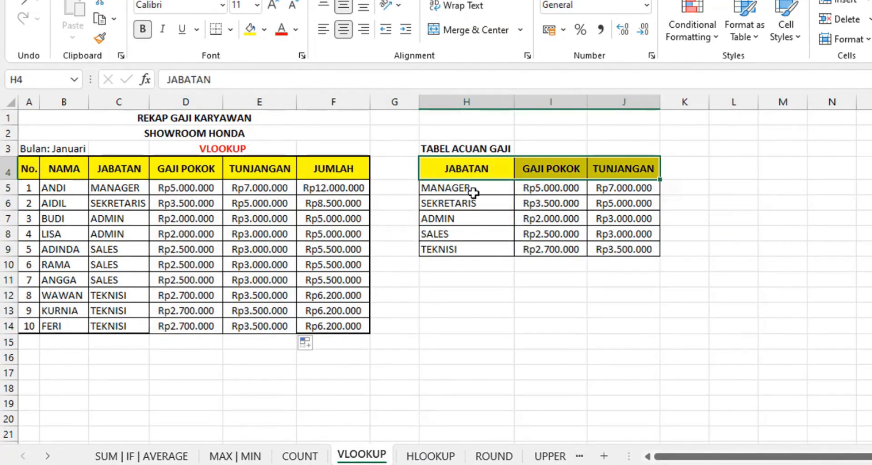
left_click_drag(471, 190, 468, 245)
left_click_drag(534, 187, 528, 249)
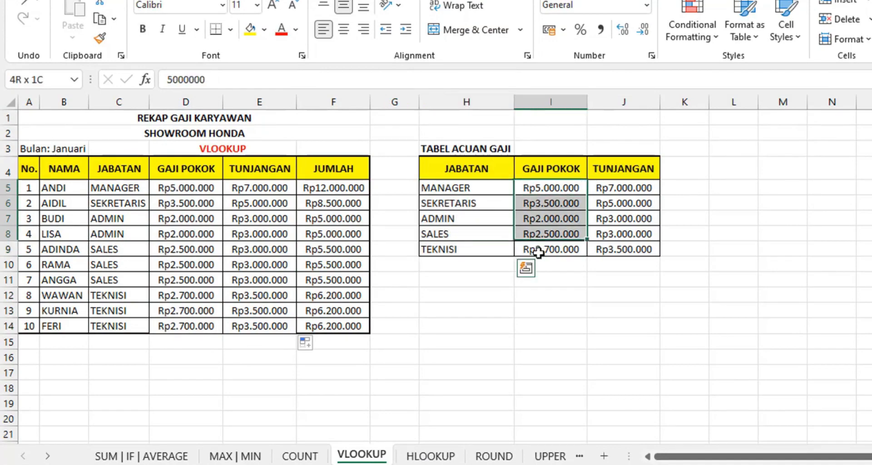
left_click_drag(624, 168, 624, 250)
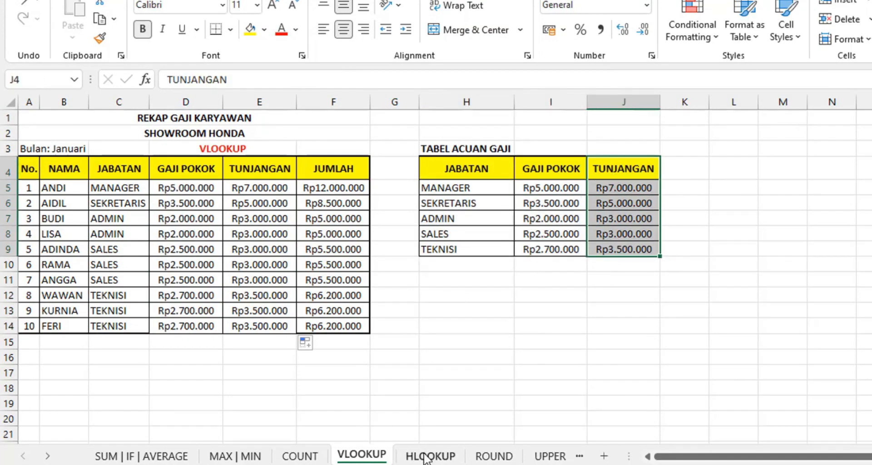
Open the HLOOKUP sheet and examine the JABATAN, GAJI POKOK and TUNJANGAN rows of its reference table.
left_click(427, 456)
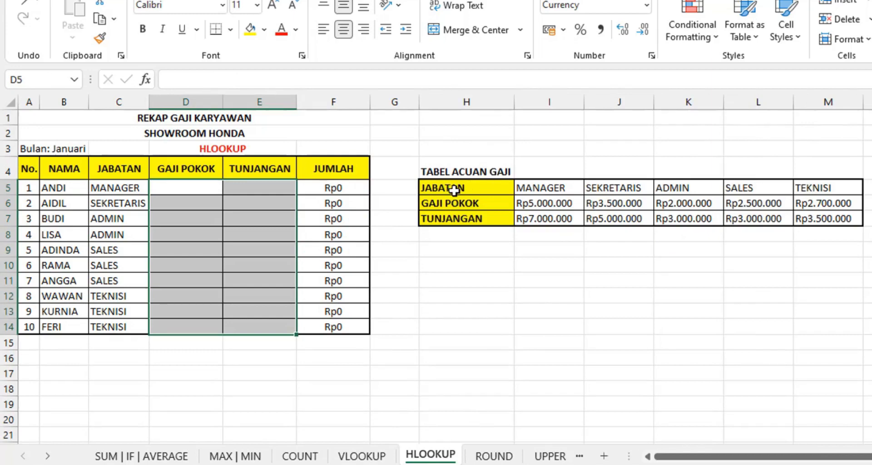
left_click(461, 193)
left_click_drag(463, 195, 466, 218)
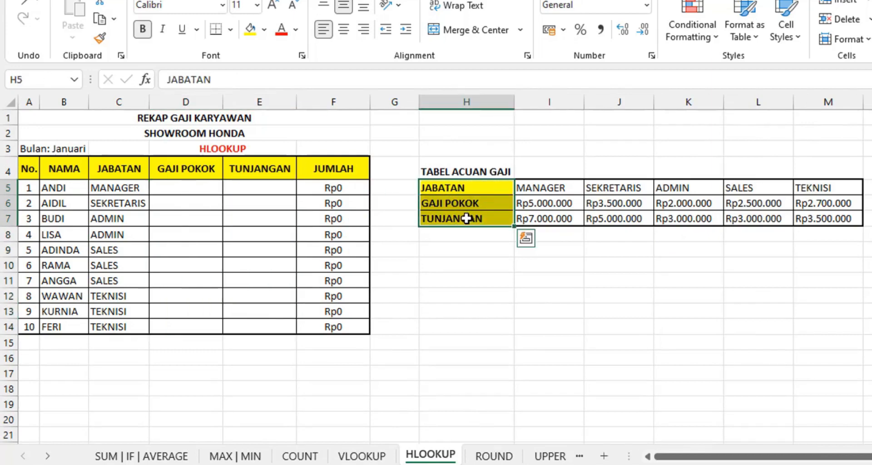
left_click_drag(523, 189, 845, 188)
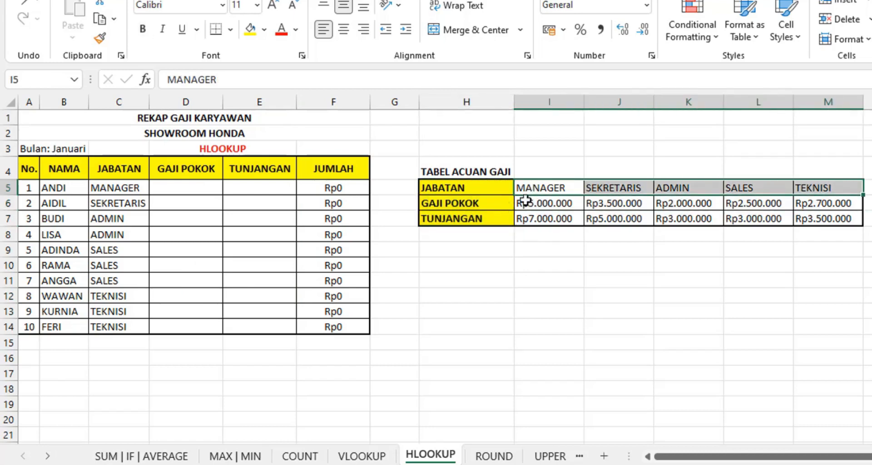
left_click_drag(538, 203, 775, 220)
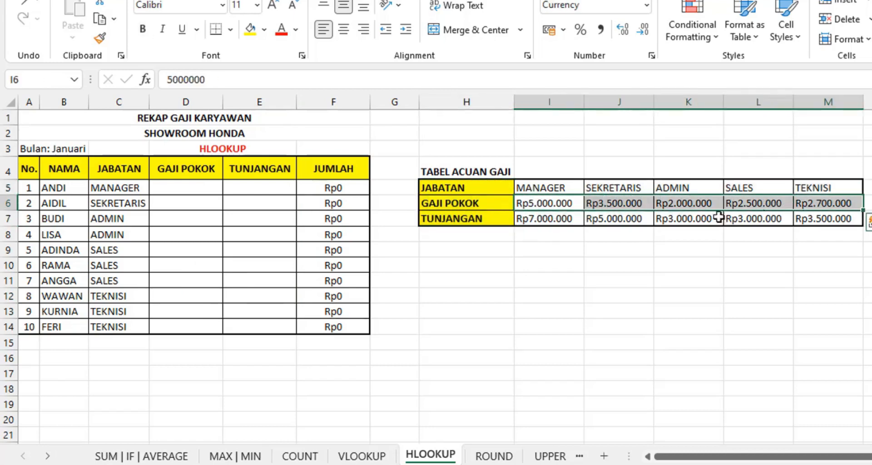
left_click(536, 220)
left_click_drag(667, 222, 849, 226)
left_click(397, 297)
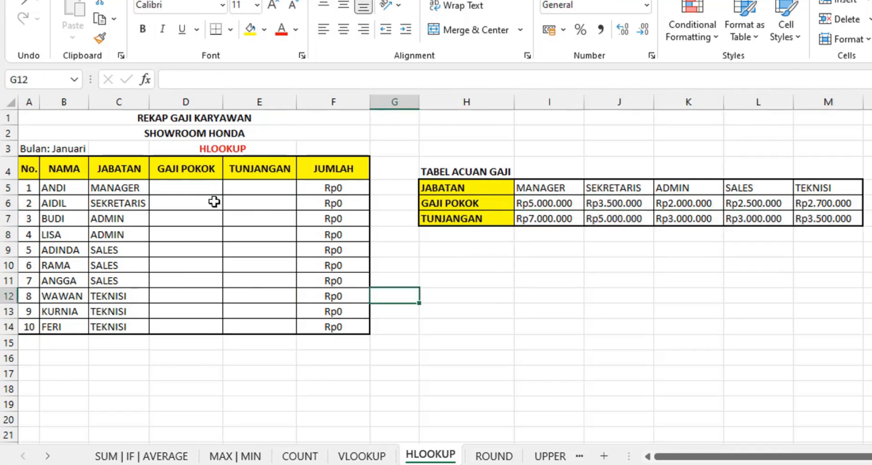
Start an HLOOKUP formula in D5 under GAJI POKOK with lookup value C5 and the absolute table range $I$5:$M$7.
left_click(200, 188)
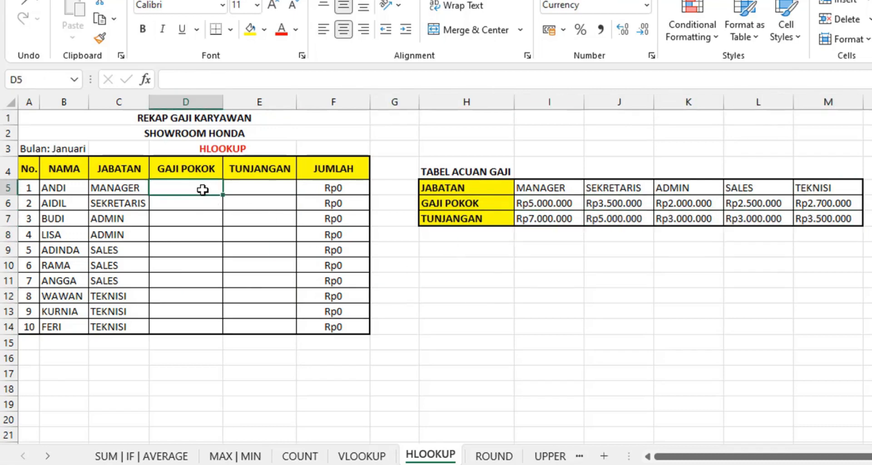
type("=")
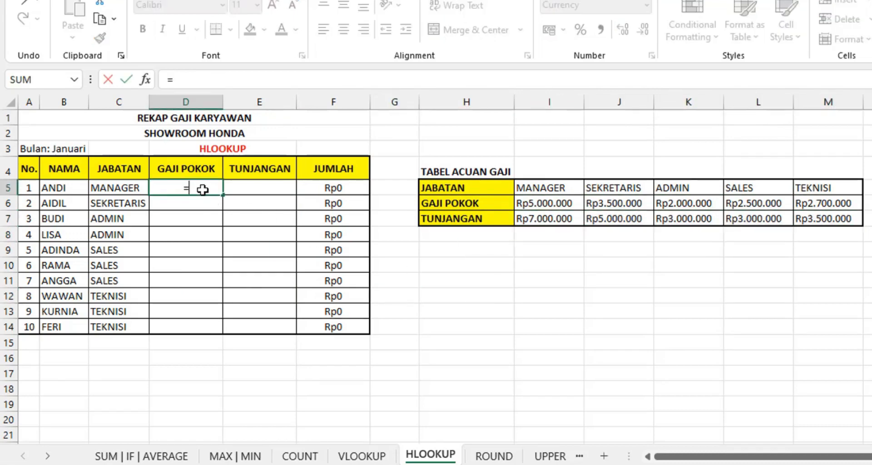
type("H")
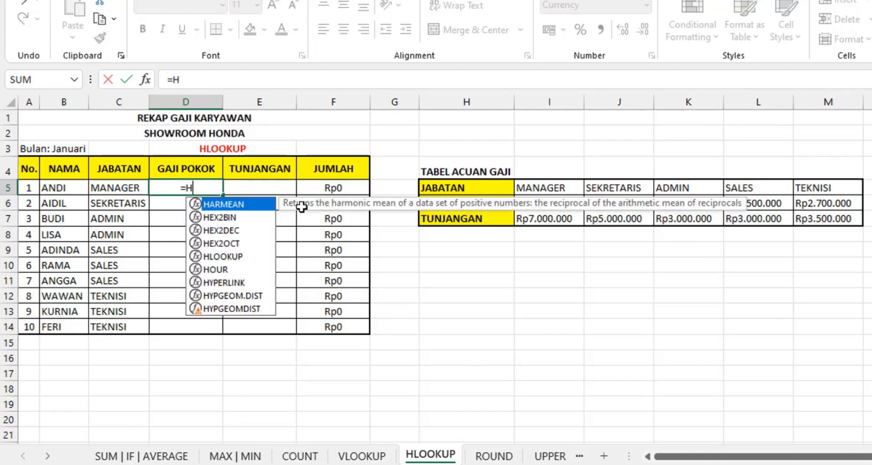
type("LO")
key("Tab")
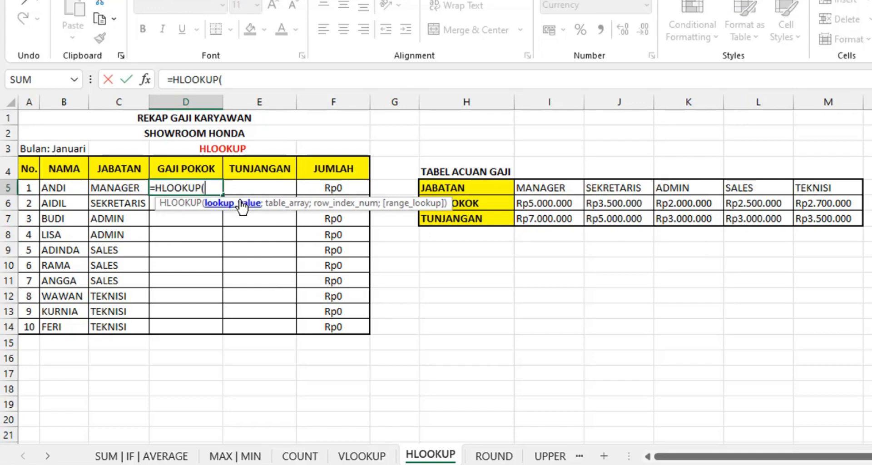
left_click(128, 188)
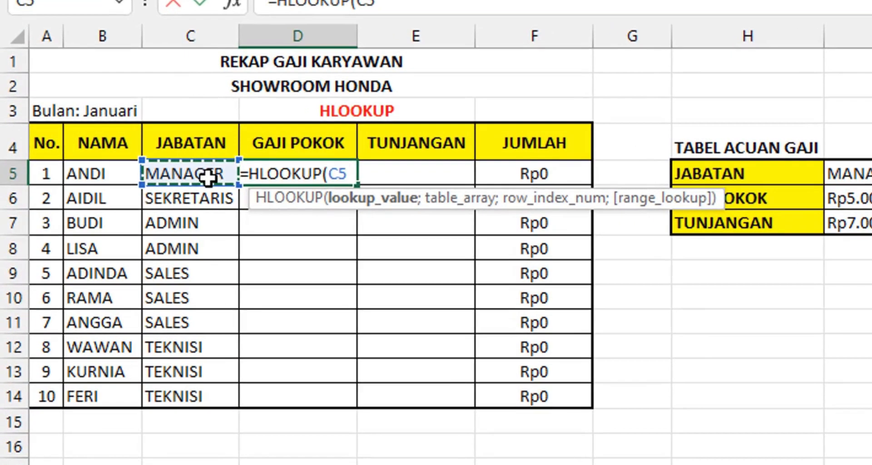
type(";")
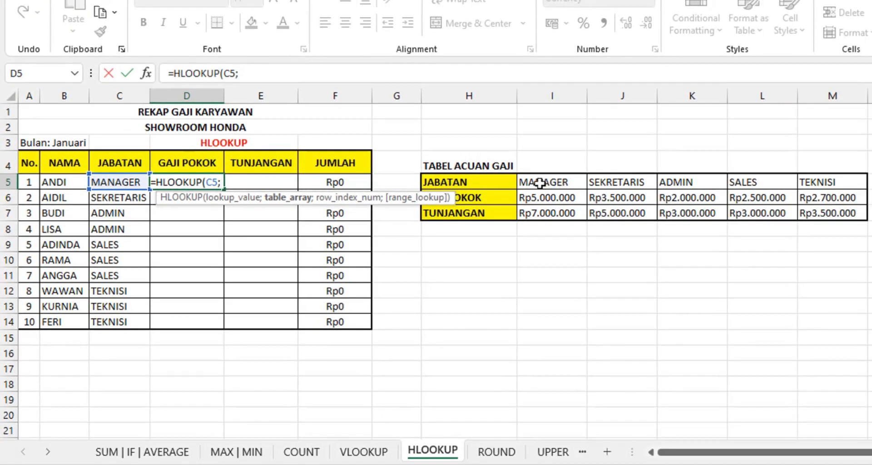
left_click_drag(540, 184, 811, 208)
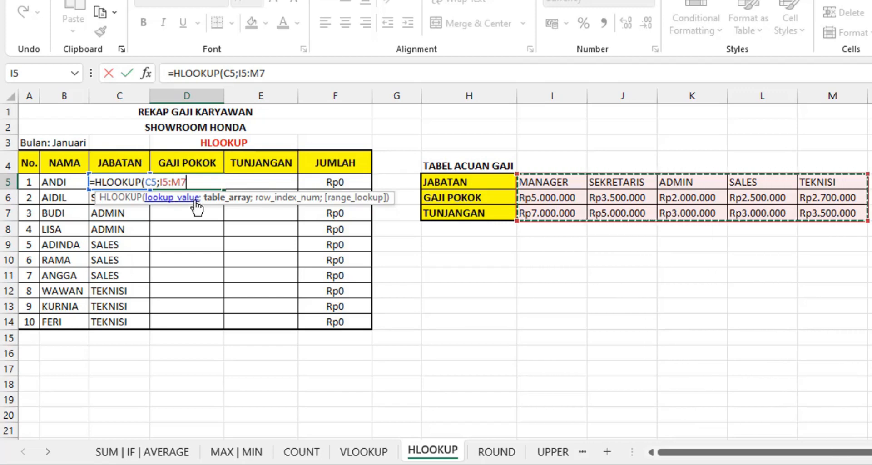
key("F4")
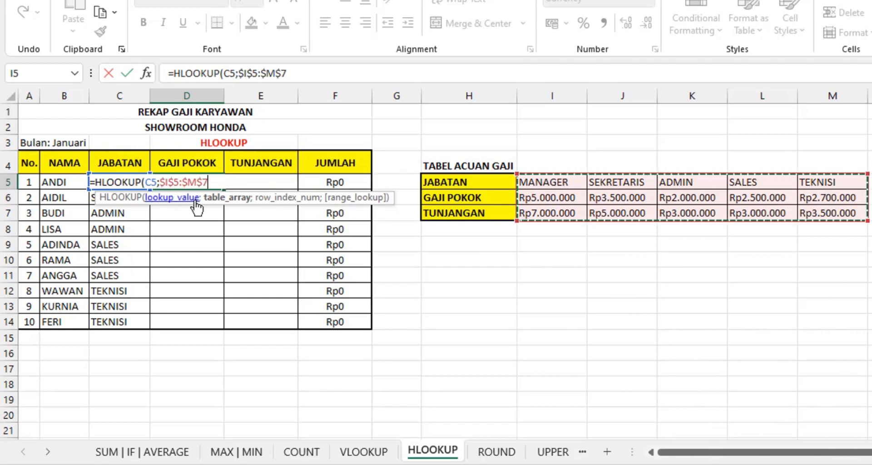
Complete the D5 HLOOKUP formula with row index 2 and the exact-match argument FALSE, and fill it down to D14.
type(";2")
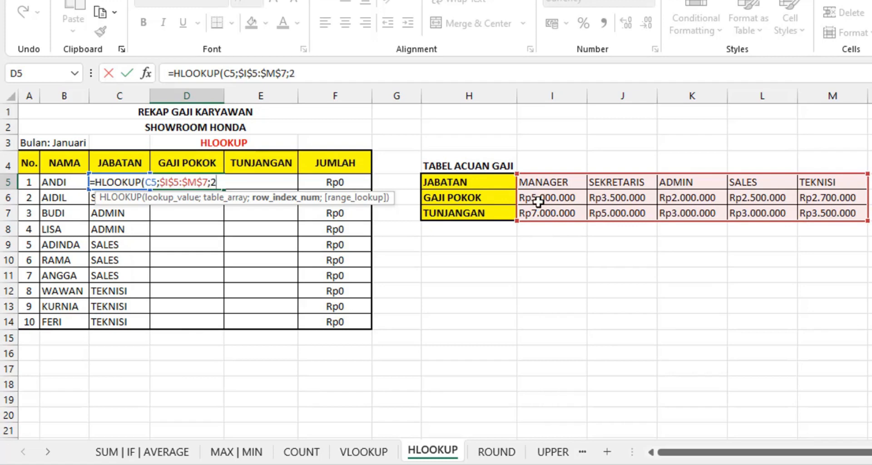
type(";FALSE")
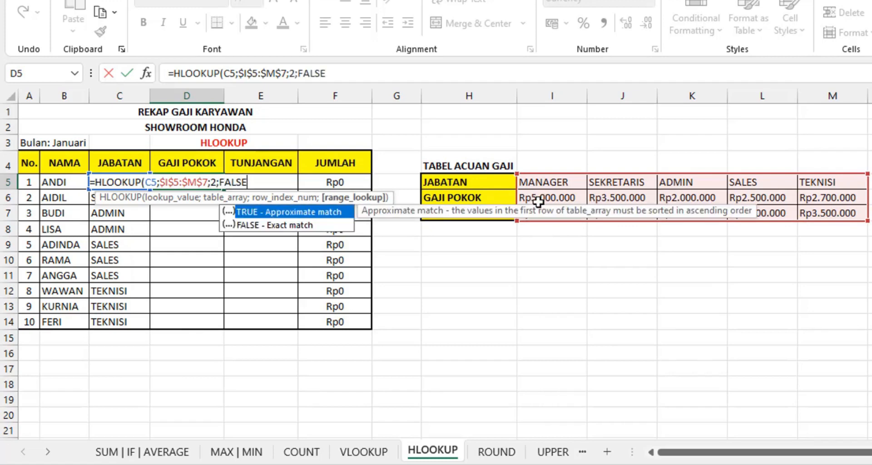
type(")")
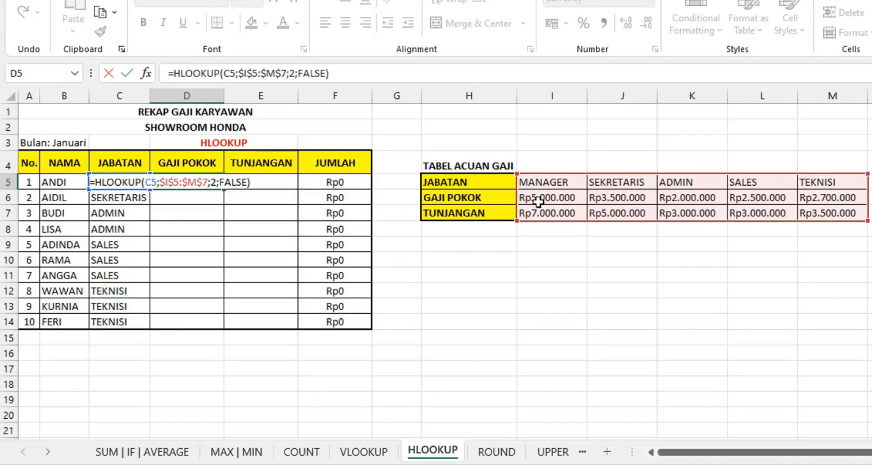
key("Return")
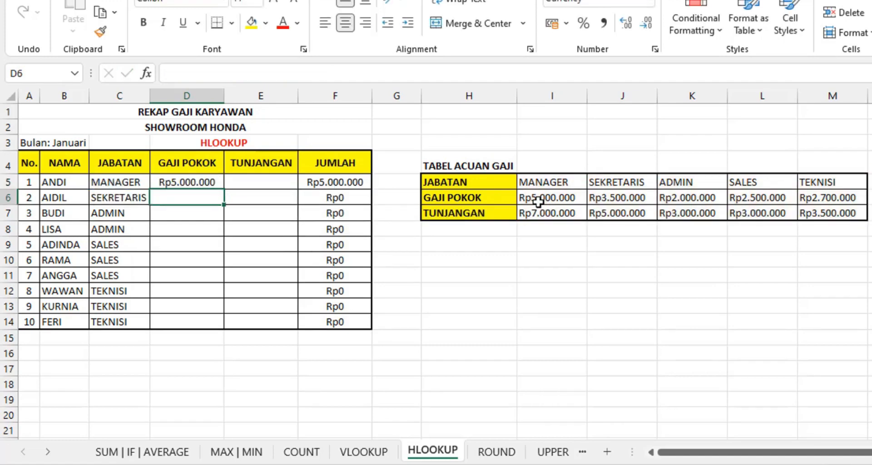
left_click(207, 180)
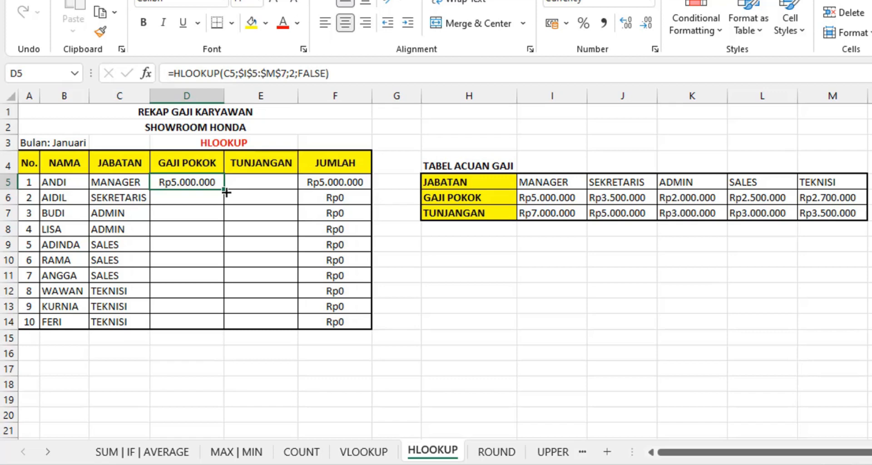
left_click_drag(226, 192, 228, 335)
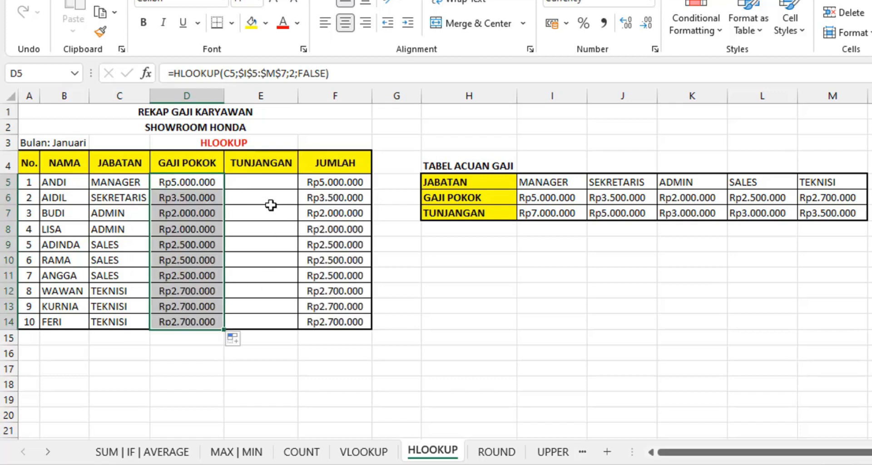
Start an HLOOKUP formula in E5 under TUNJANGAN.
left_click(276, 182)
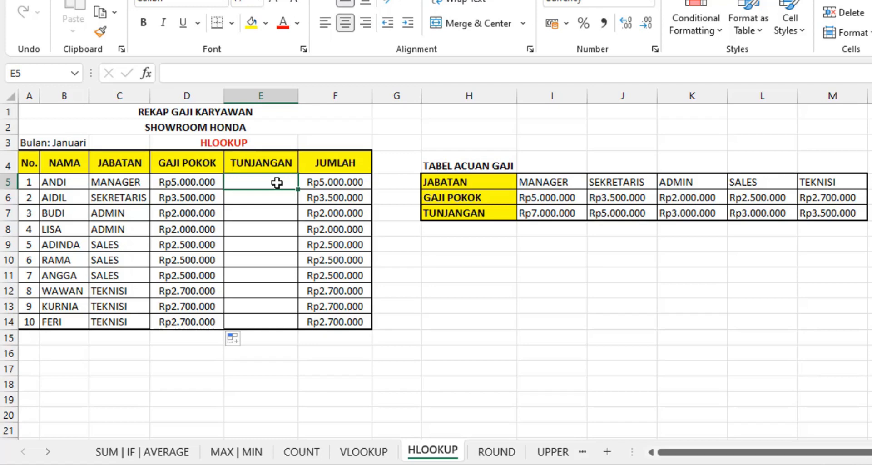
type("=")
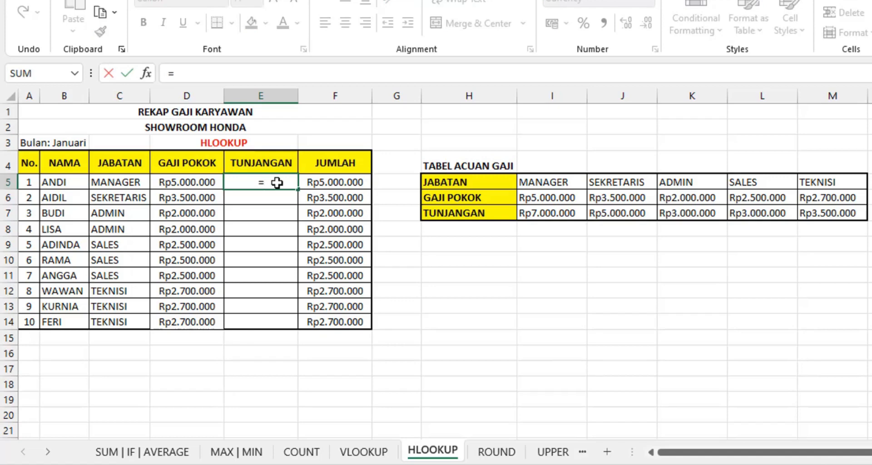
type("HLOOKUP(")
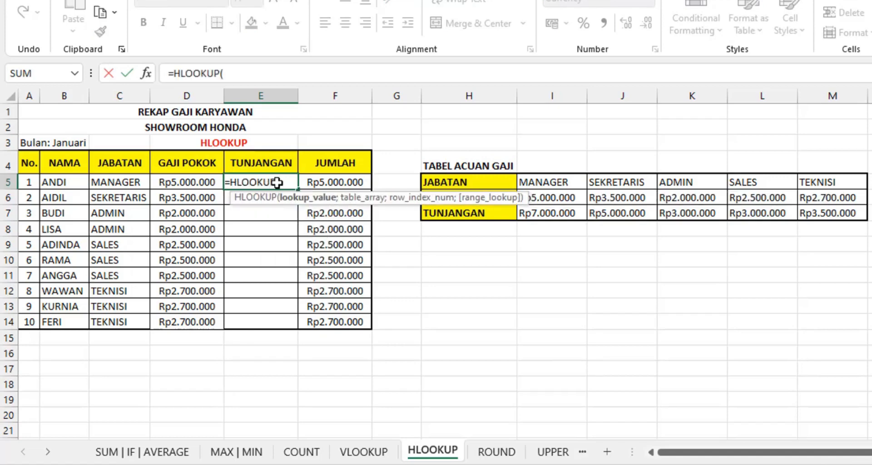
left_click(126, 180)
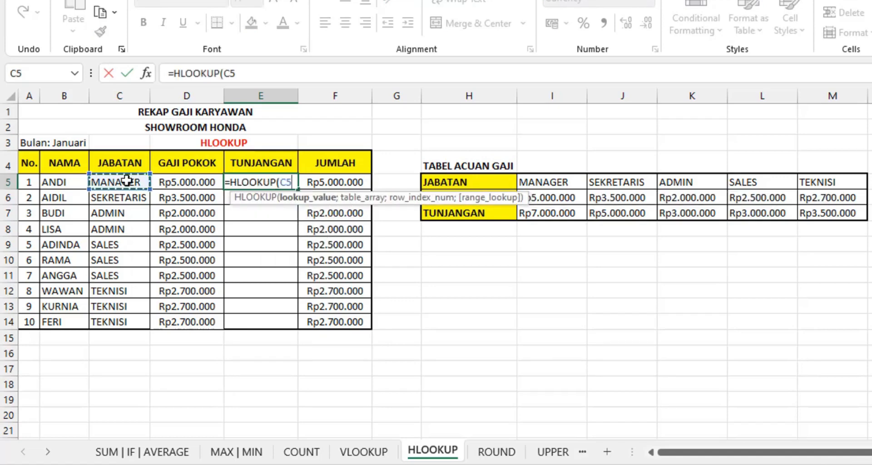
left_click_drag(538, 184, 828, 210)
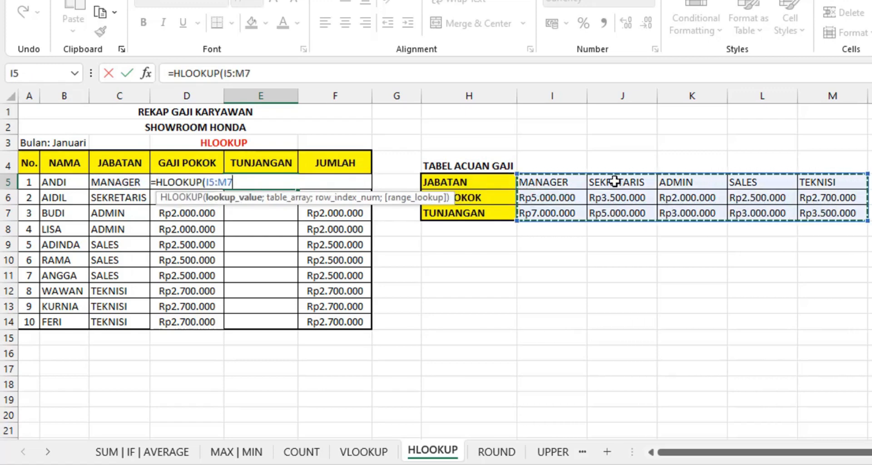
key("BackSpace")
key("BackSpace")
key("BackSpace")
key("BackSpace")
key("BackSpace")
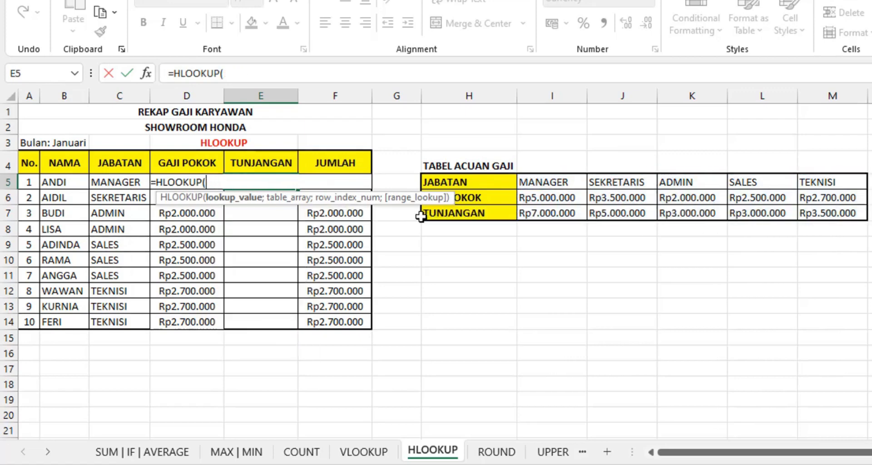
Complete the E5 HLOOKUP formula with lookup value C5, table range I5:M7, row index 3 and FALSE for exact match.
left_click(120, 182)
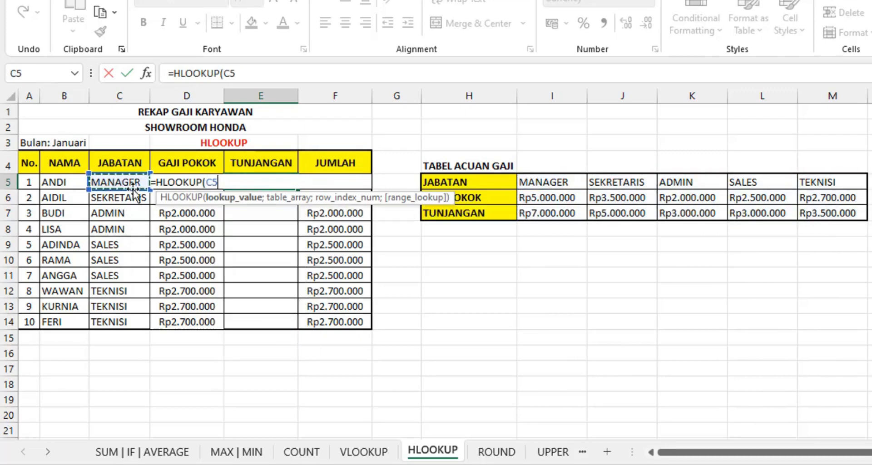
type(";")
left_click_drag(553, 183, 825, 212)
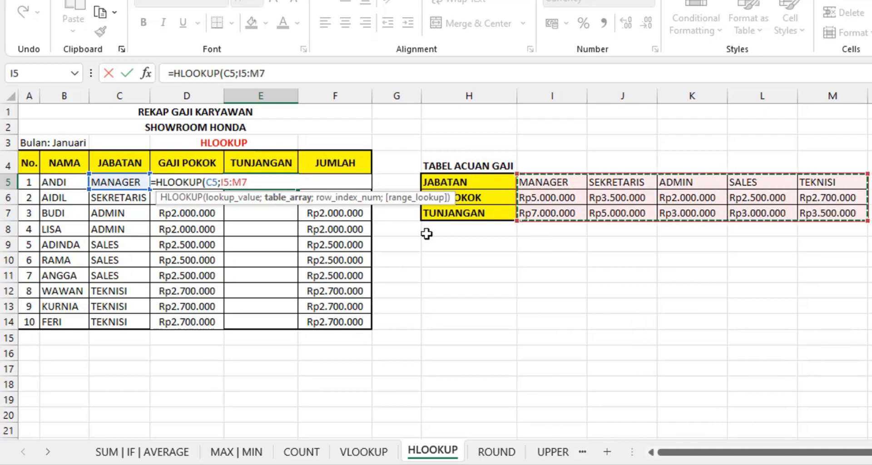
type(";")
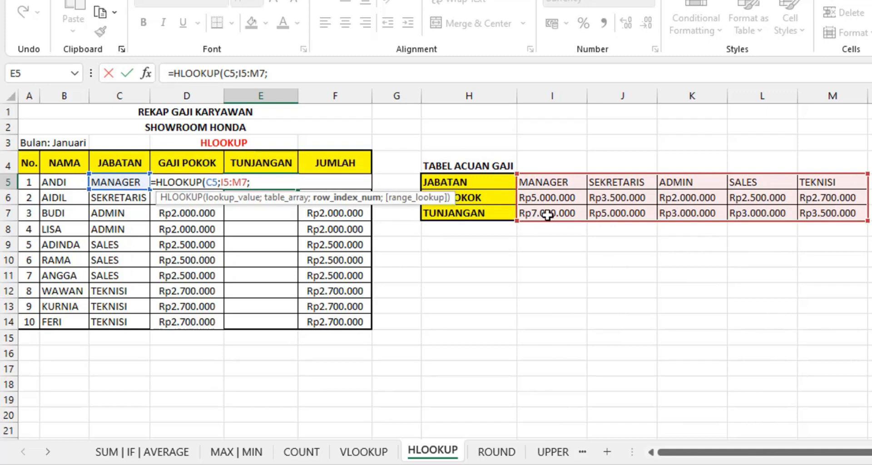
type("3;FALSE")
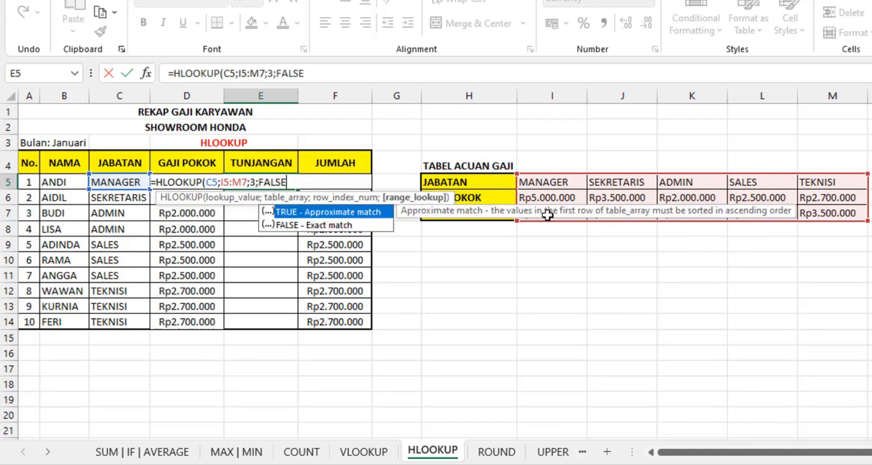
type(")")
key("Return")
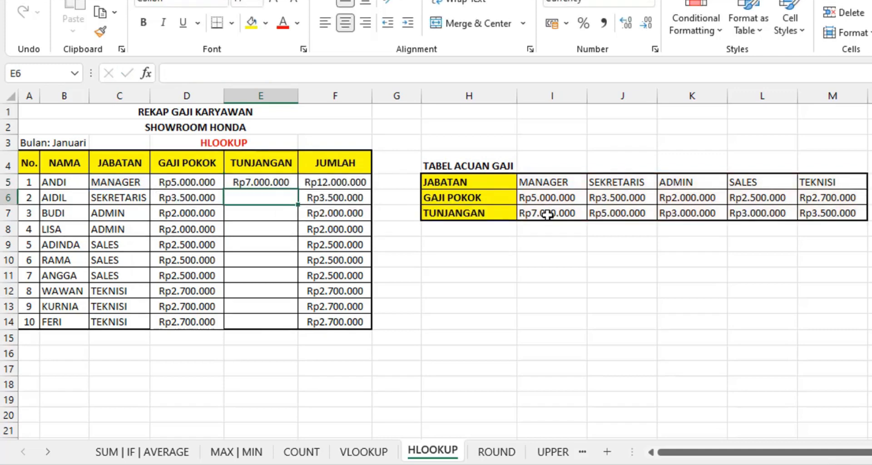
Try to fill the TUNJANGAN formula from E5 down to E14.
left_click(272, 180)
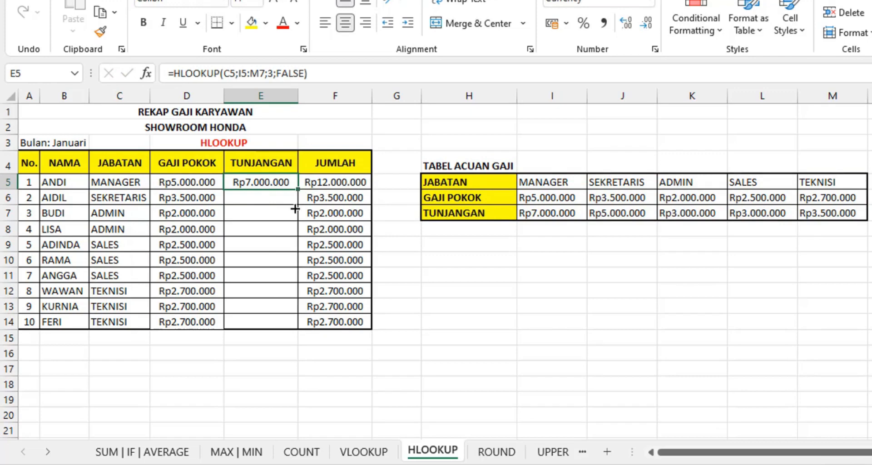
left_click_drag(296, 209, 291, 325)
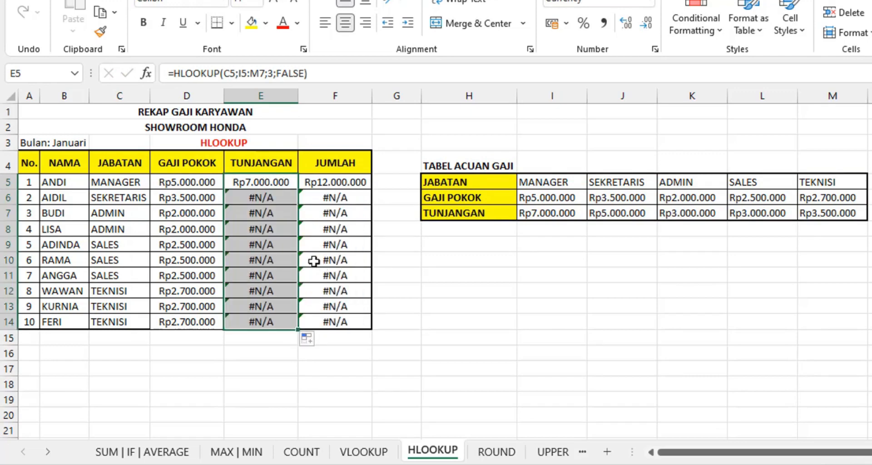
Make the table range in the E5 HLOOKUP formula absolute as $I$5:$M$7 and refill the formula down to E14.
left_click(273, 184)
double_click(273, 184)
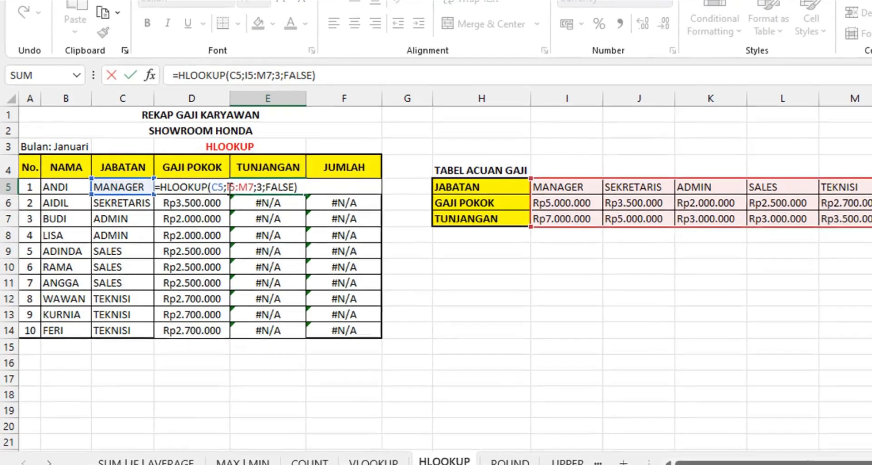
left_click(233, 182)
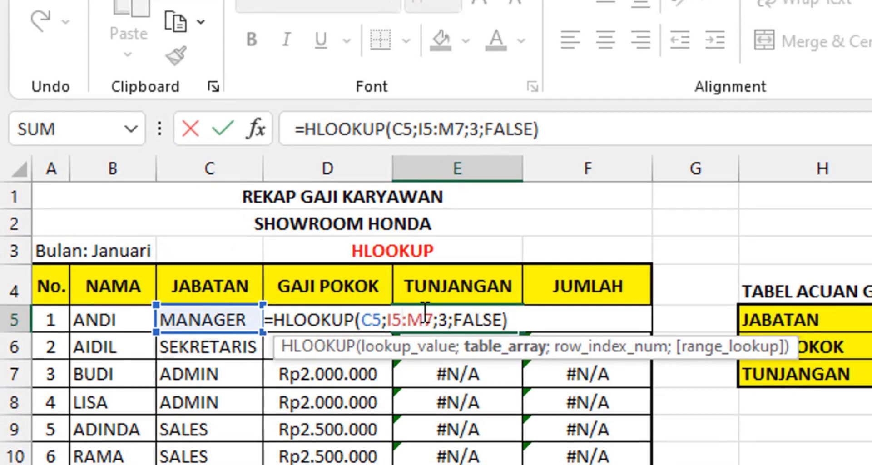
key("F4")
key("Right")
key("Right")
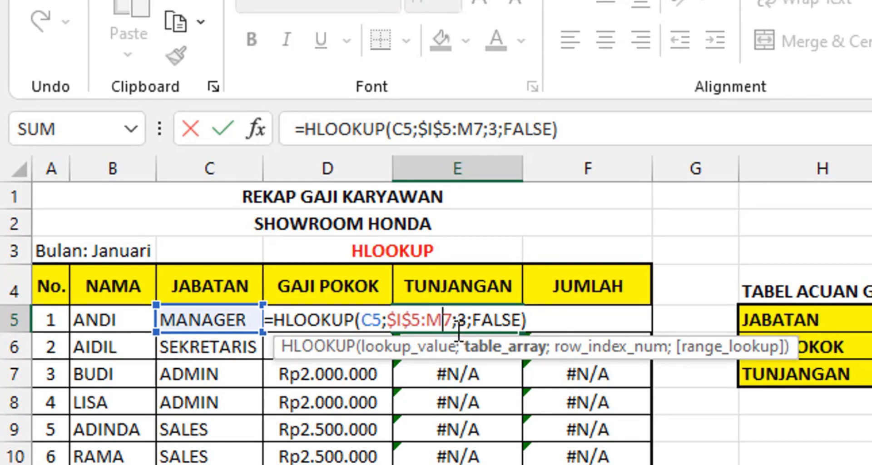
key("F4")
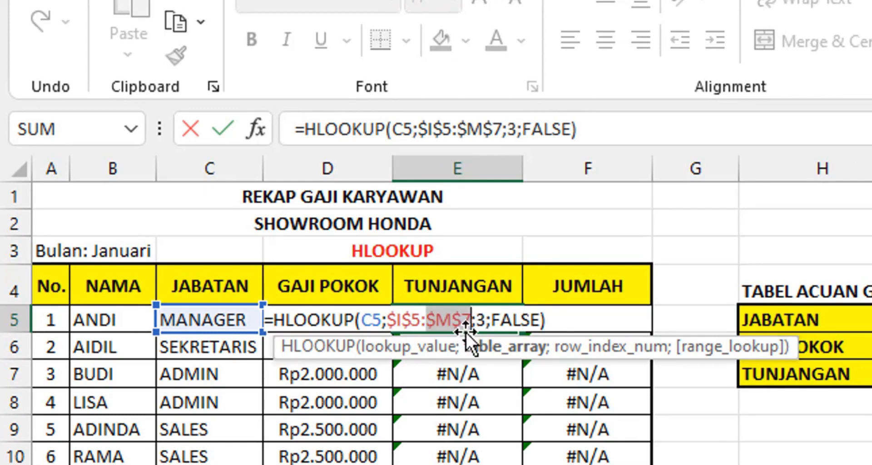
key("Right")
key("Right")
key("Right")
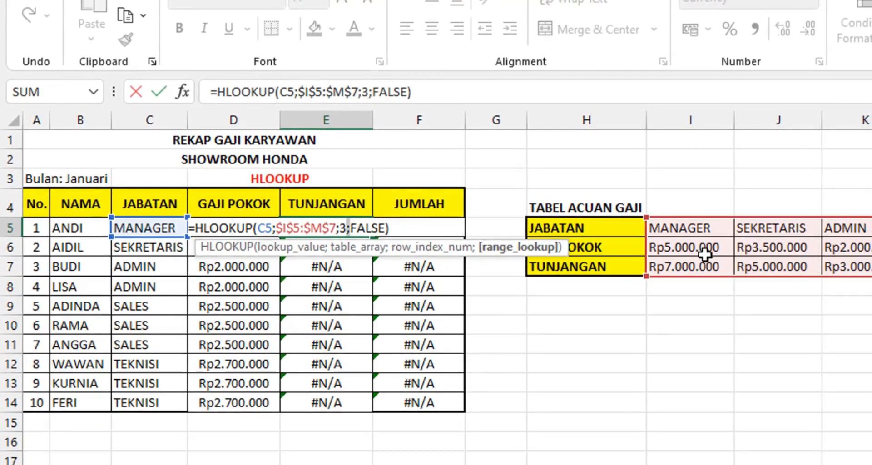
key("Return")
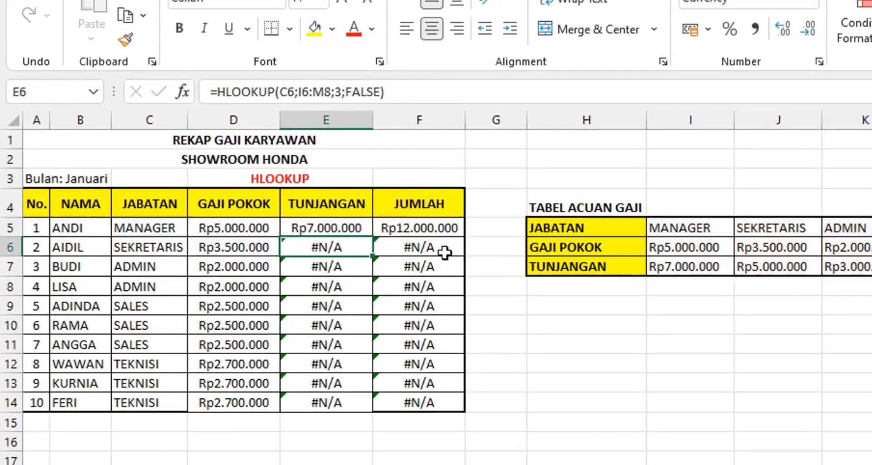
left_click(379, 253)
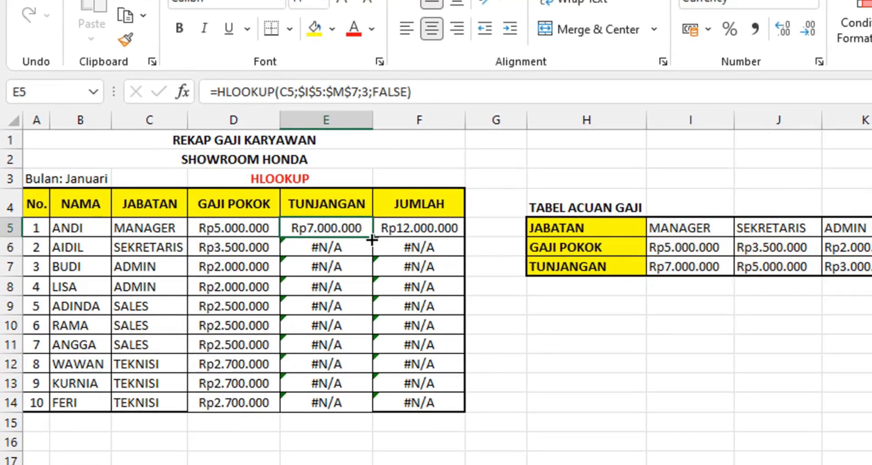
left_click_drag(359, 229, 345, 409)
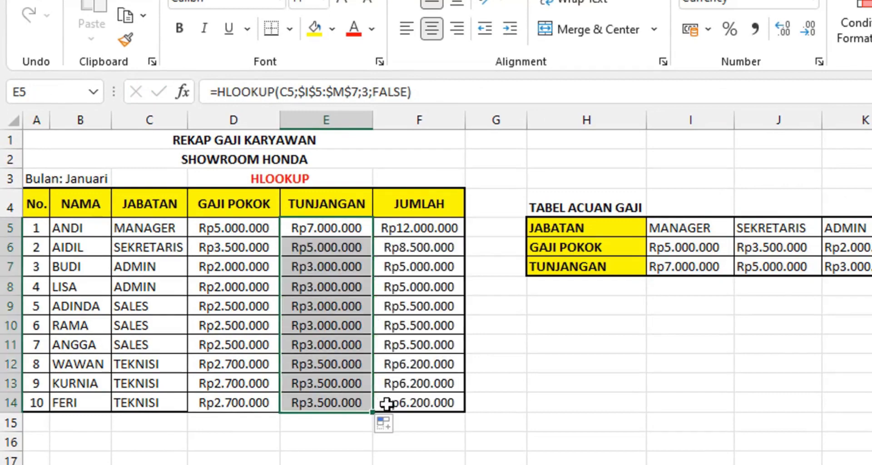
On the ROUND sheet, enter a ROUND formula in F7 that rounds the JUMLAH value in E7 to 1 decimal digit.
left_click(615, 342)
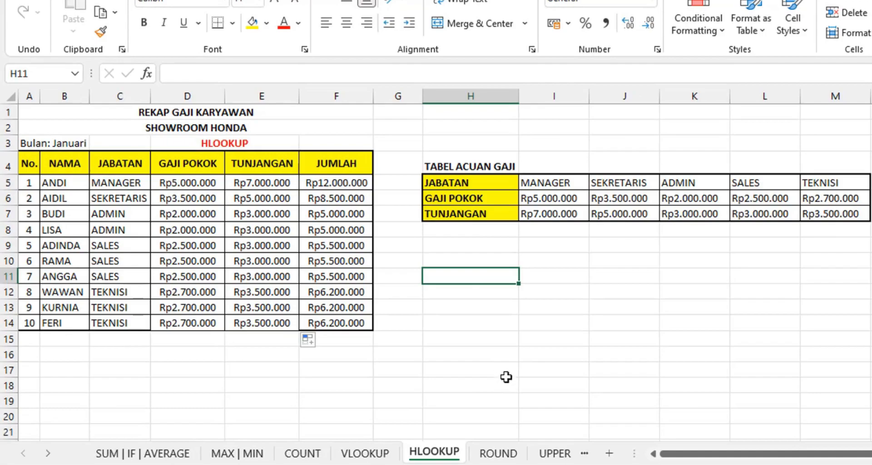
left_click(505, 461)
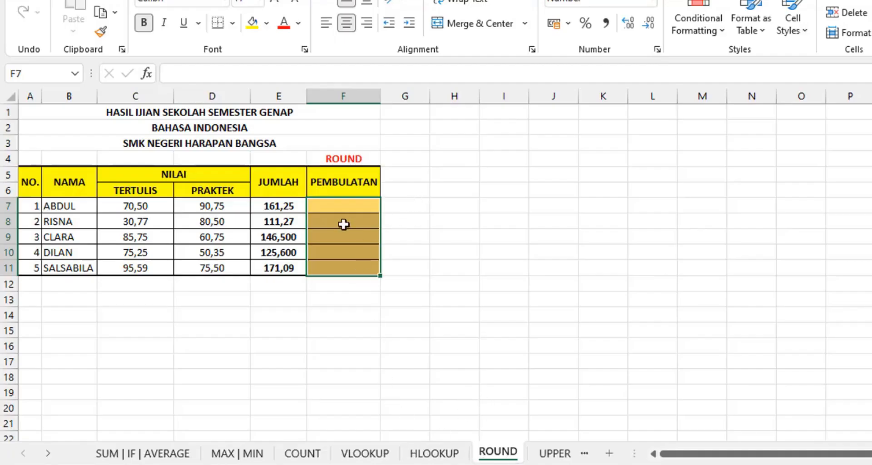
left_click(421, 235)
left_click(321, 206)
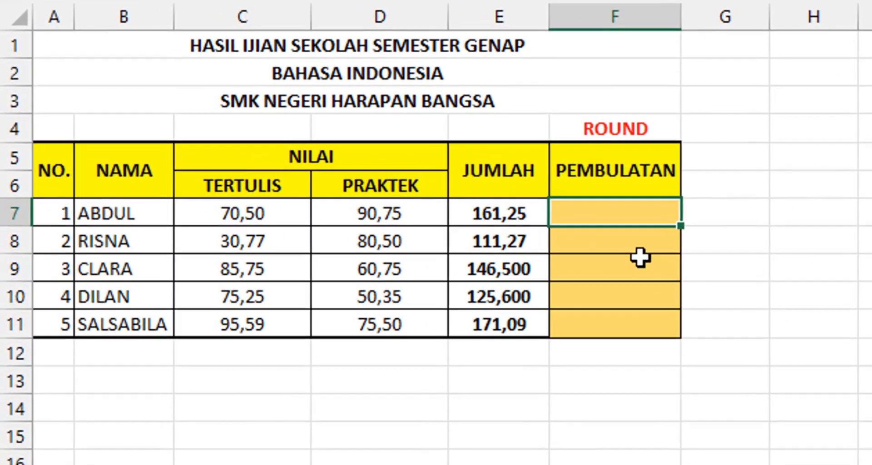
type("=")
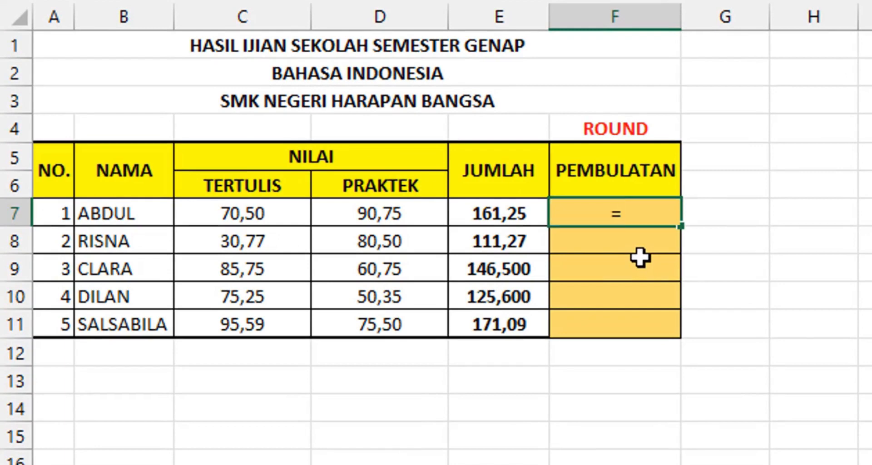
type("ROU")
key("Tab")
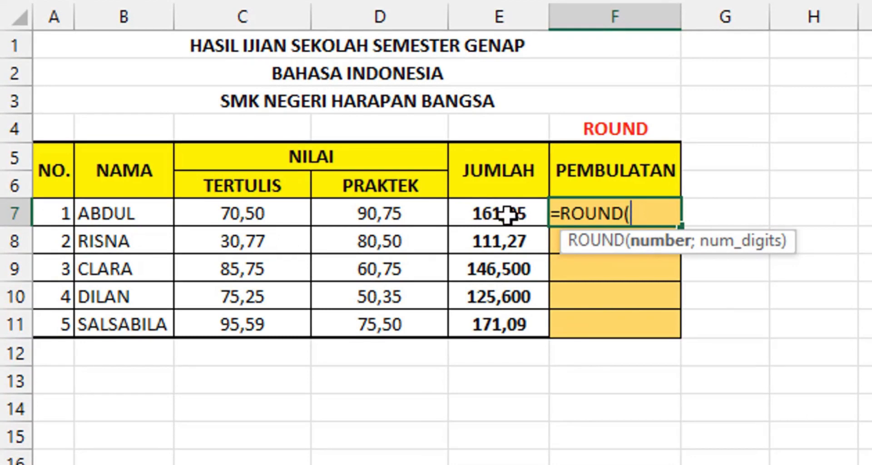
left_click(532, 217)
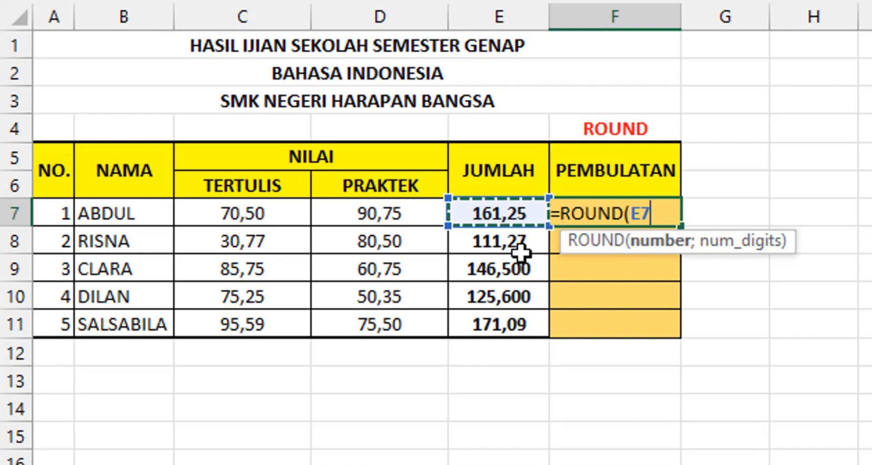
type(";")
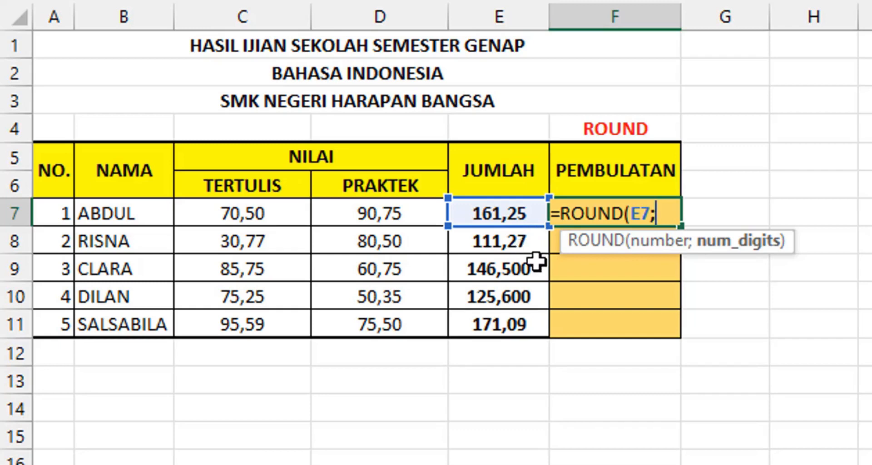
type("1")
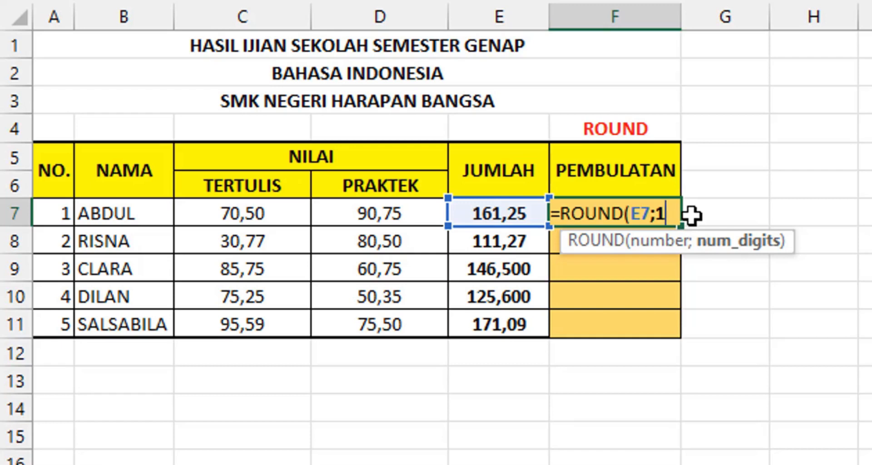
type(")")
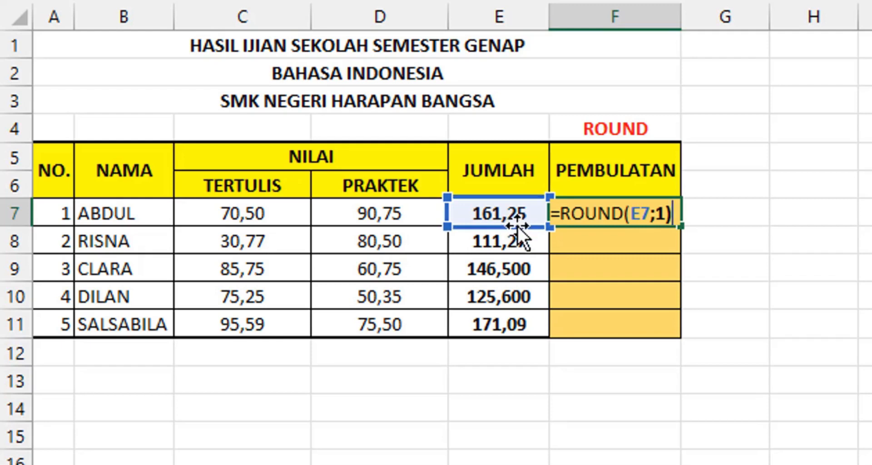
key("Return")
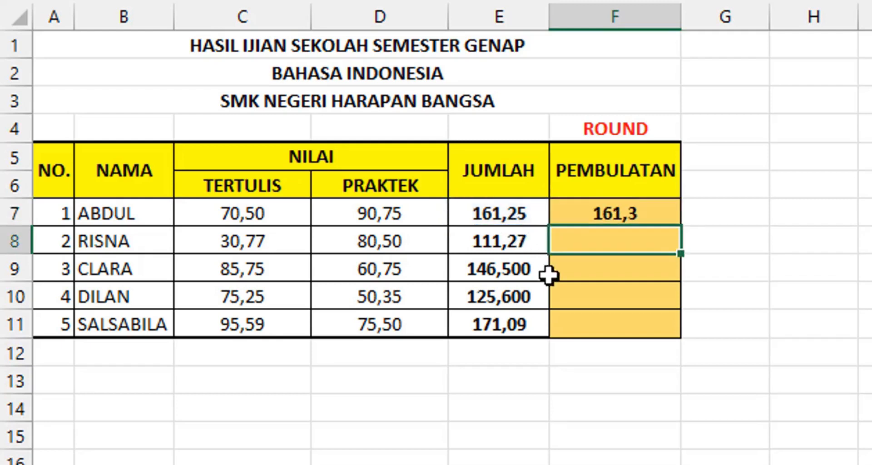
Fill the PEMBULATAN formula from F7 down to F11.
left_click(628, 209)
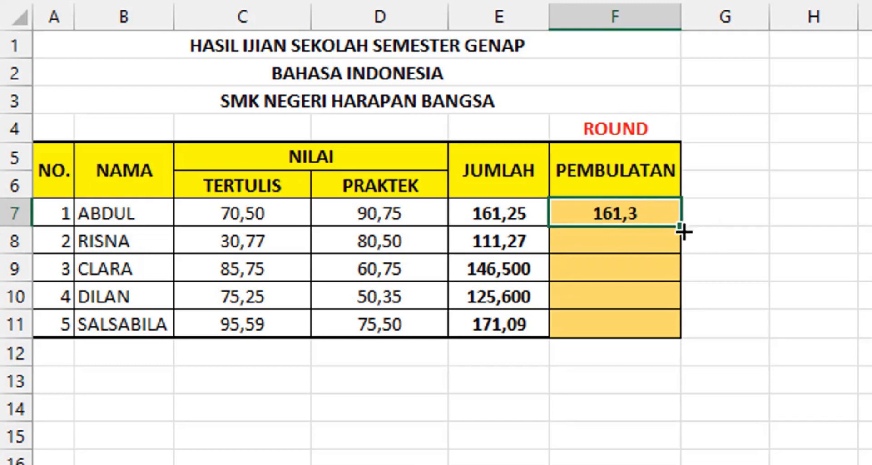
left_click_drag(680, 226, 680, 337)
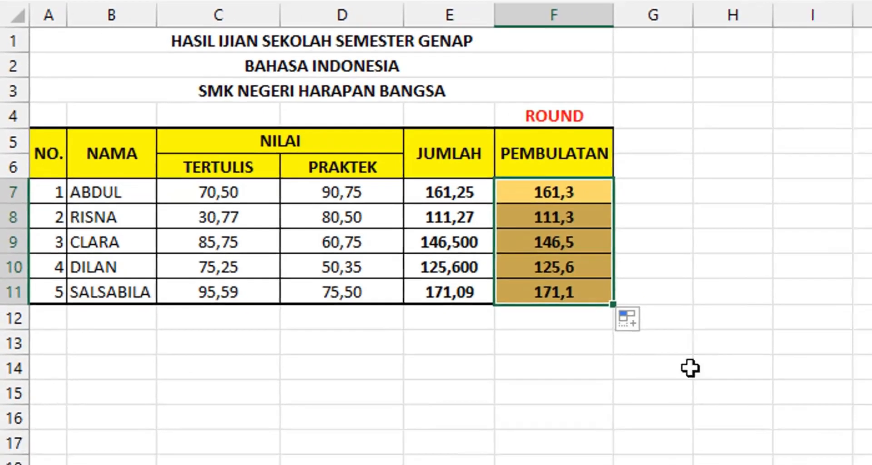
left_click(750, 440)
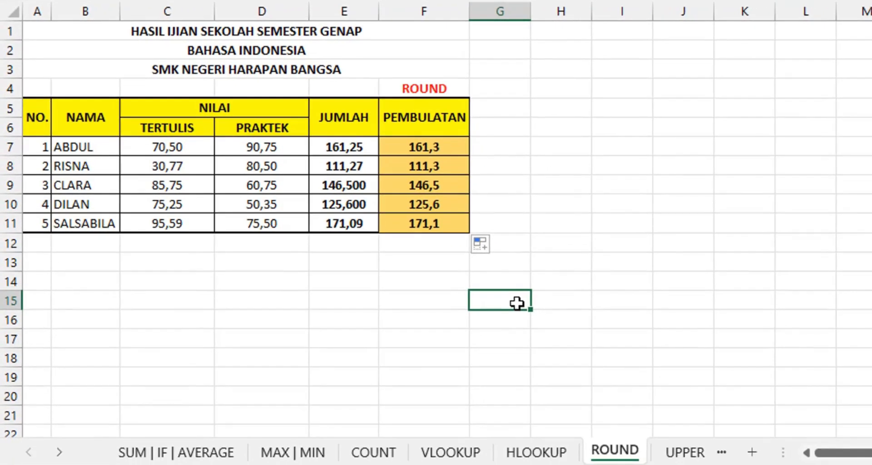
On the UPPER | LOWER | PROPER sheet, enter an UPPER formula in B10 that converts the sample word in A3.
left_click(680, 454)
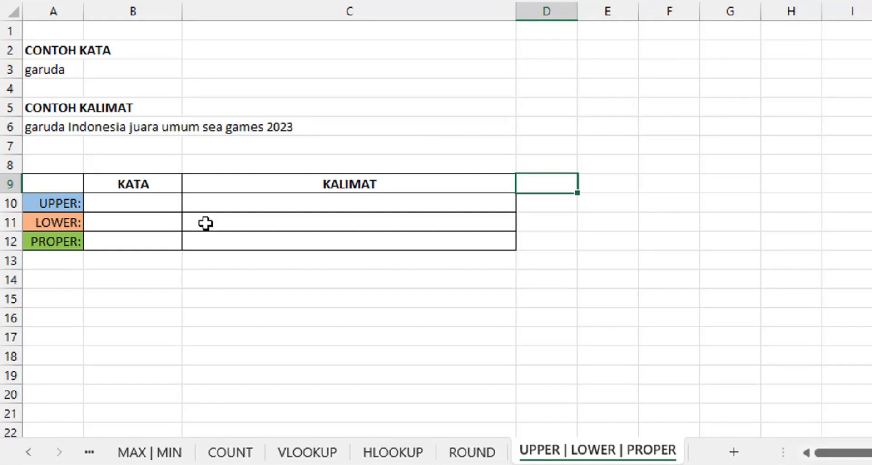
left_click(136, 205)
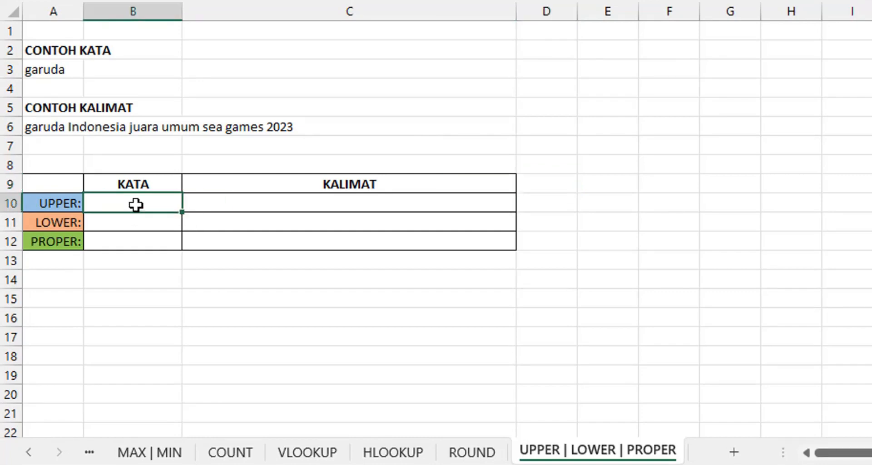
left_click(47, 69)
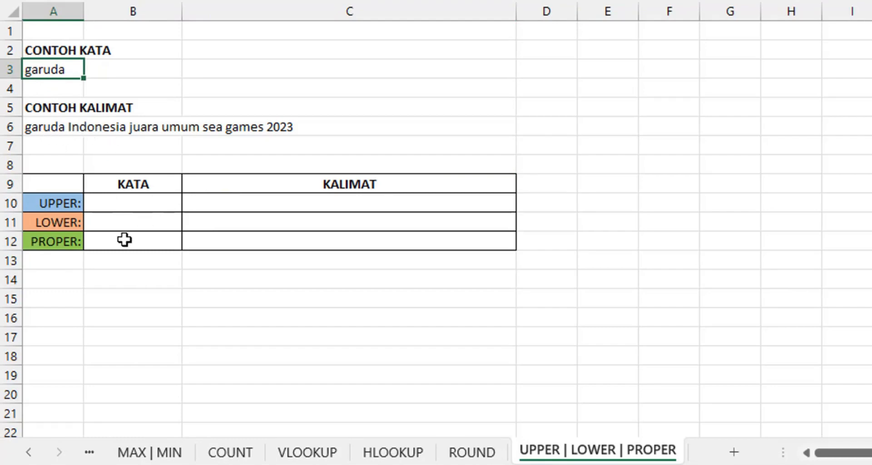
left_click(125, 205)
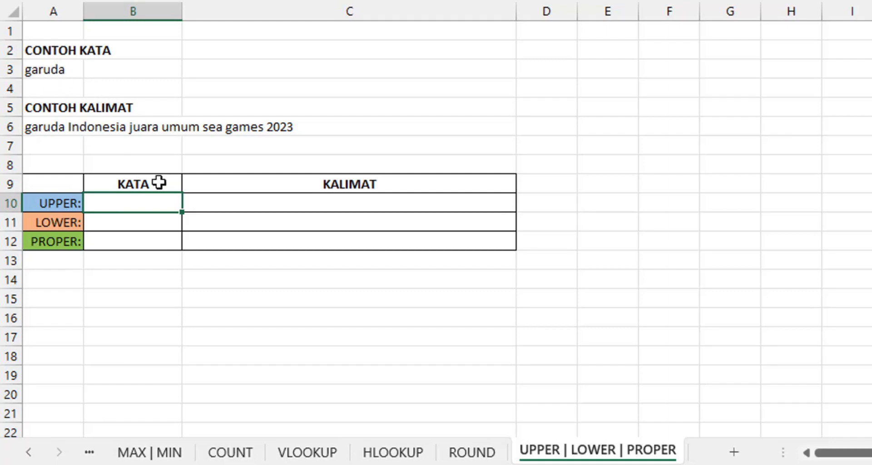
type("=UPP")
key("Tab")
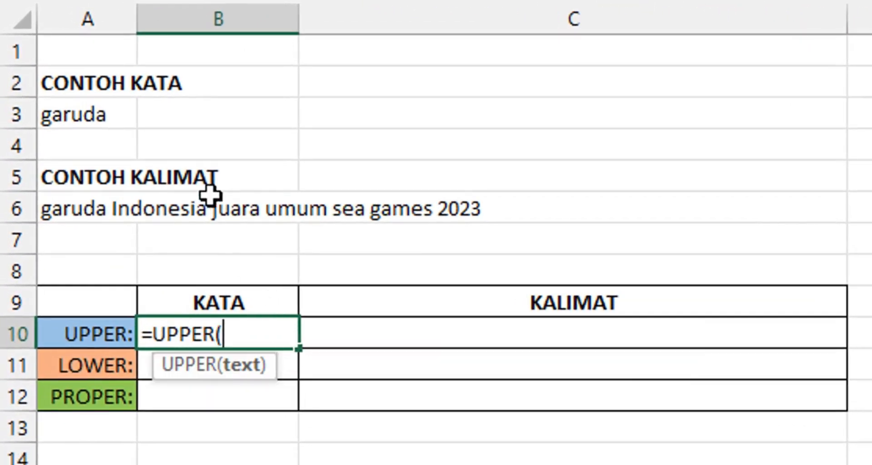
left_click(68, 114)
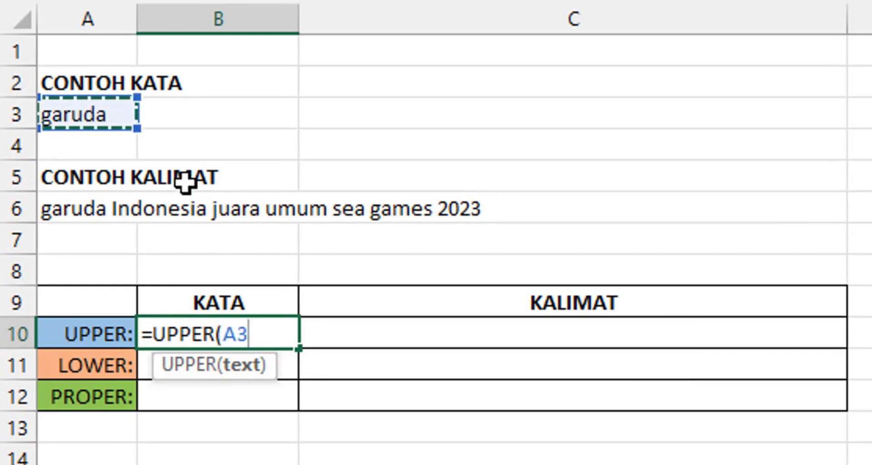
type(")")
key("Return")
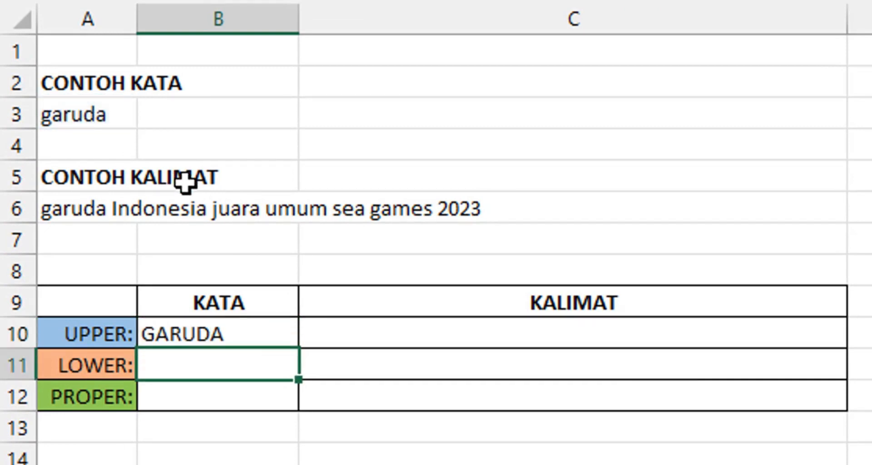
left_click(72, 117)
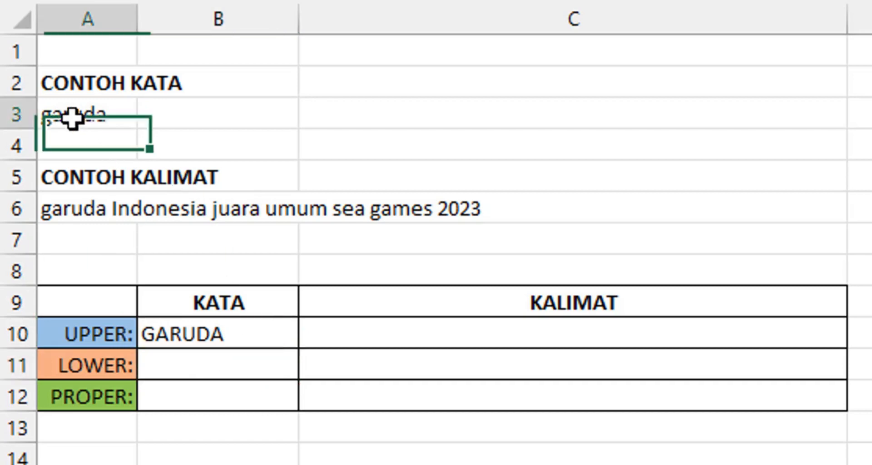
left_click(231, 338)
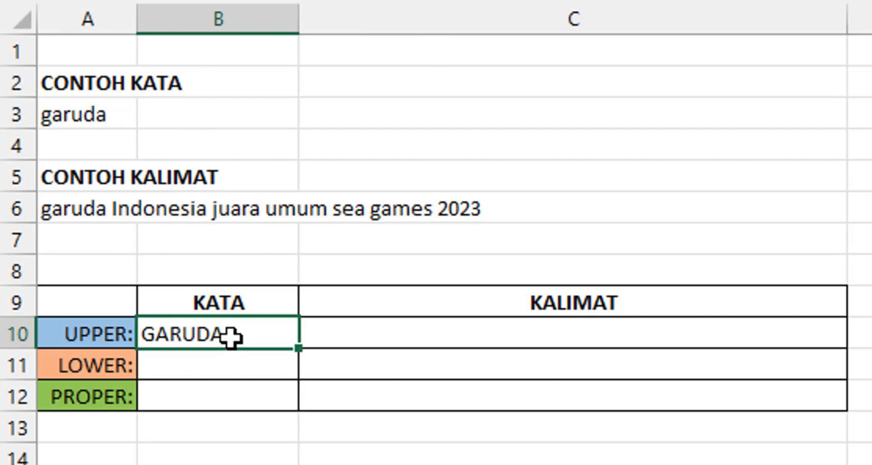
Enter an UPPER formula in C10 under KALIMAT that converts the sample sentence in A6.
left_click(386, 333)
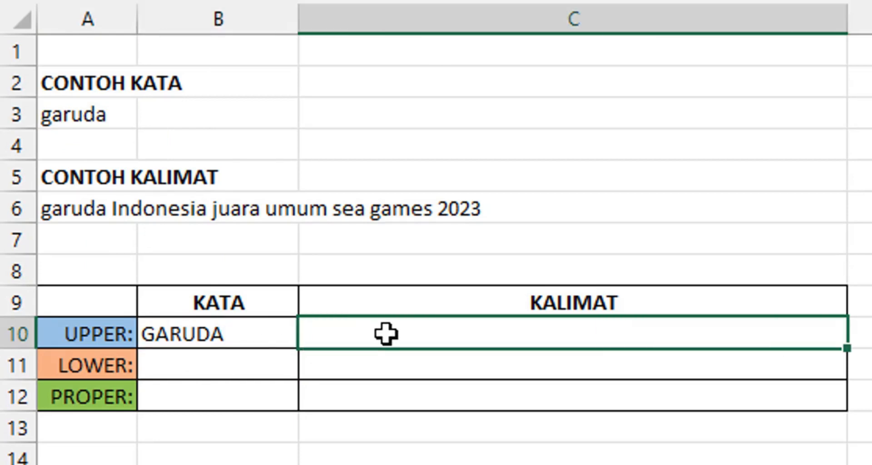
left_click(49, 214)
left_click(336, 340)
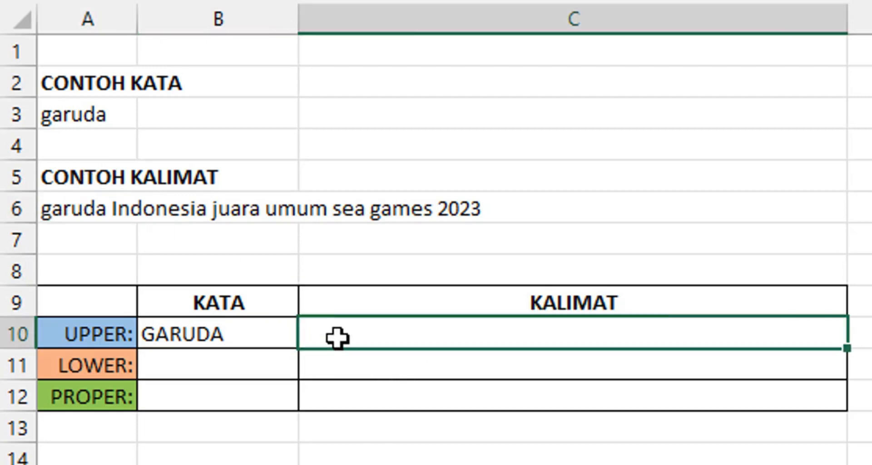
type("=UPP")
key("Tab")
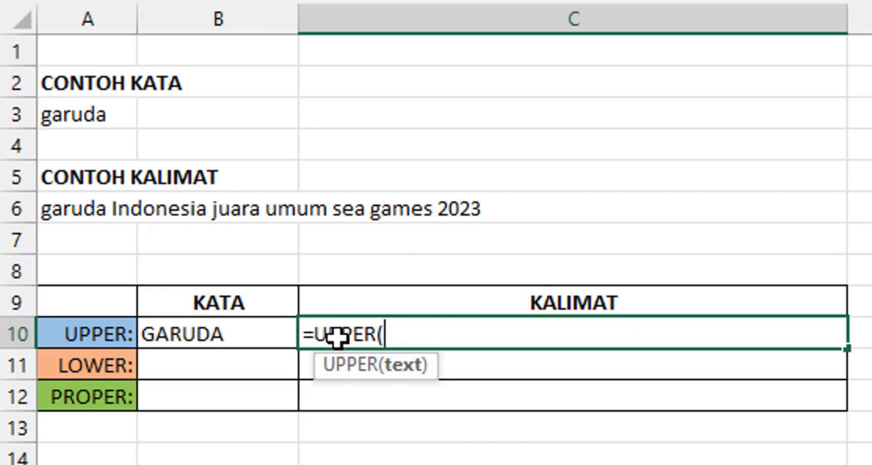
left_click(65, 211)
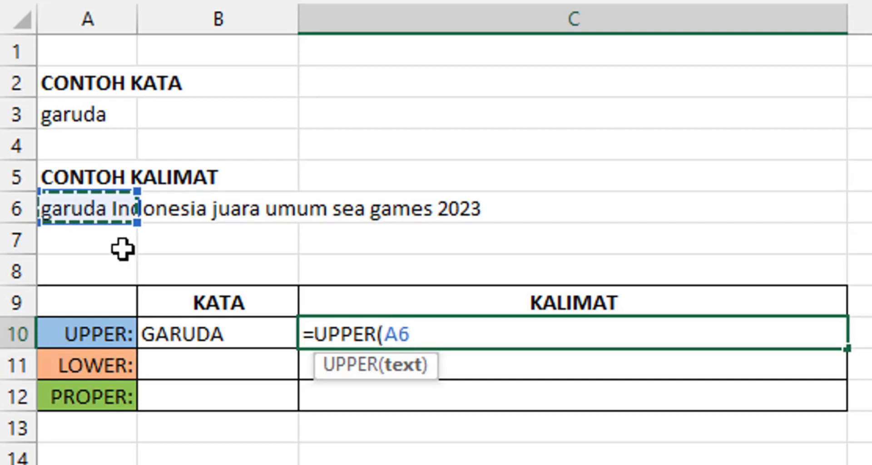
type(")")
key("Return")
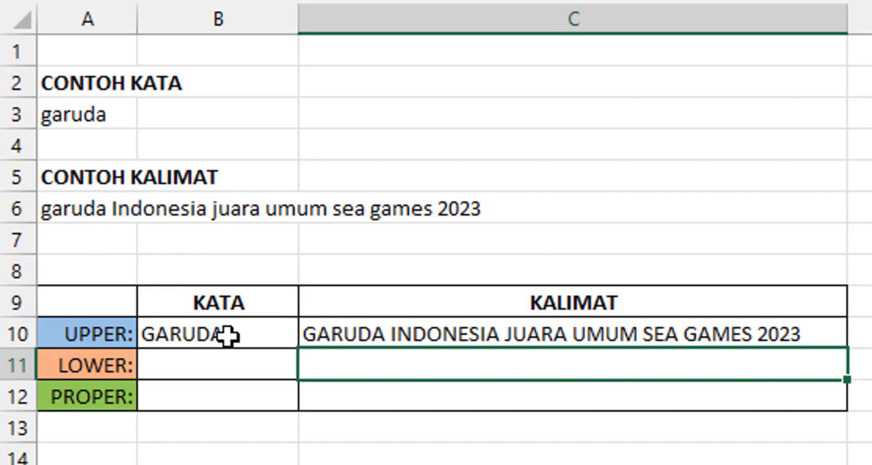
Enter a LOWER formula in B11 under KATA that converts the uppercase word in B10.
left_click(193, 369)
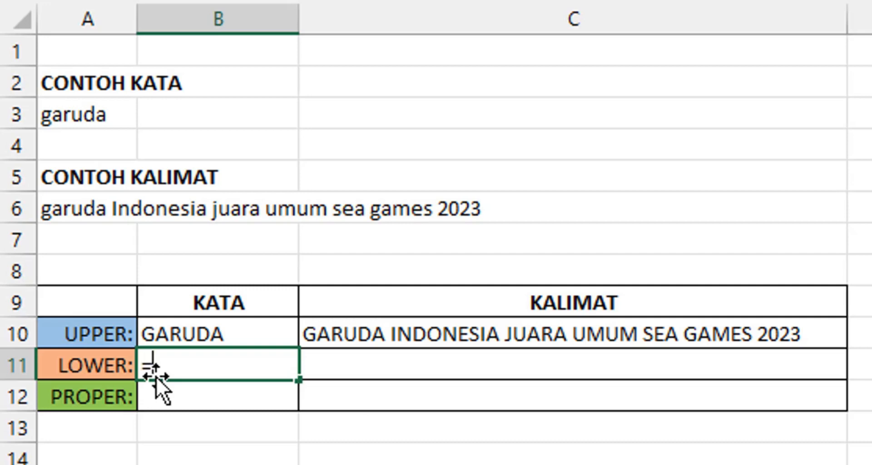
type("LO")
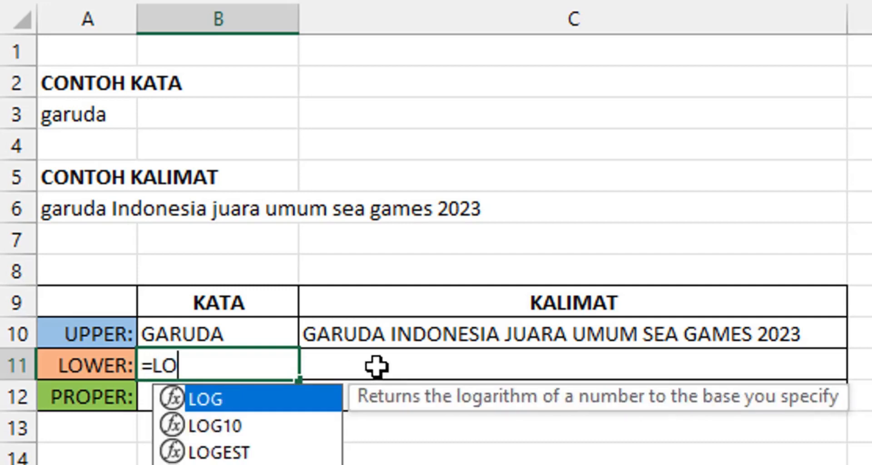
type("W")
key("Tab")
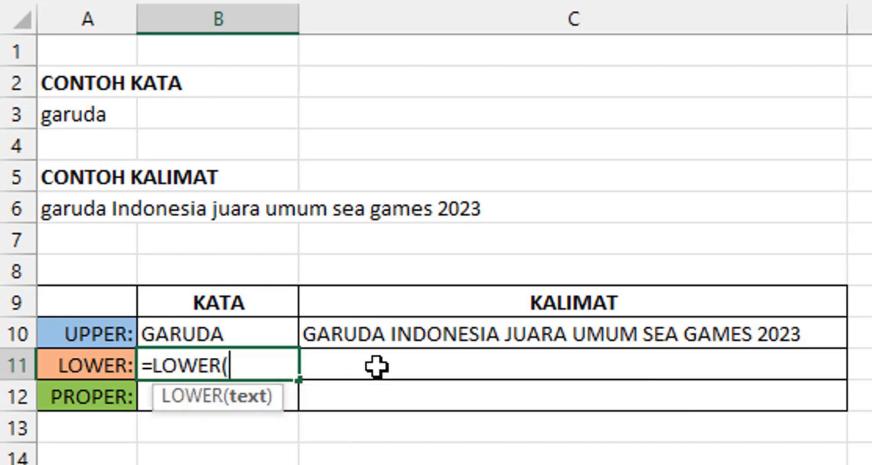
left_click(202, 337)
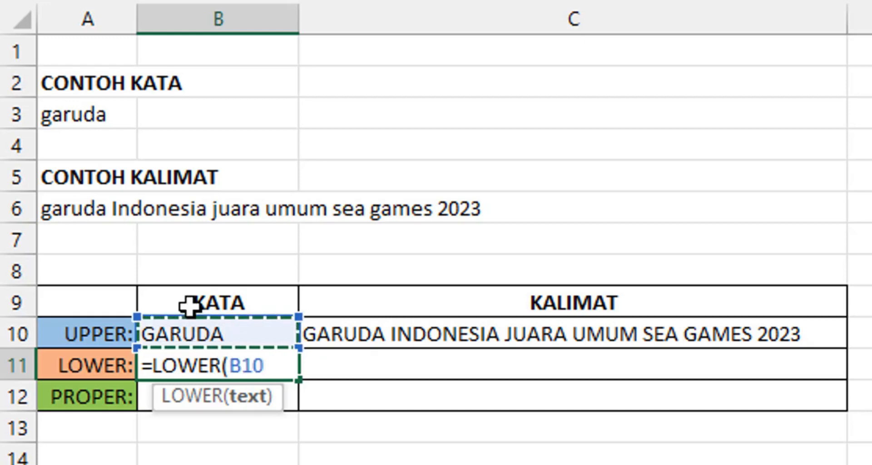
type(")")
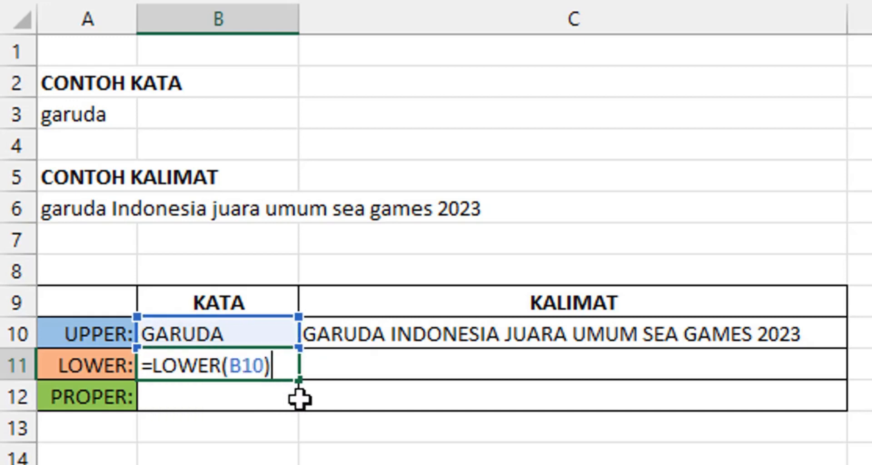
key("Return")
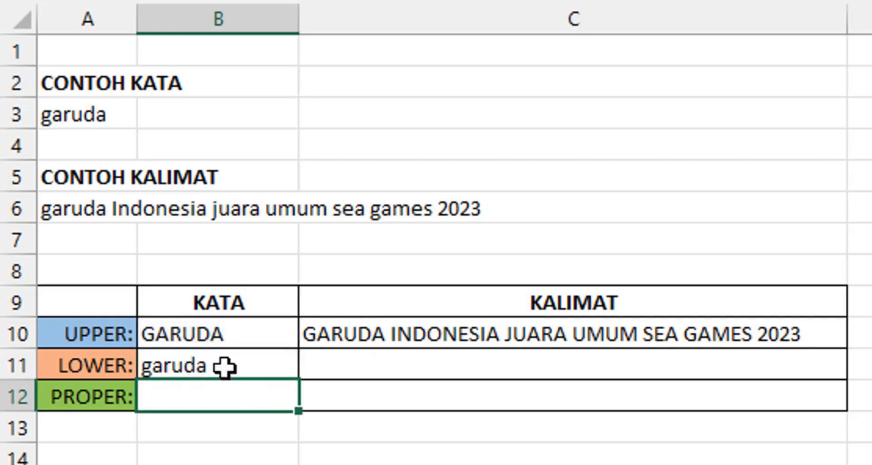
left_click(207, 335)
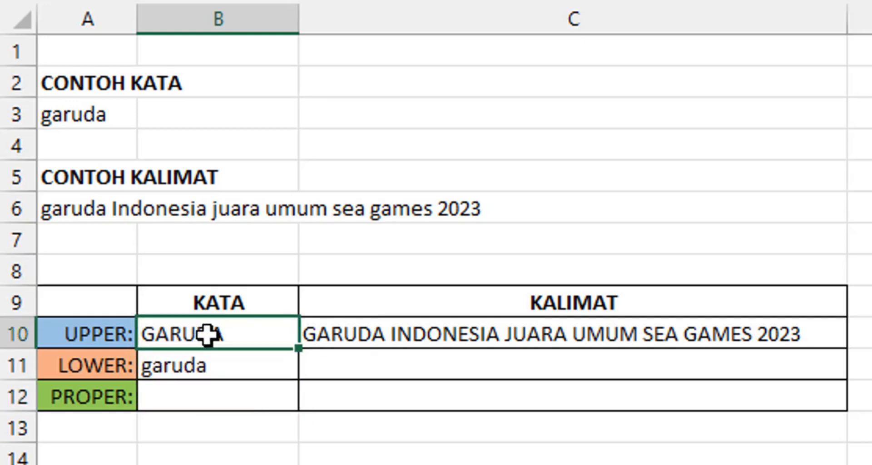
left_click(204, 366)
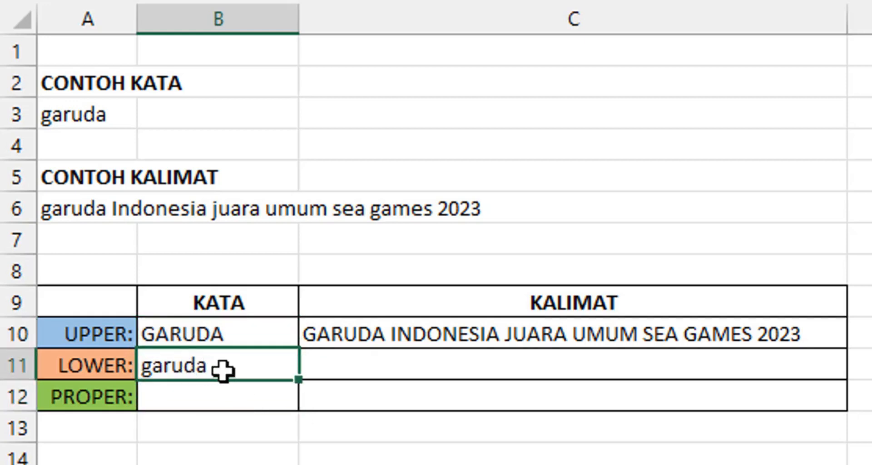
Enter a LOWER formula in C11 under KALIMAT that converts the uppercase sentence in C10.
left_click(389, 361)
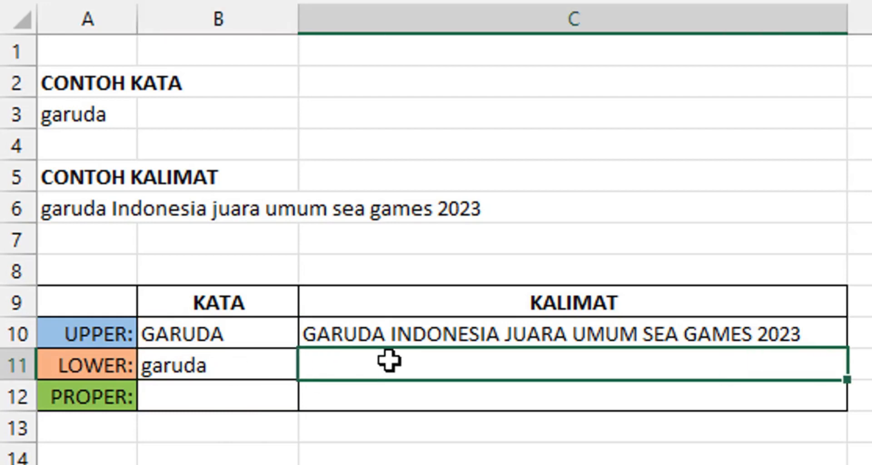
type("=LOW")
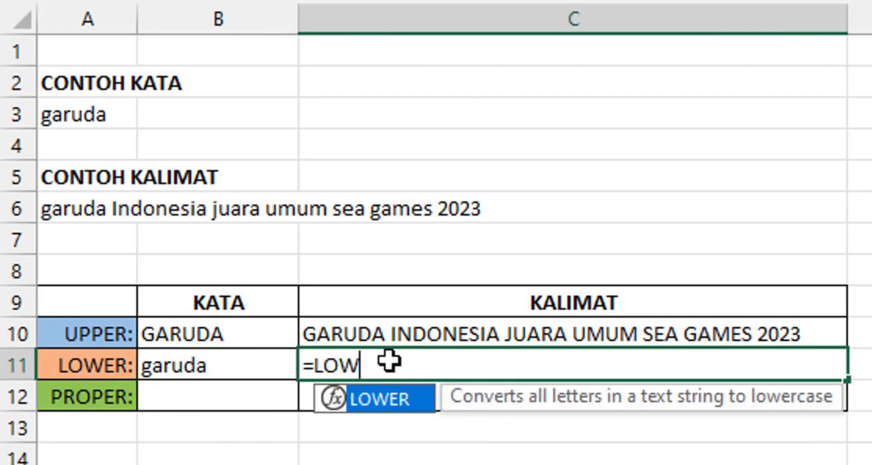
key("Tab")
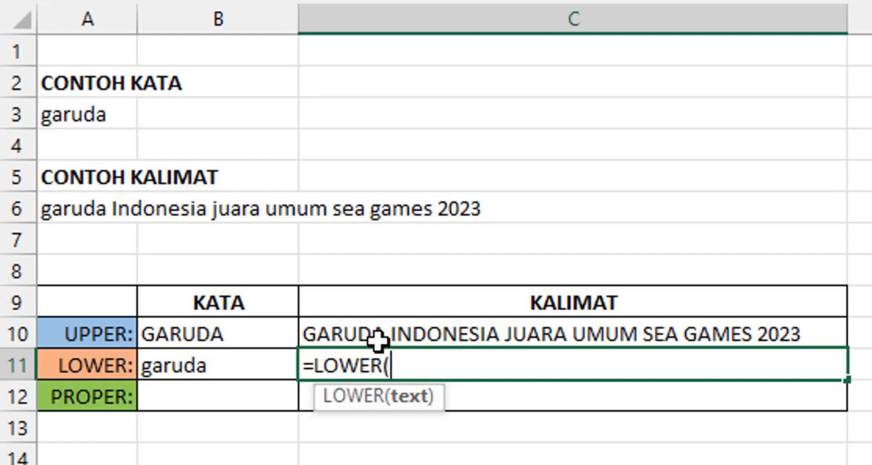
left_click(357, 337)
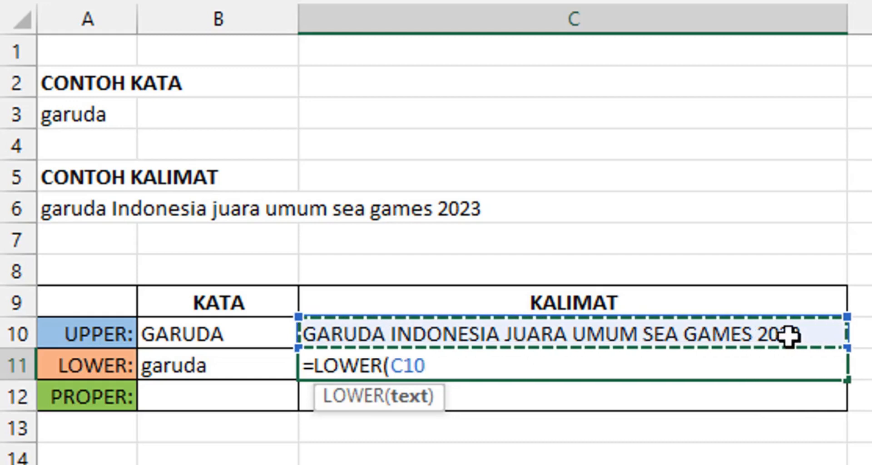
type(")")
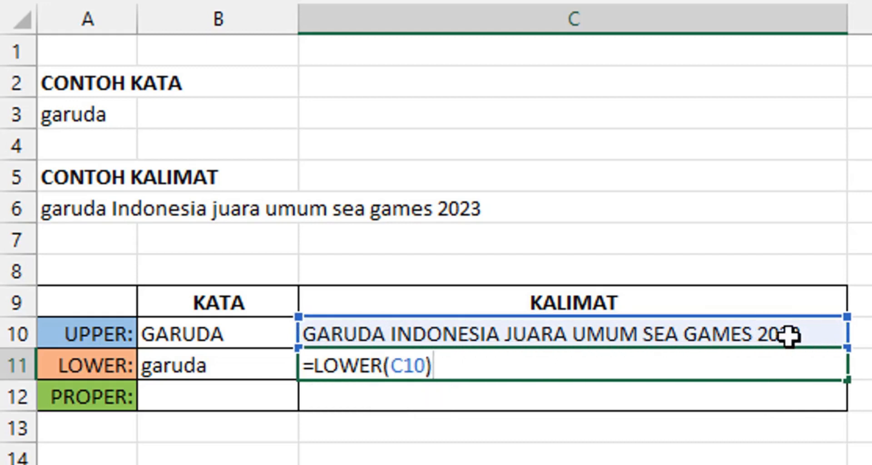
key("Return")
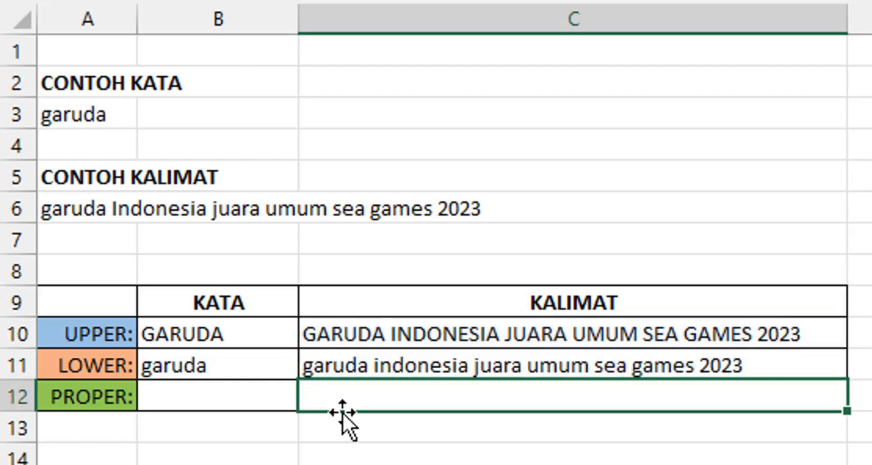
Enter a PROPER formula in B12 under KATA that converts the sample word in A3.
left_click(211, 404)
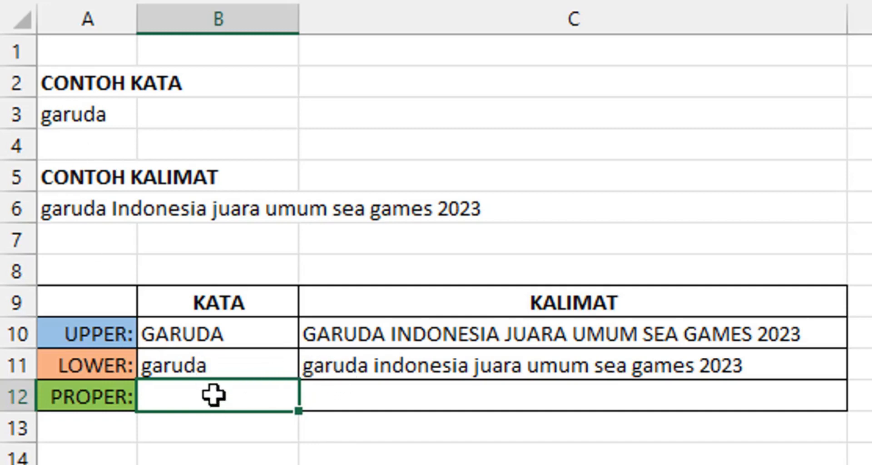
type("=P")
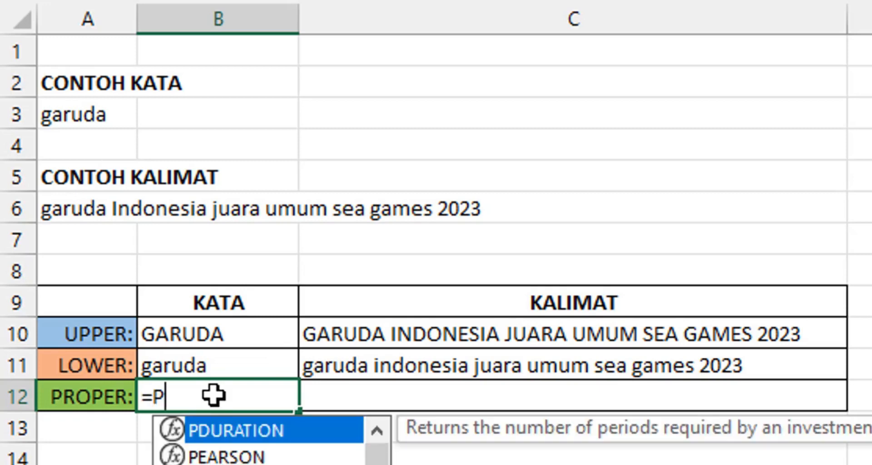
type("ROP")
key("Tab")
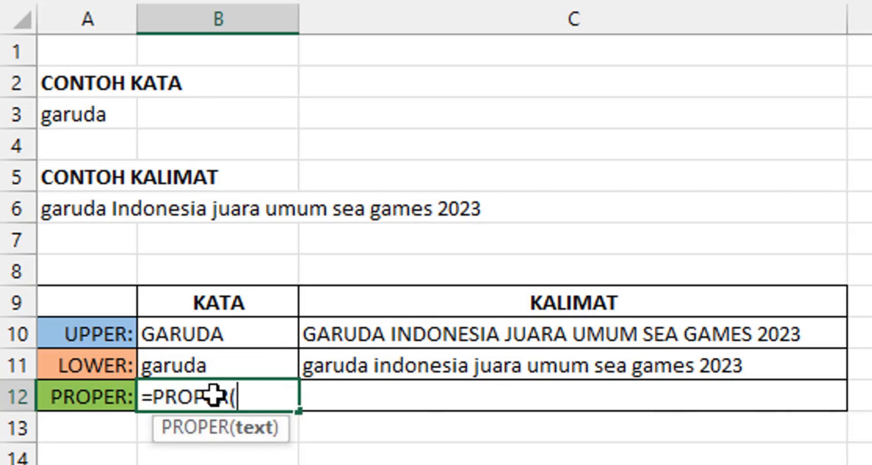
left_click(61, 119)
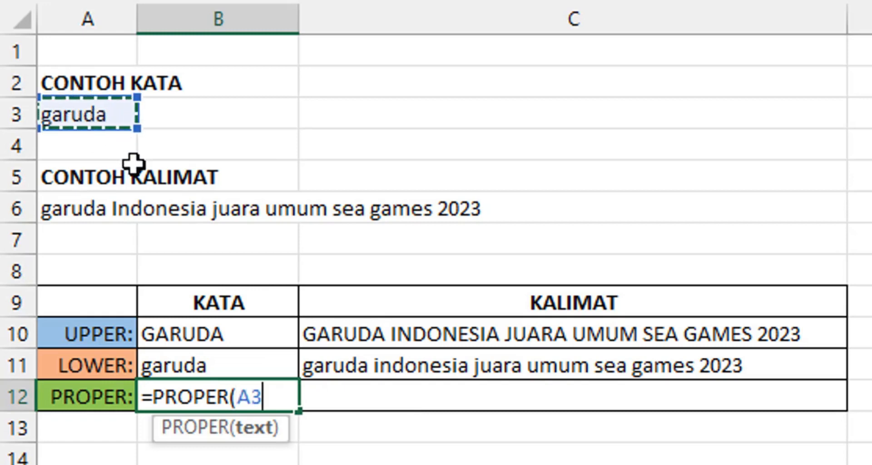
type(")")
key("Return")
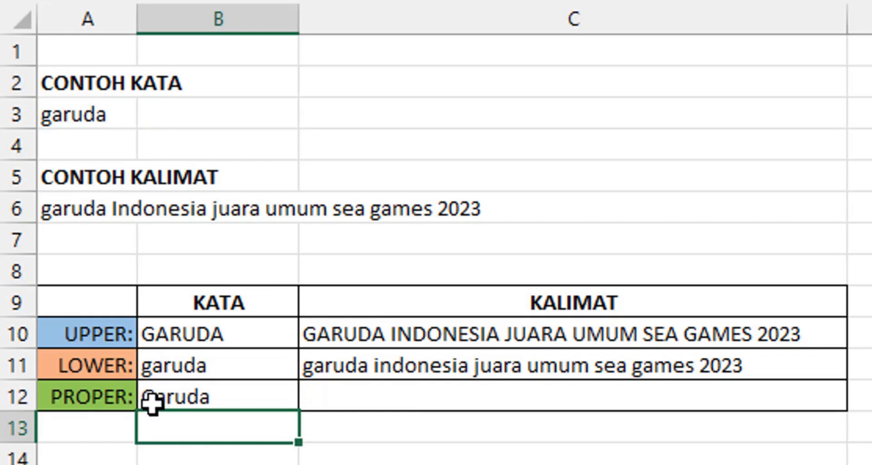
Enter a PROPER formula in C12 under KALIMAT that converts the sample sentence in A6.
left_click(346, 399)
type("=")
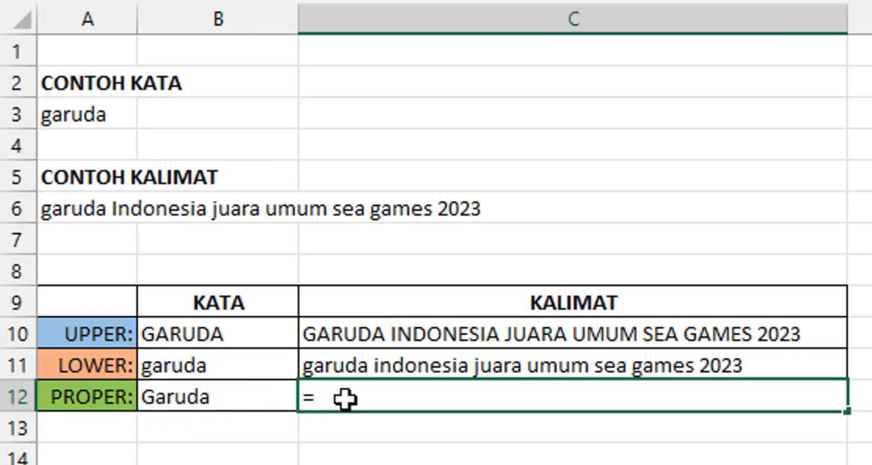
type("proper(")
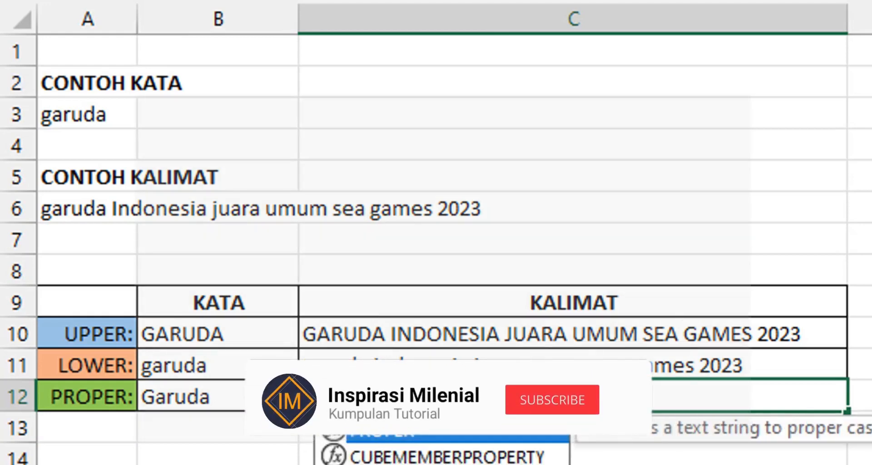
left_click(66, 209)
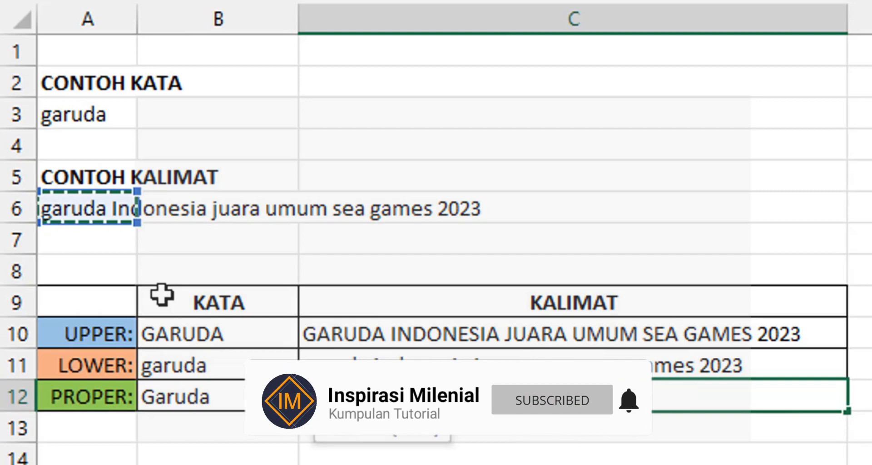
type(")")
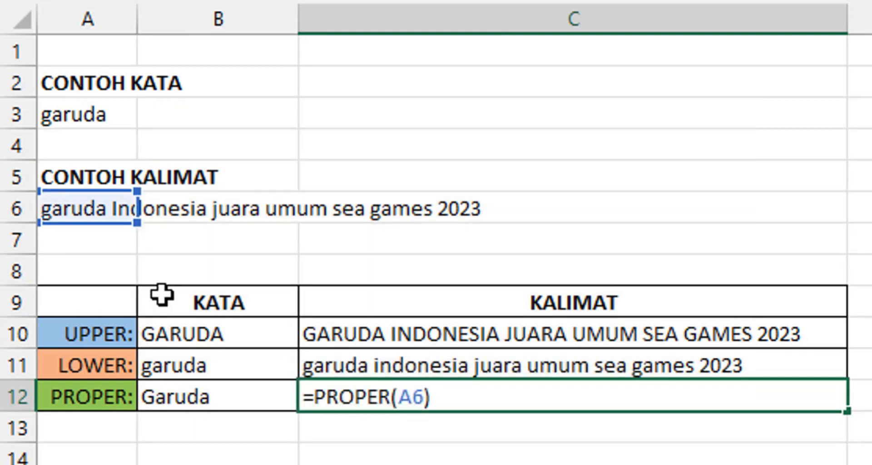
key("Return")
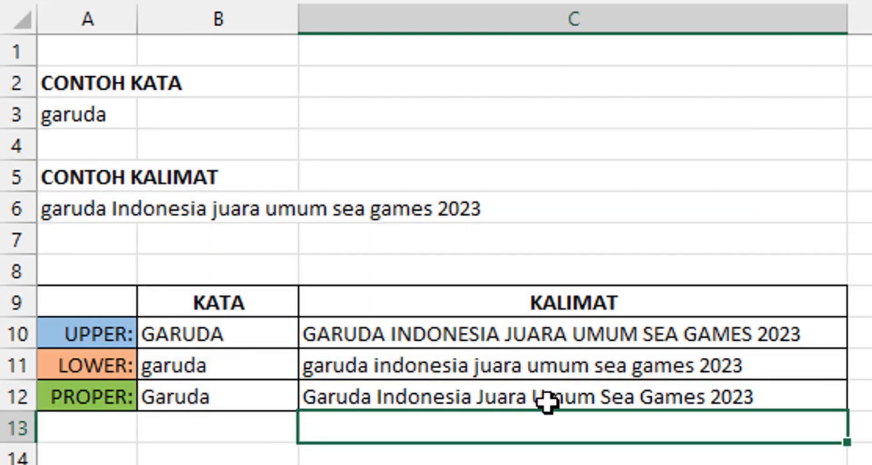
left_click(863, 427)
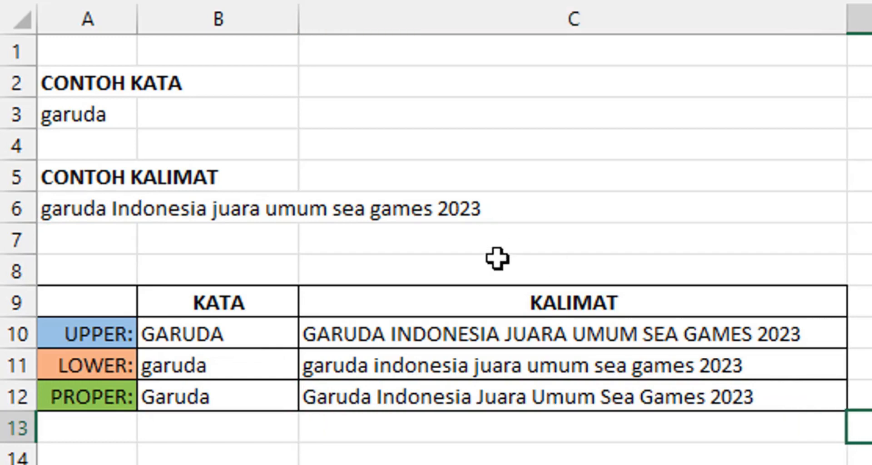
left_click(498, 259)
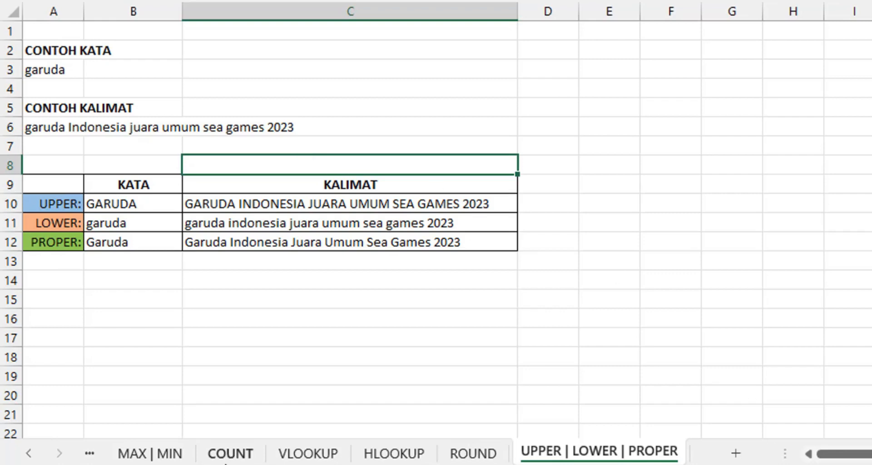
Review the finished SUM | IF | AVERAGE, MAX | MIN and COUNT sheets, ending on the UPPER | LOWER | PROPER sheet.
left_click(126, 454)
left_click(28, 454)
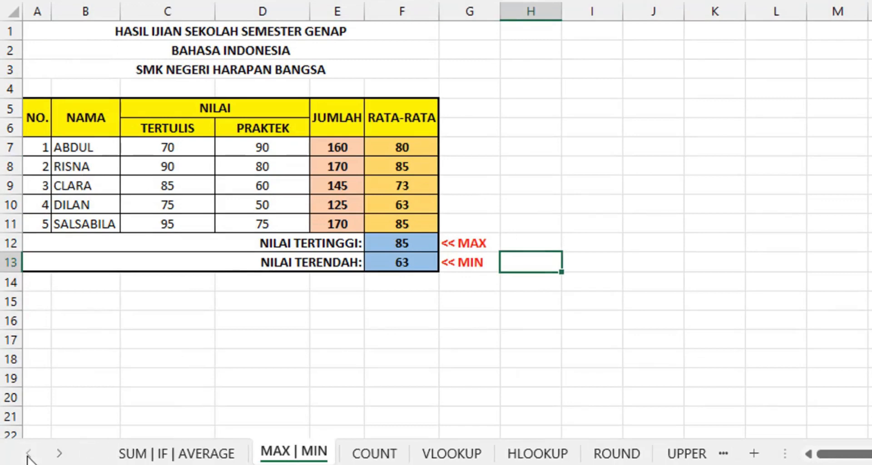
left_click(131, 454)
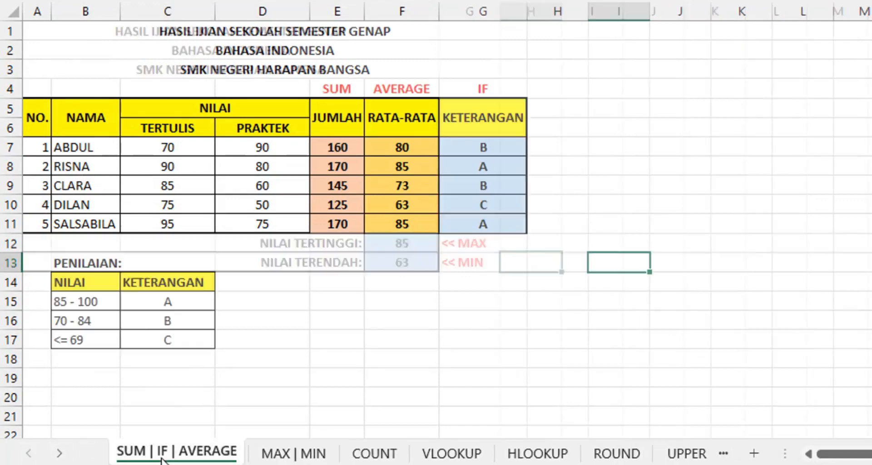
left_click(309, 456)
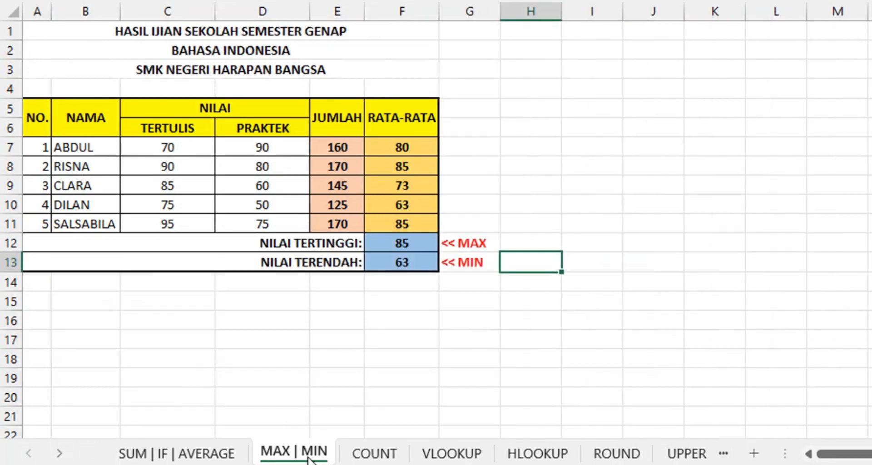
left_click(406, 453)
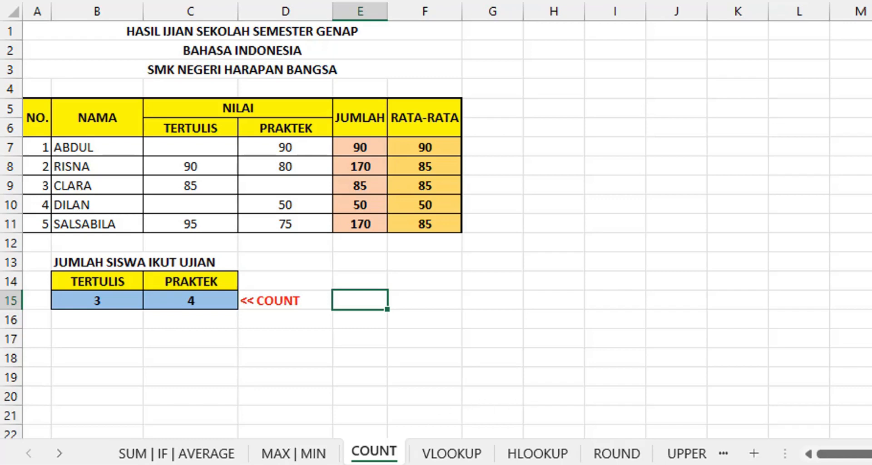
left_click(690, 454)
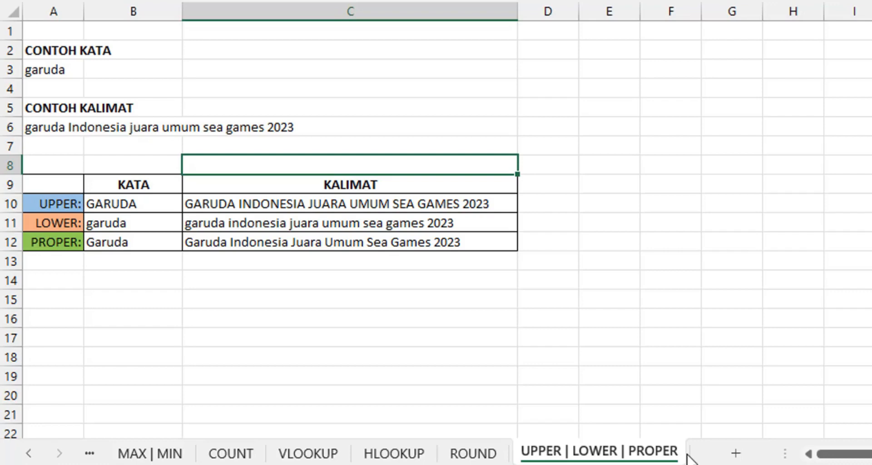
scroll(436, 227, "down", 1)
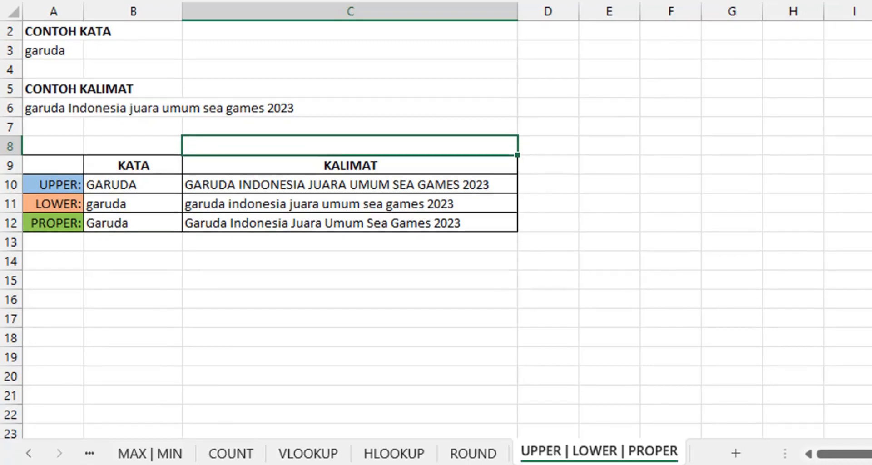
scroll(436, 228, "up", 1)
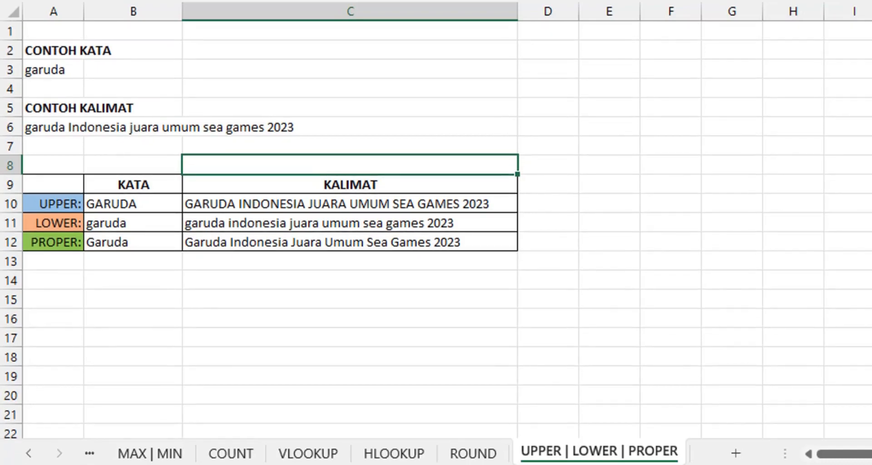